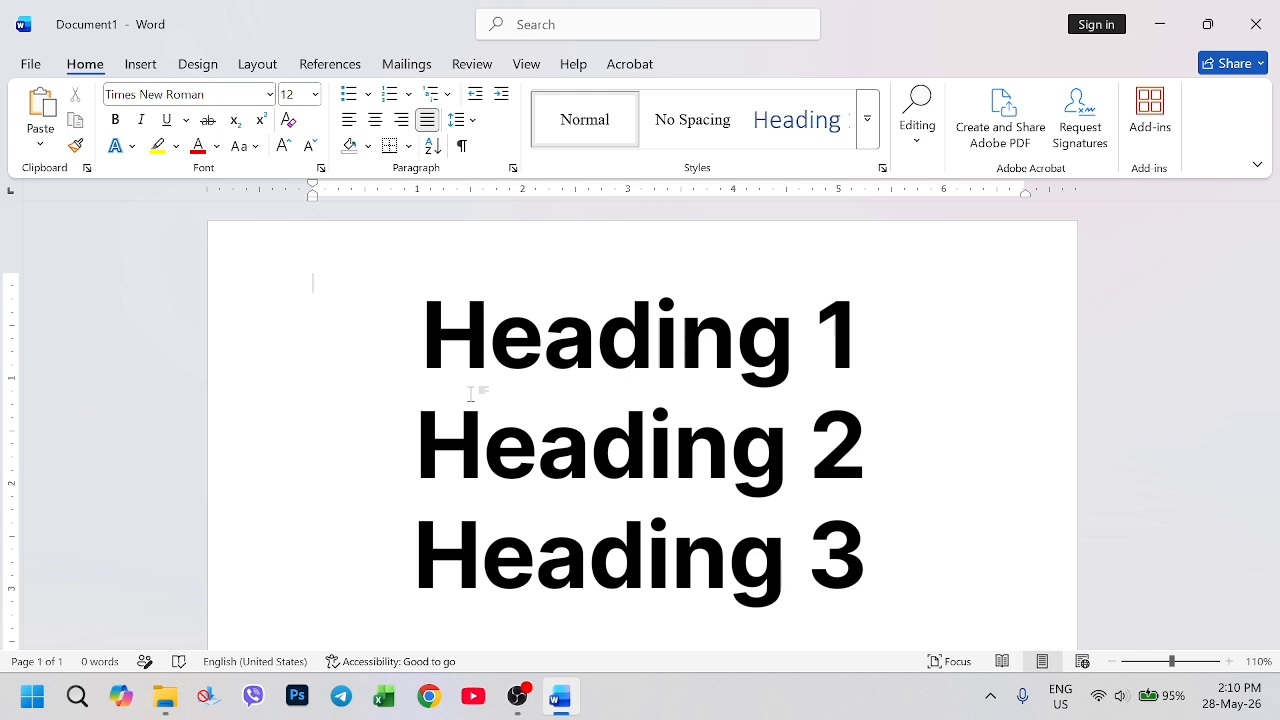
click(870, 135)
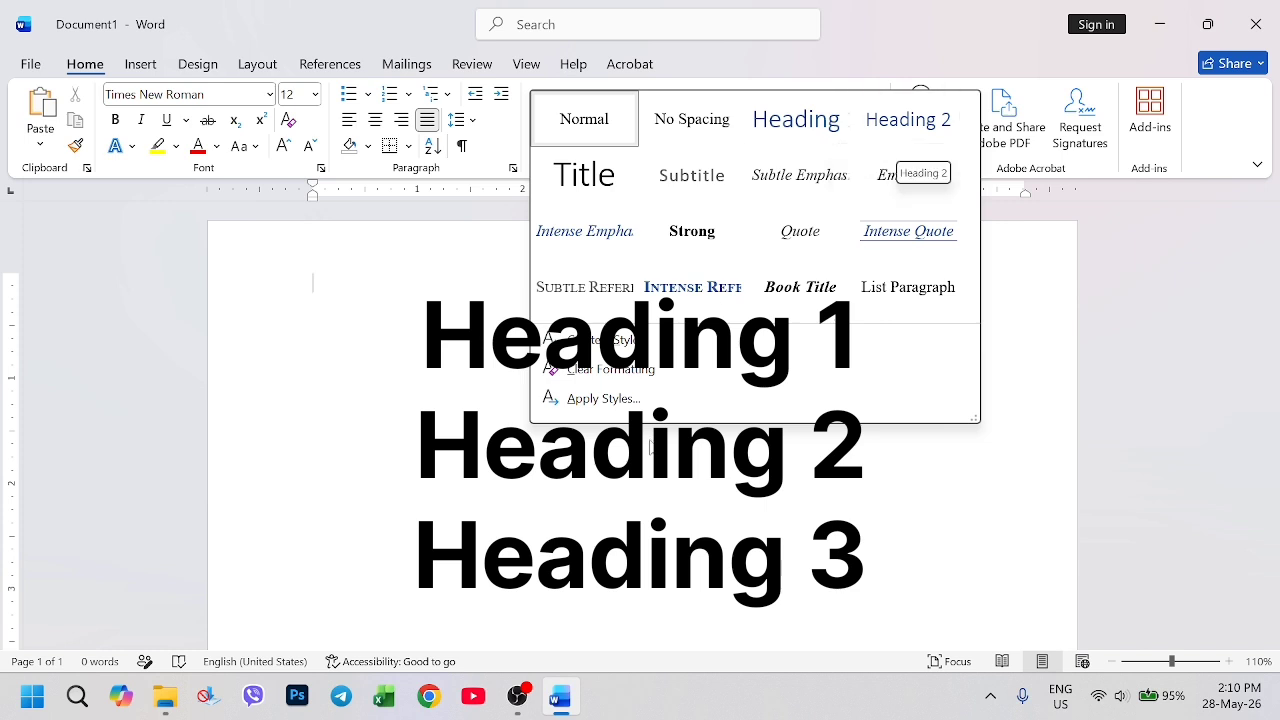
click(644, 472)
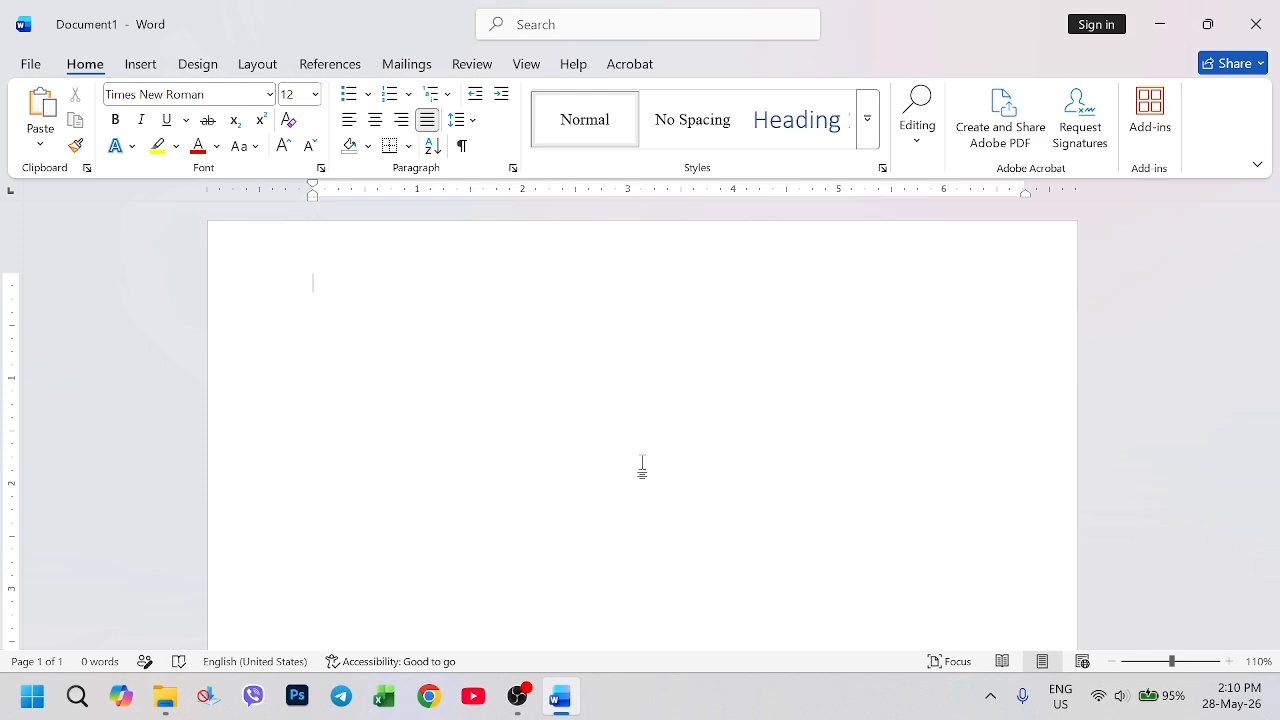
Paste the copied chapter text into the blank document and return to its beginning.
key(ctrl+v)
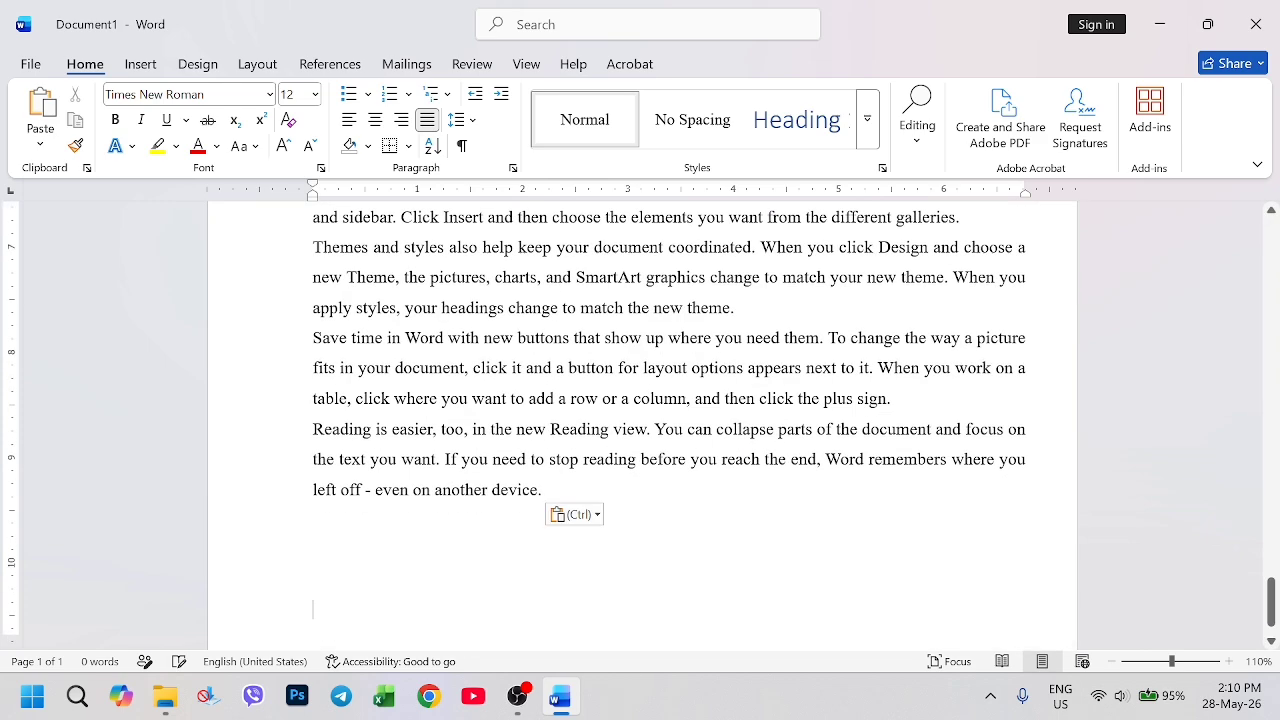
scroll(642, 425, up, 20)
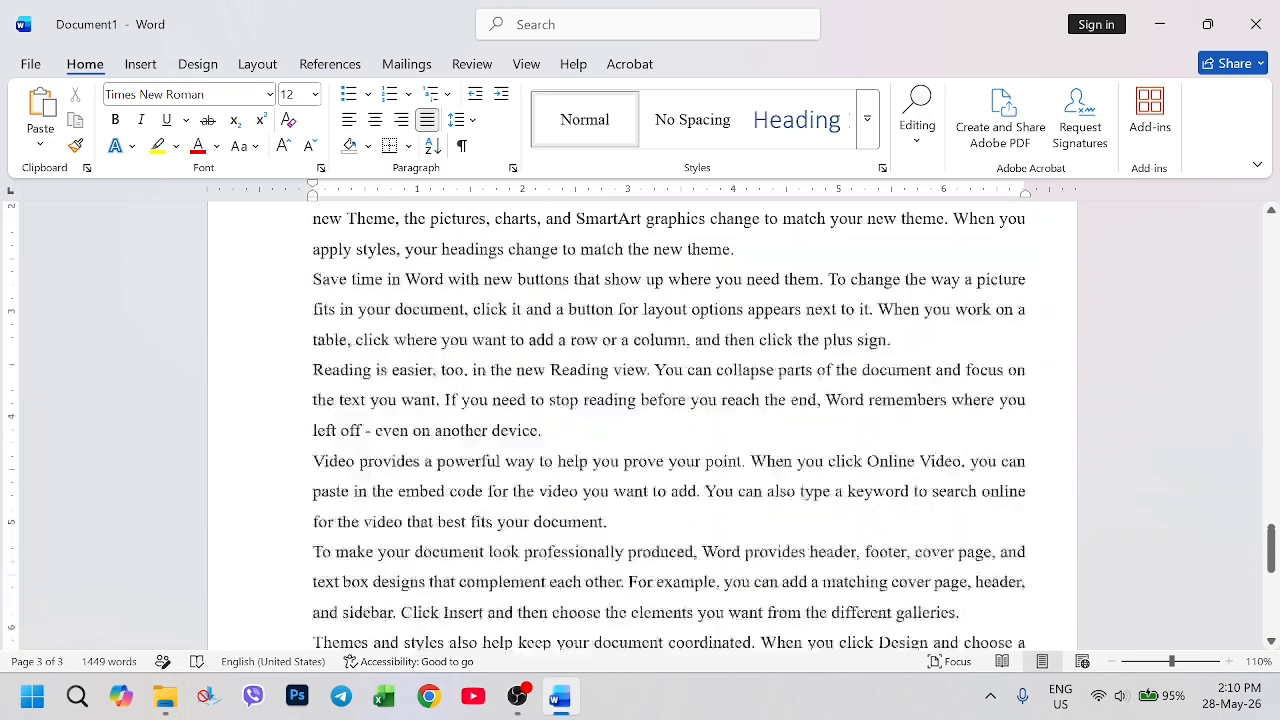
scroll(642, 425, up, 8)
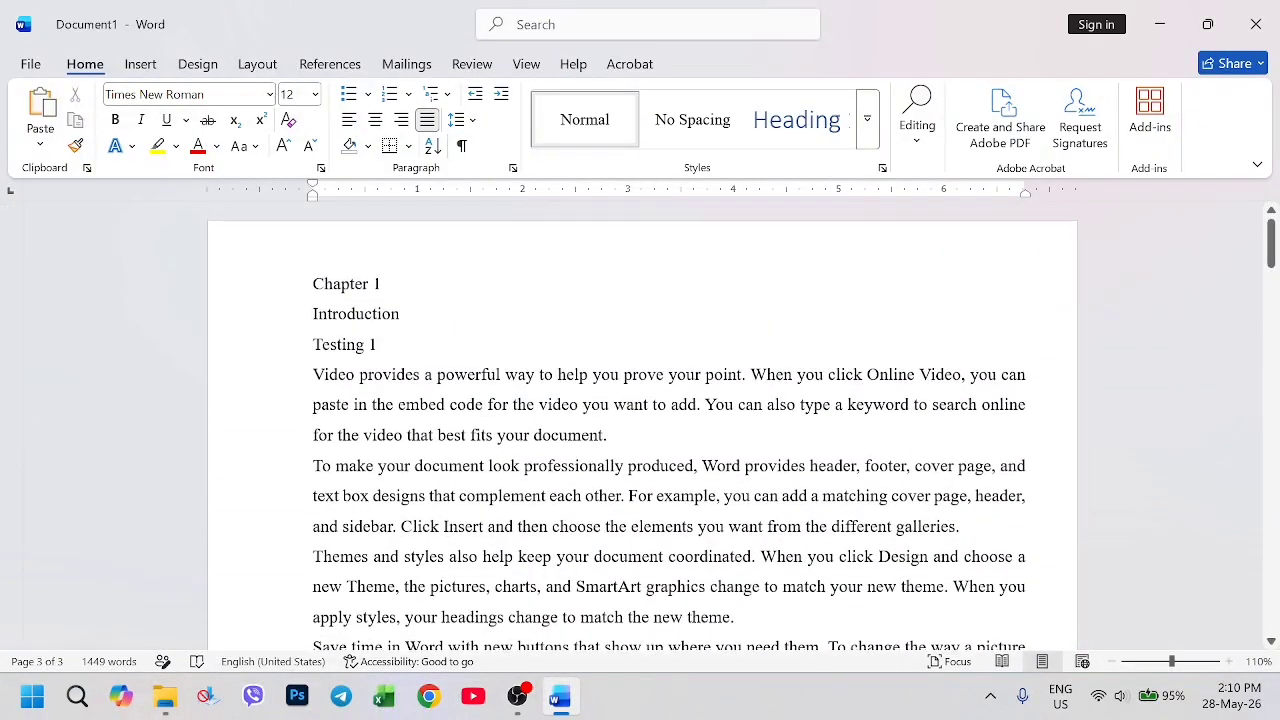
Format the "Chapter 1" line as 14 pt, bold and centred.
click(383, 284)
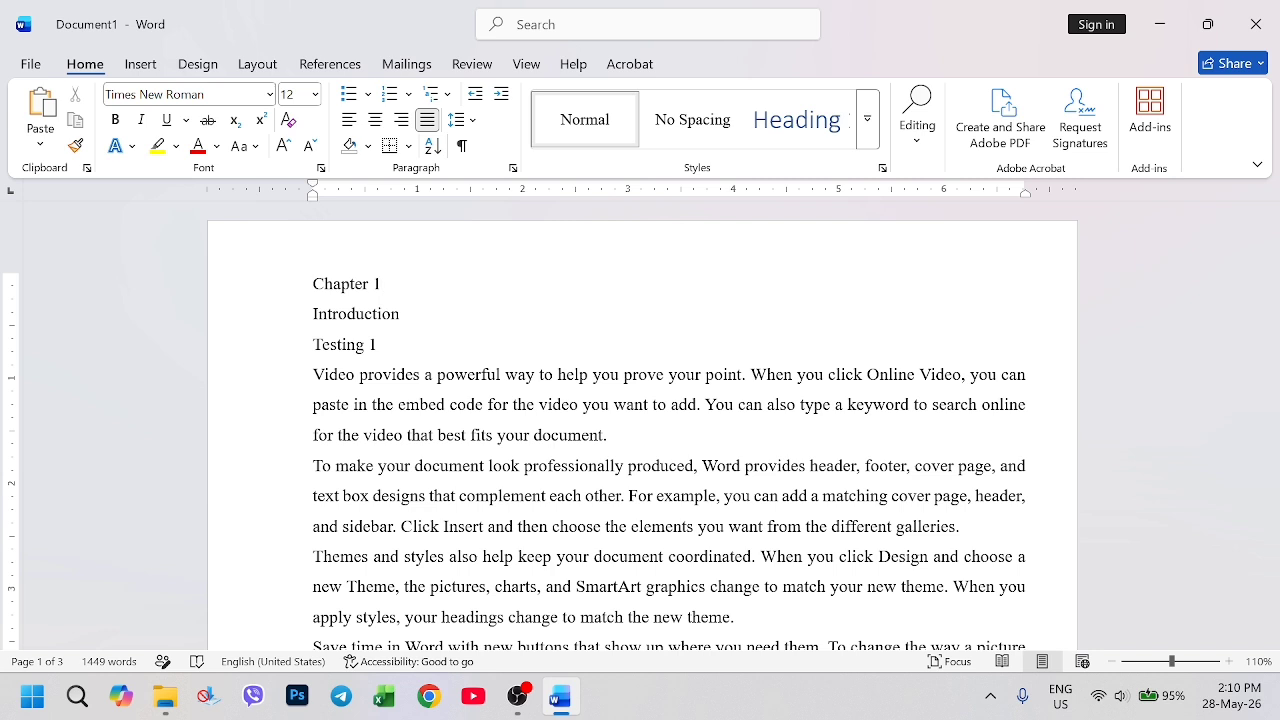
drag(383, 285, 316, 287)
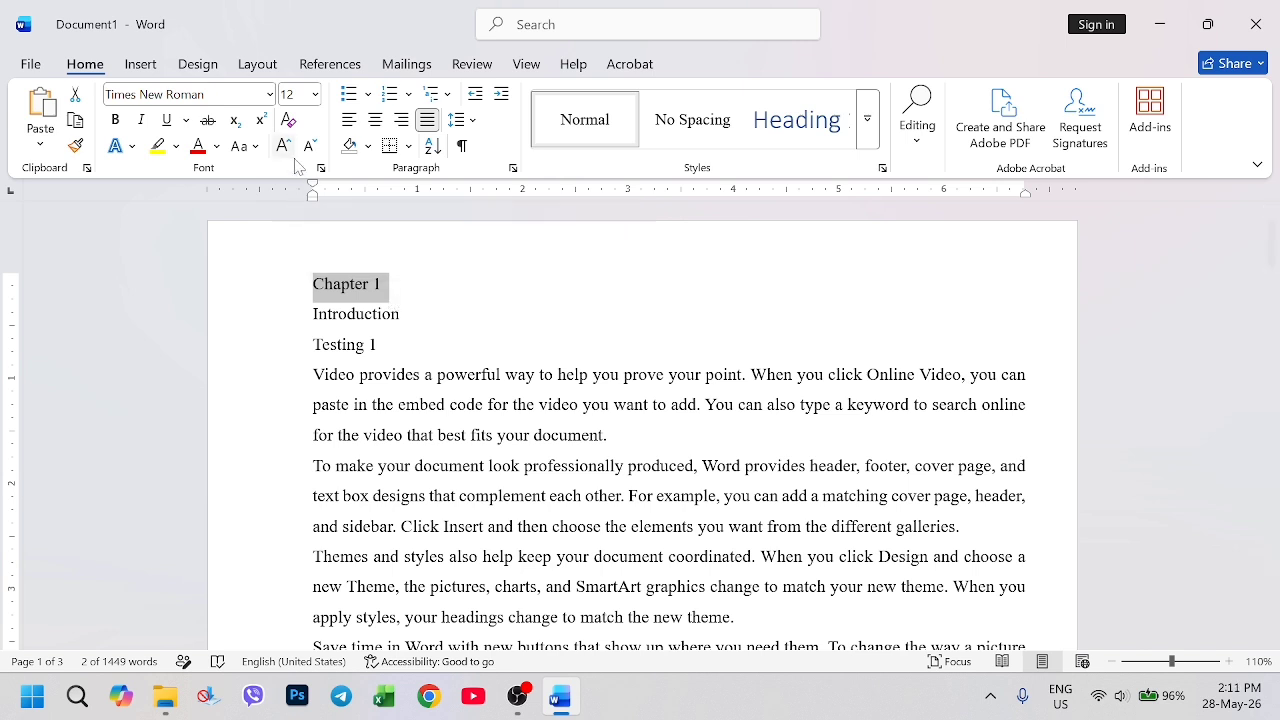
click(315, 94)
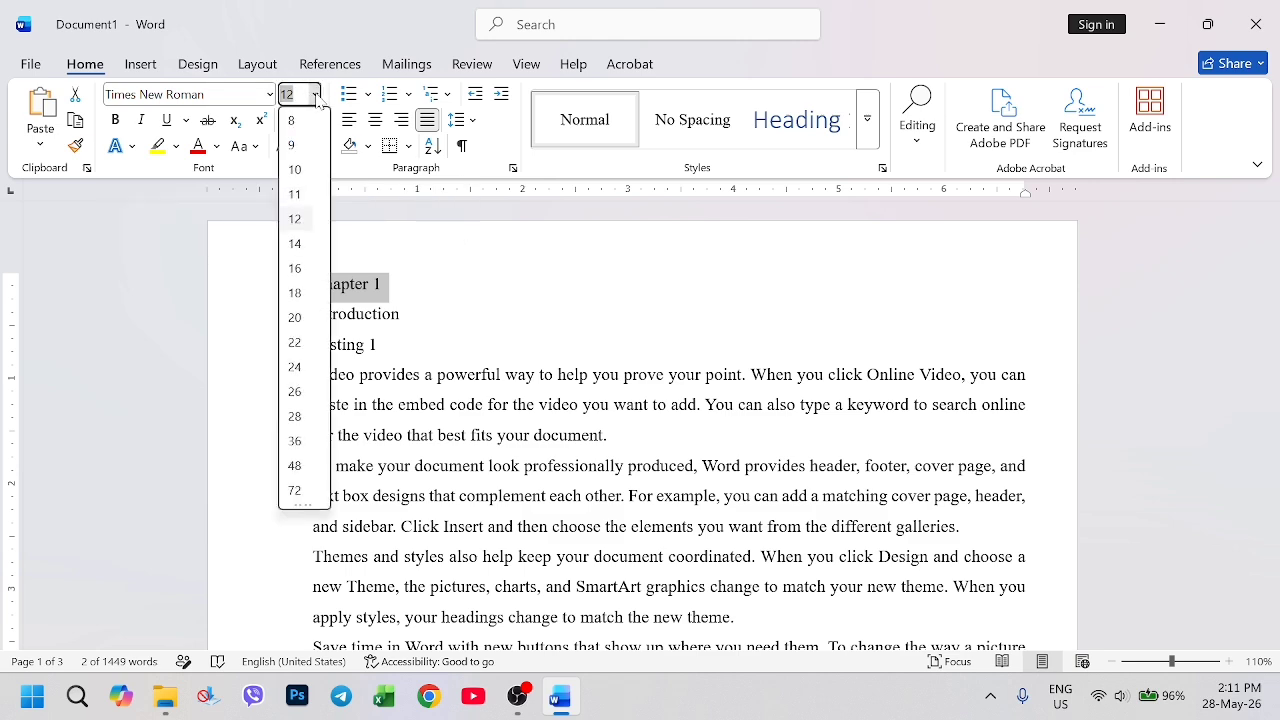
click(295, 243)
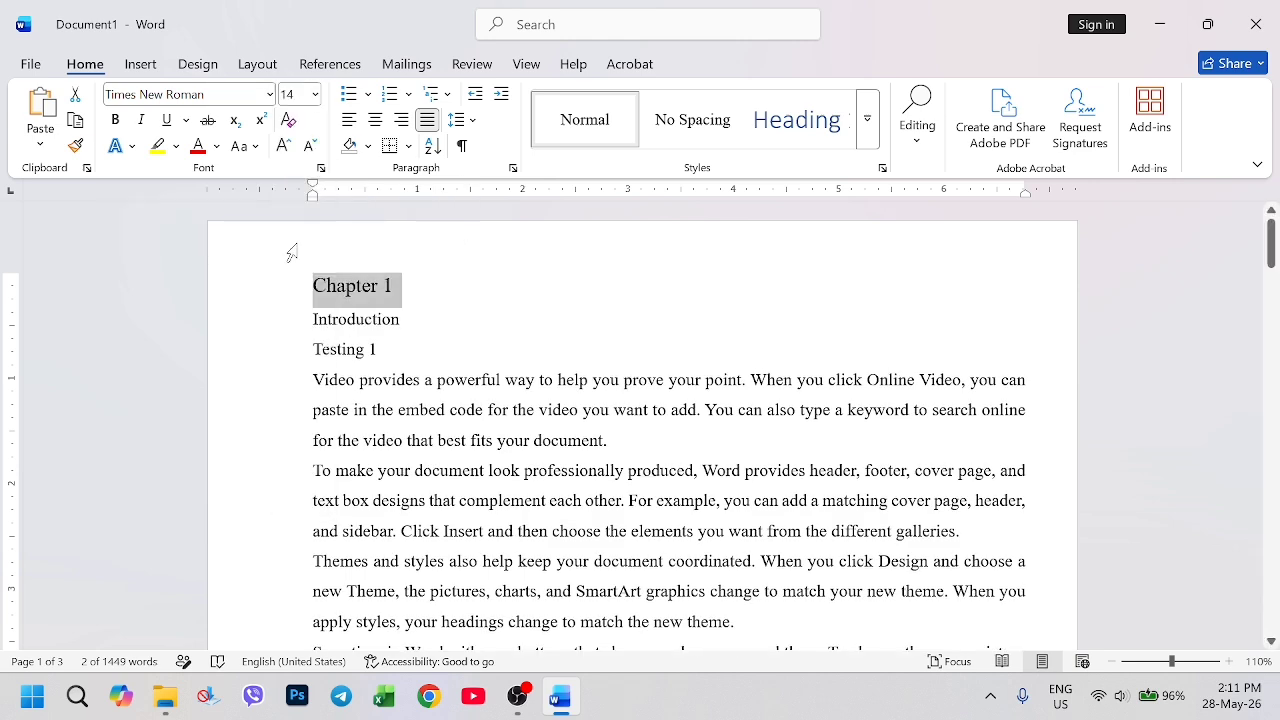
click(116, 121)
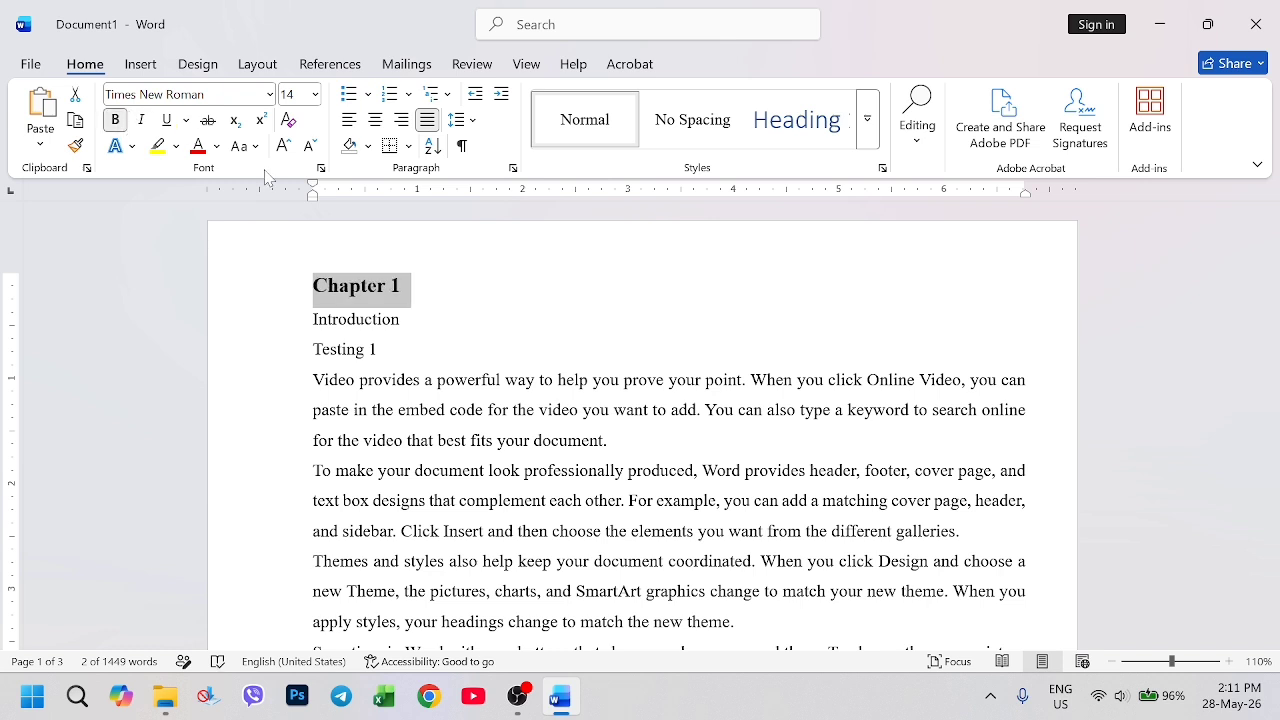
click(381, 122)
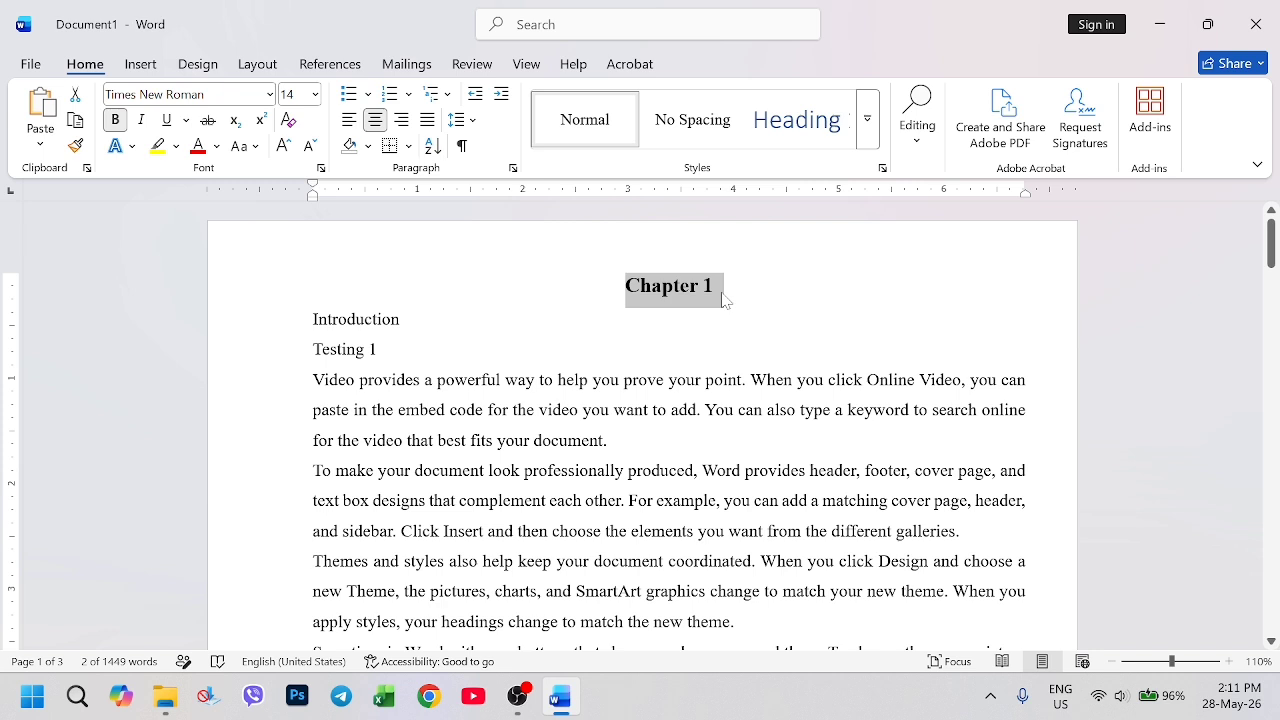
Update the Heading 1 style to match the formatted "Chapter 1" line.
click(818, 126)
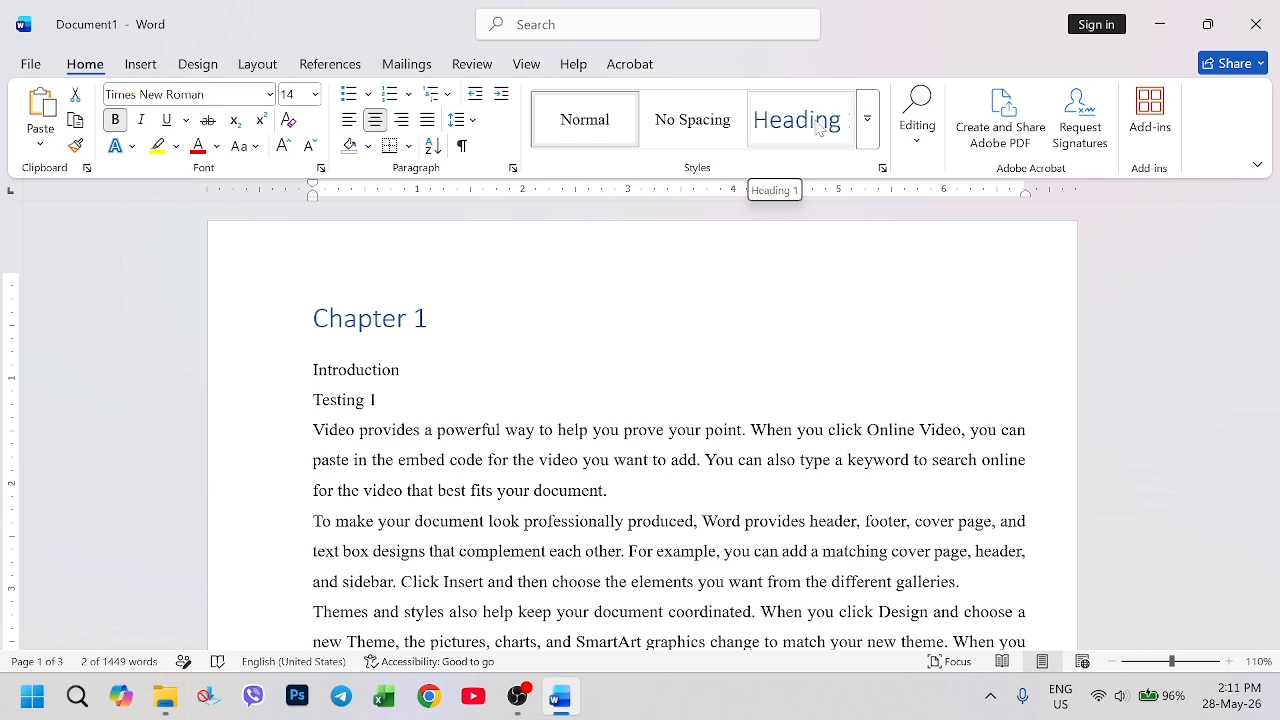
right_click(820, 128)
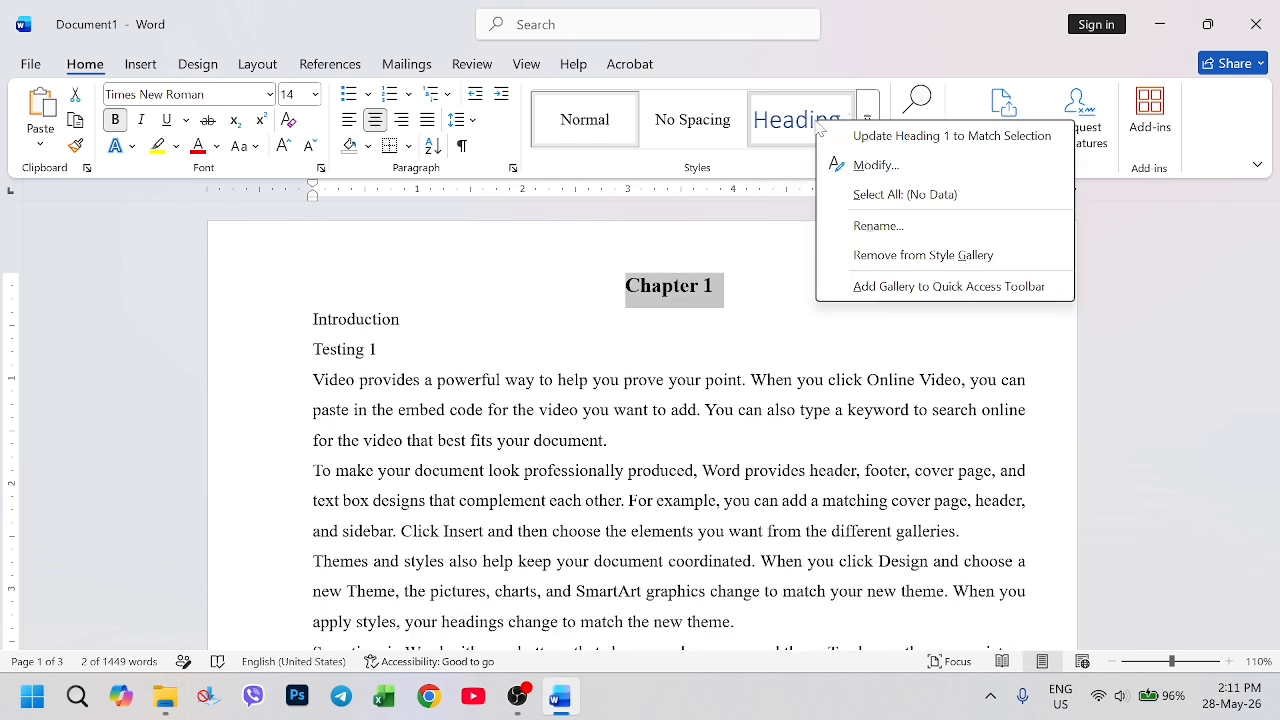
click(868, 145)
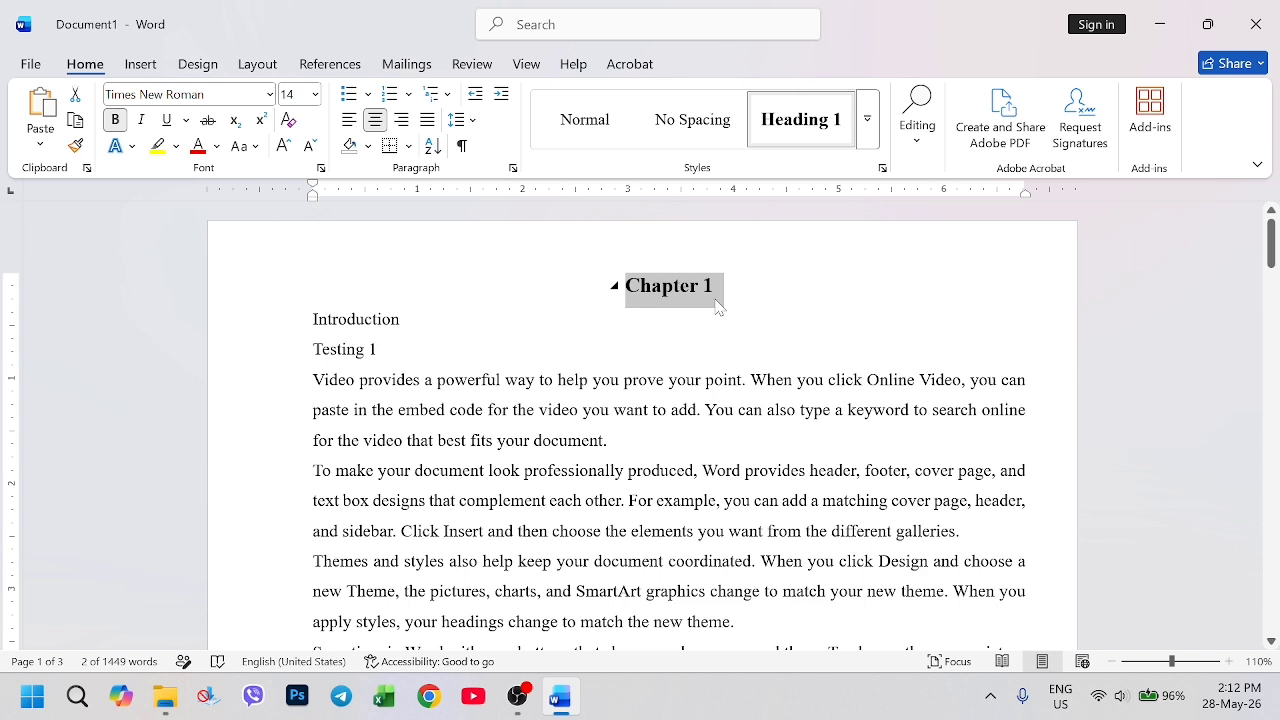
Make the "Introduction" line bold and update the Heading 2 style to match it.
click(406, 319)
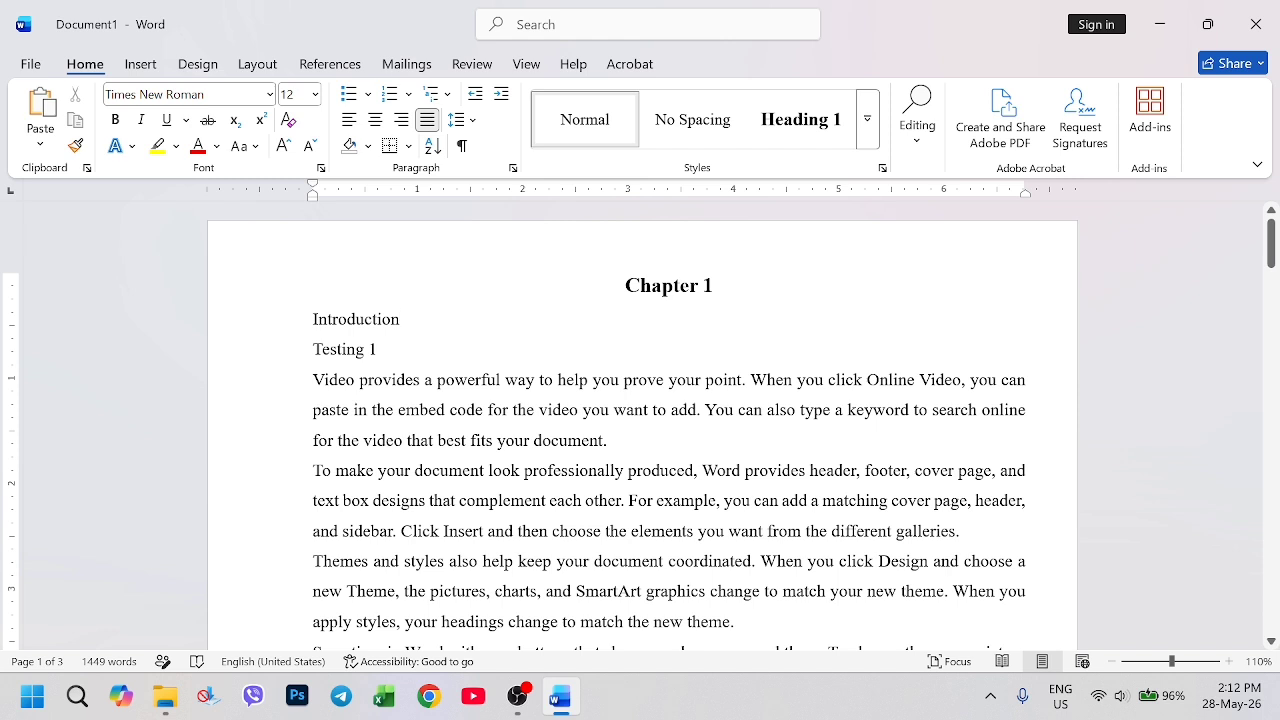
drag(400, 319, 305, 325)
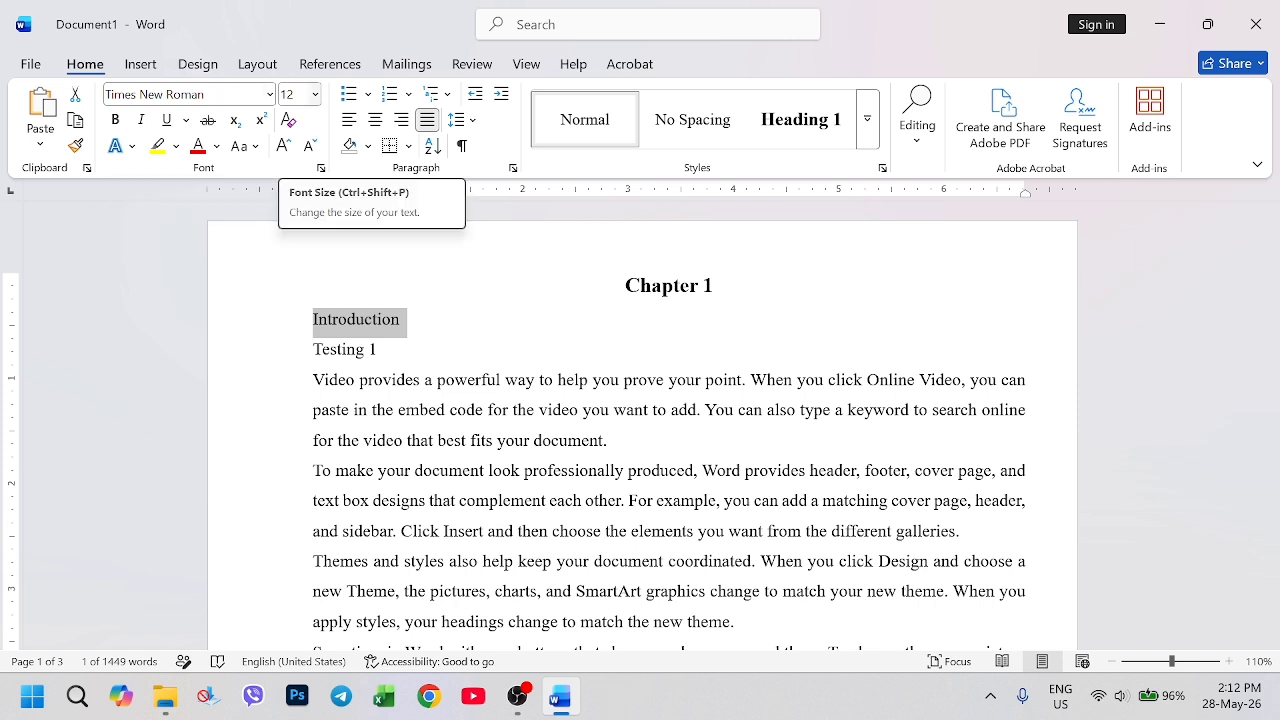
click(116, 122)
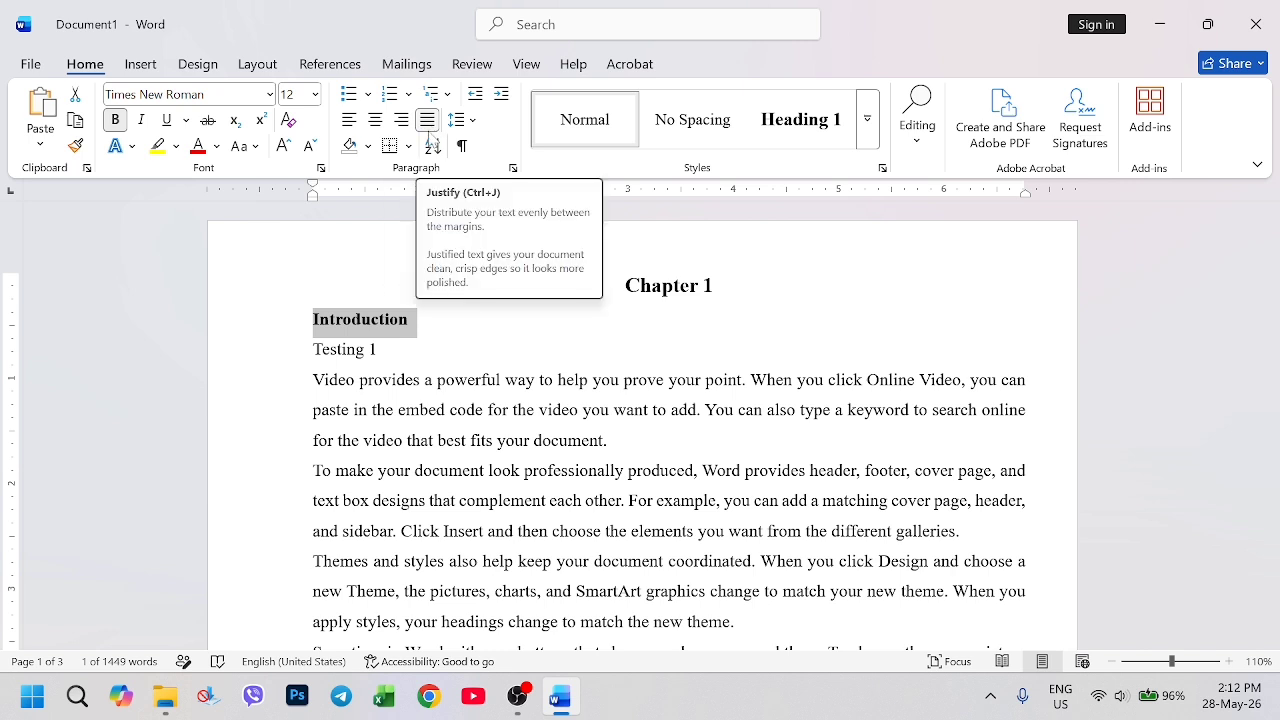
click(868, 128)
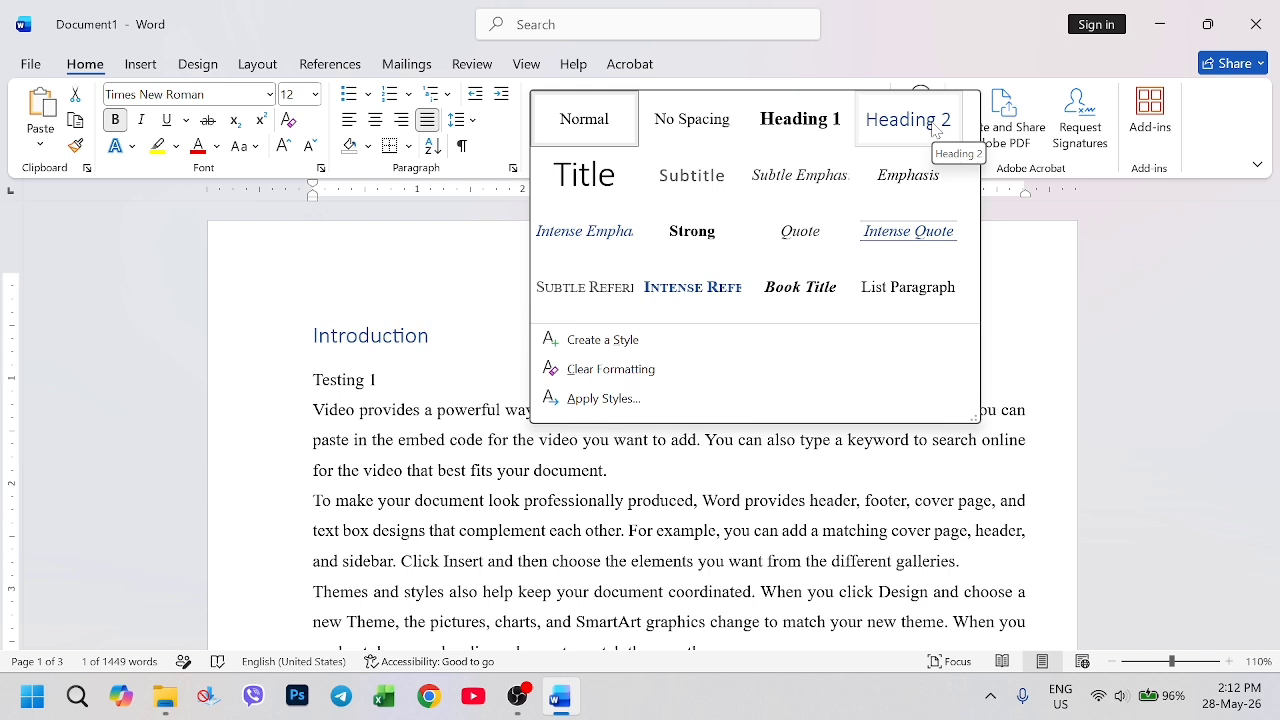
right_click(935, 128)
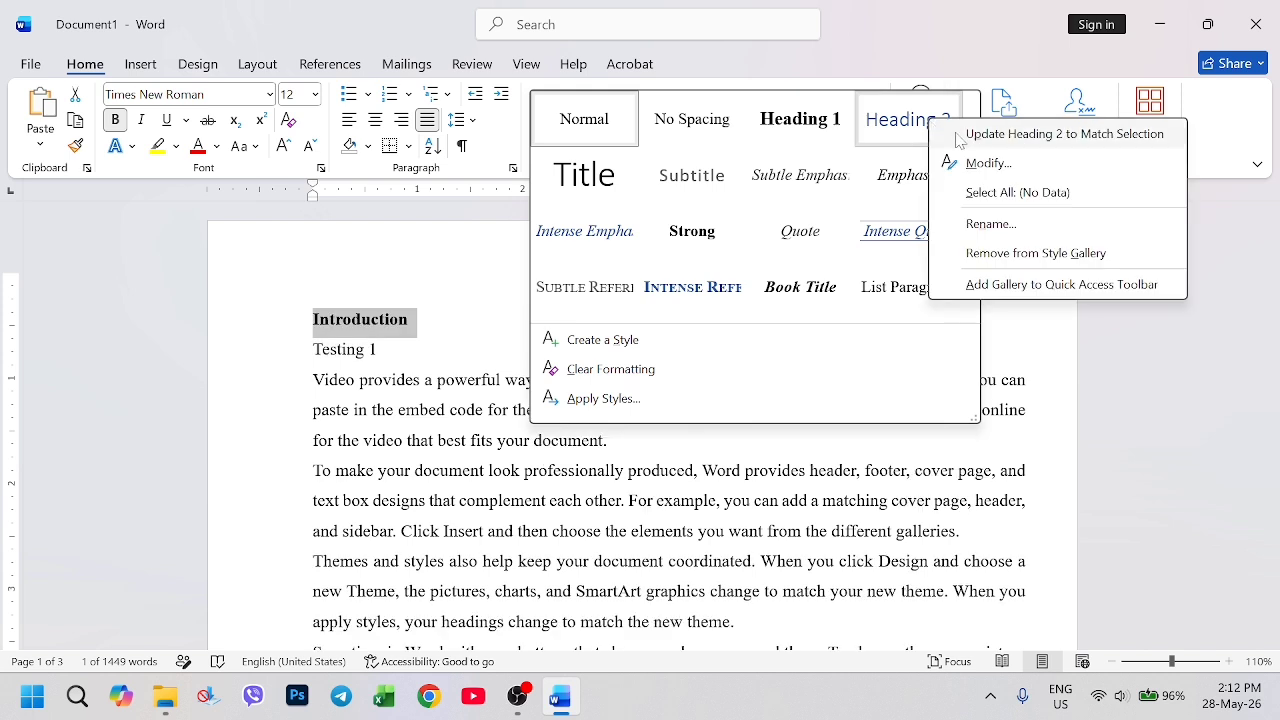
click(962, 138)
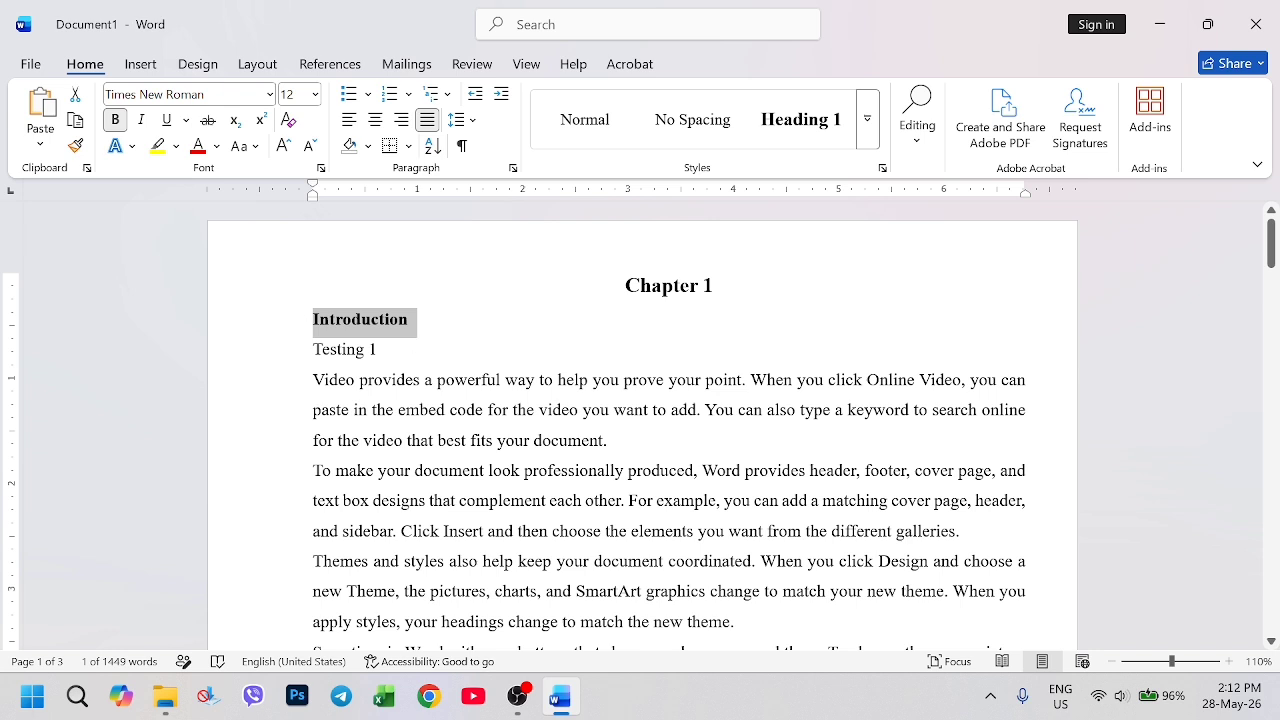
Make the "Testing 1" line bold and italic, and update the Heading 3 style to match it.
click(379, 349)
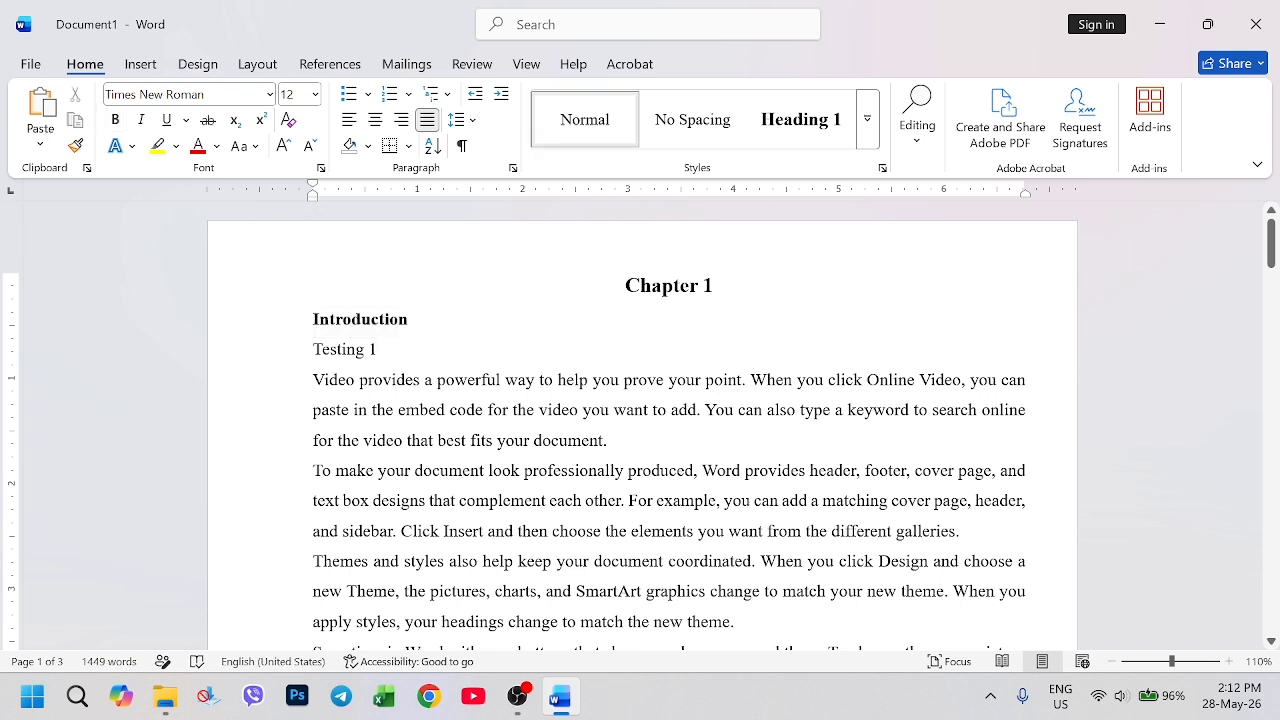
drag(379, 349, 292, 362)
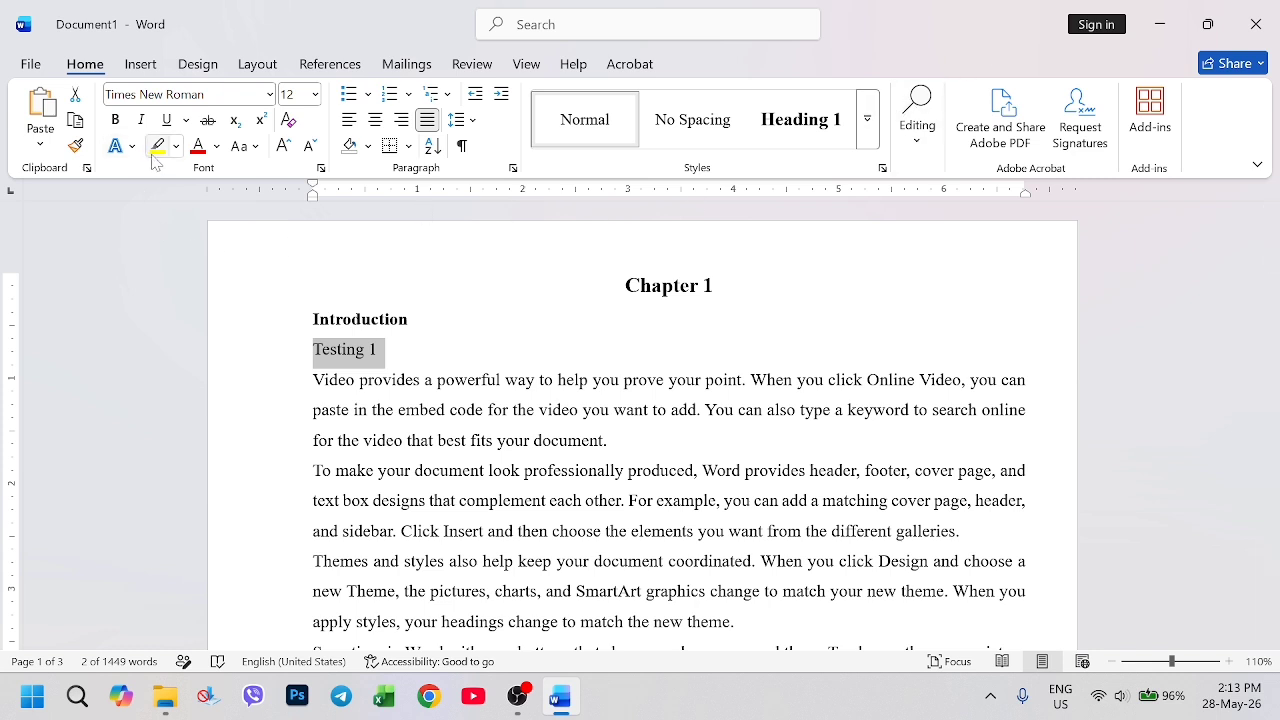
click(116, 121)
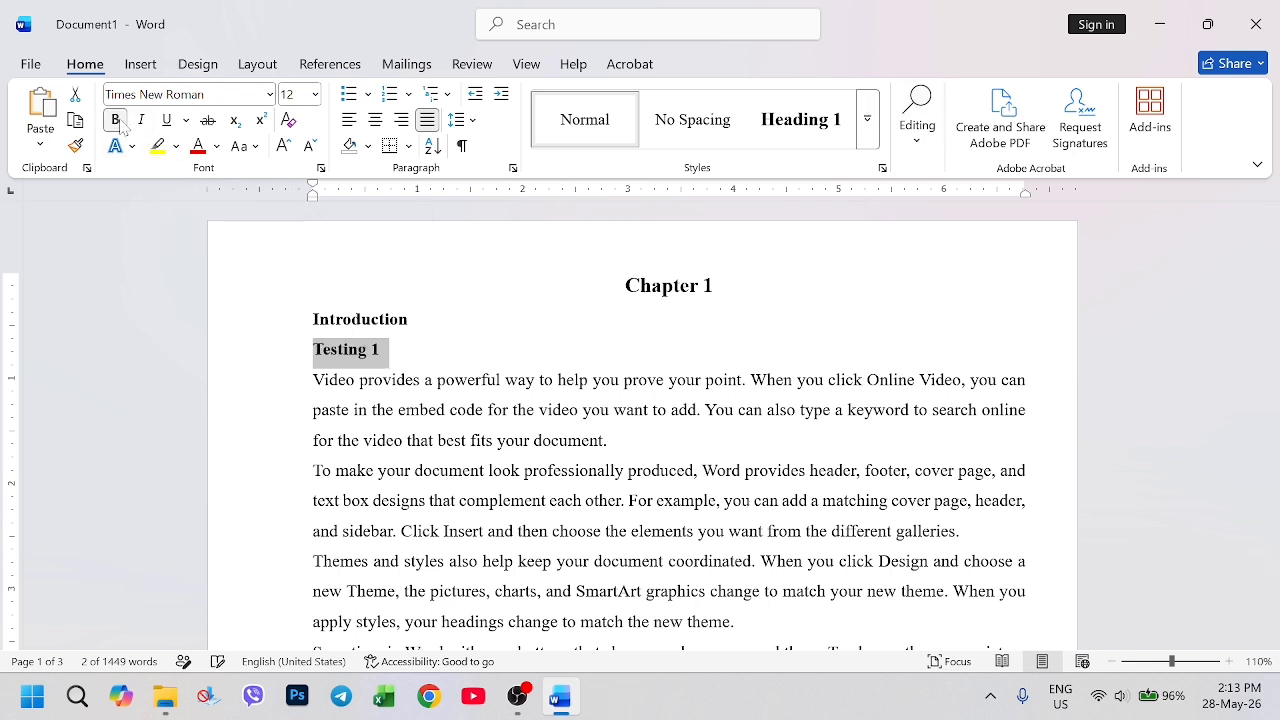
click(141, 121)
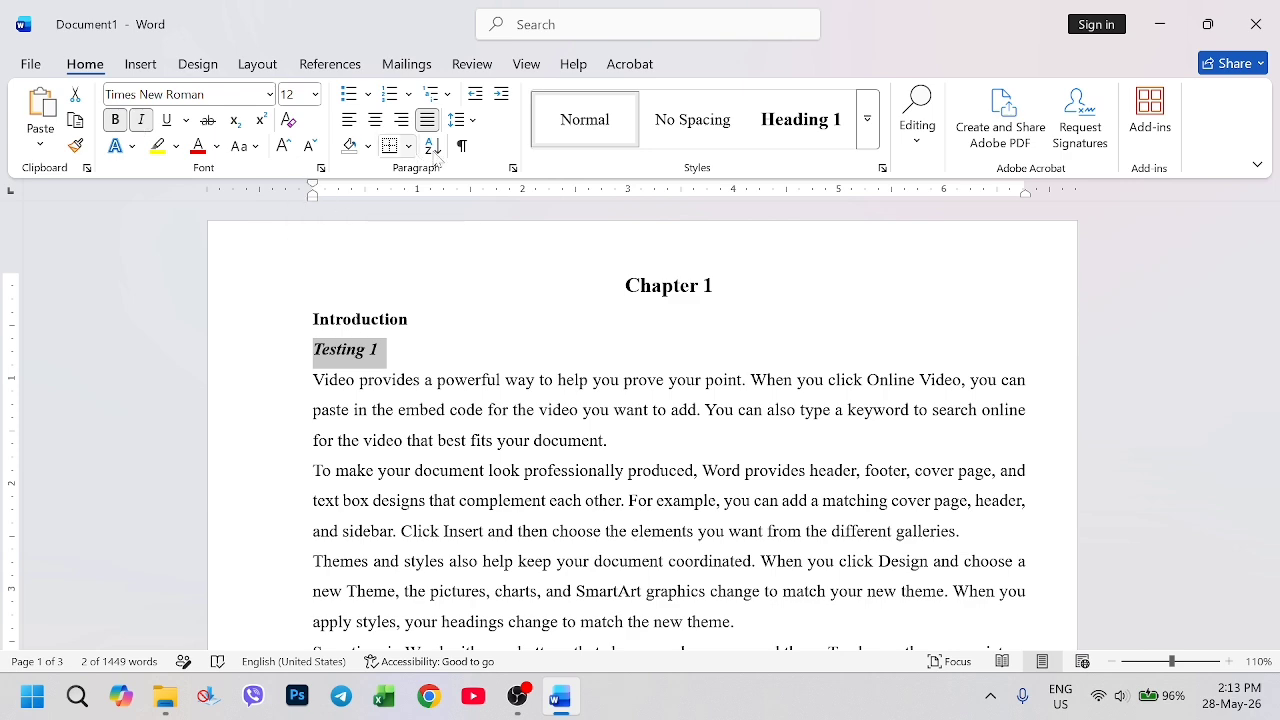
click(871, 132)
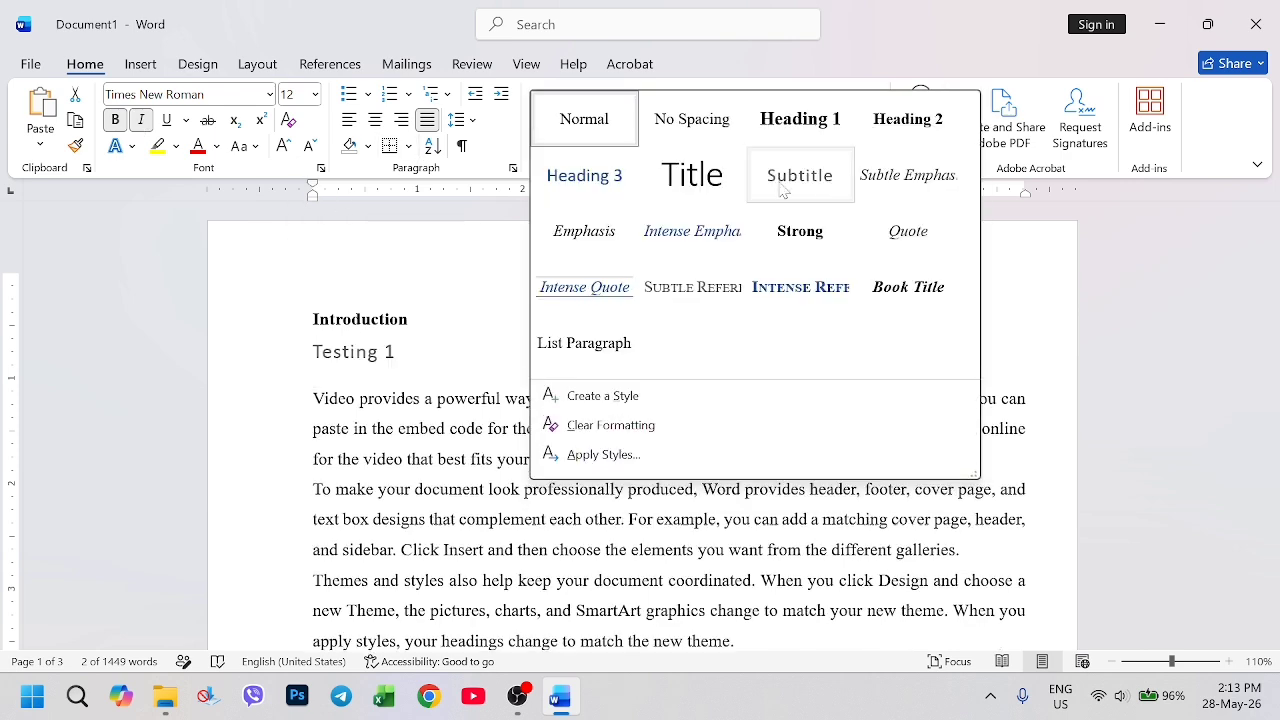
right_click(596, 195)
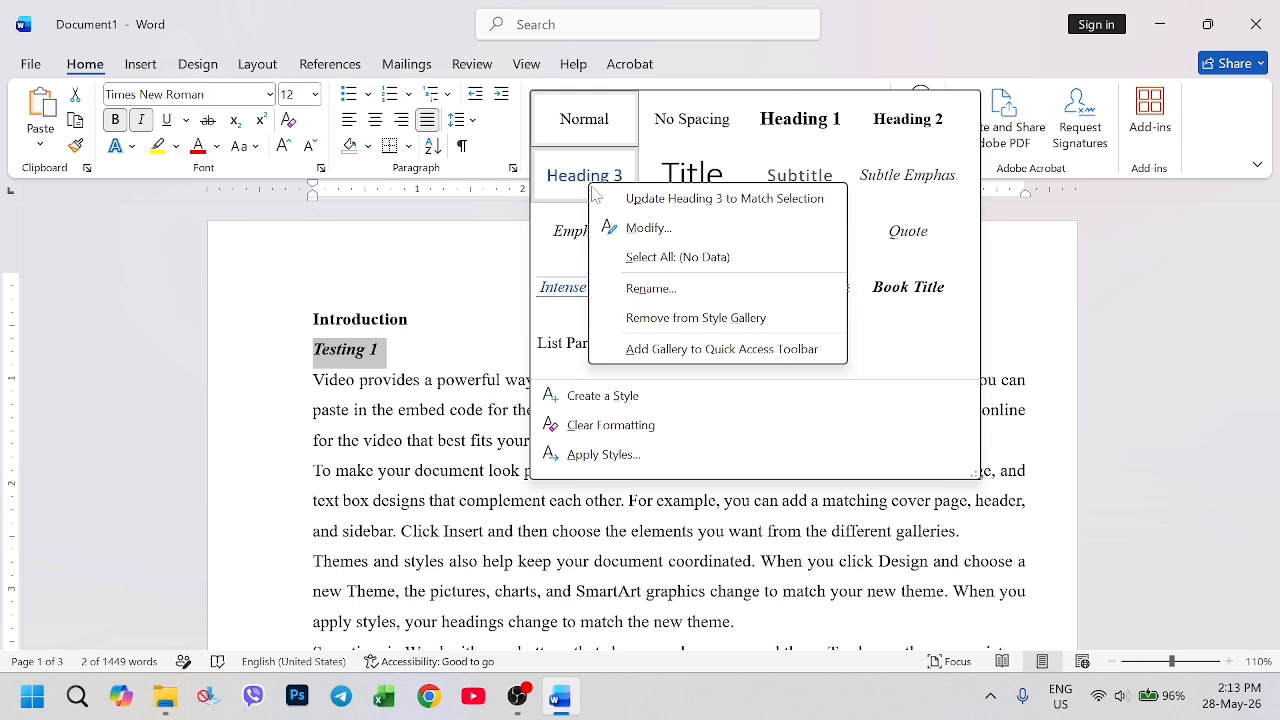
click(750, 206)
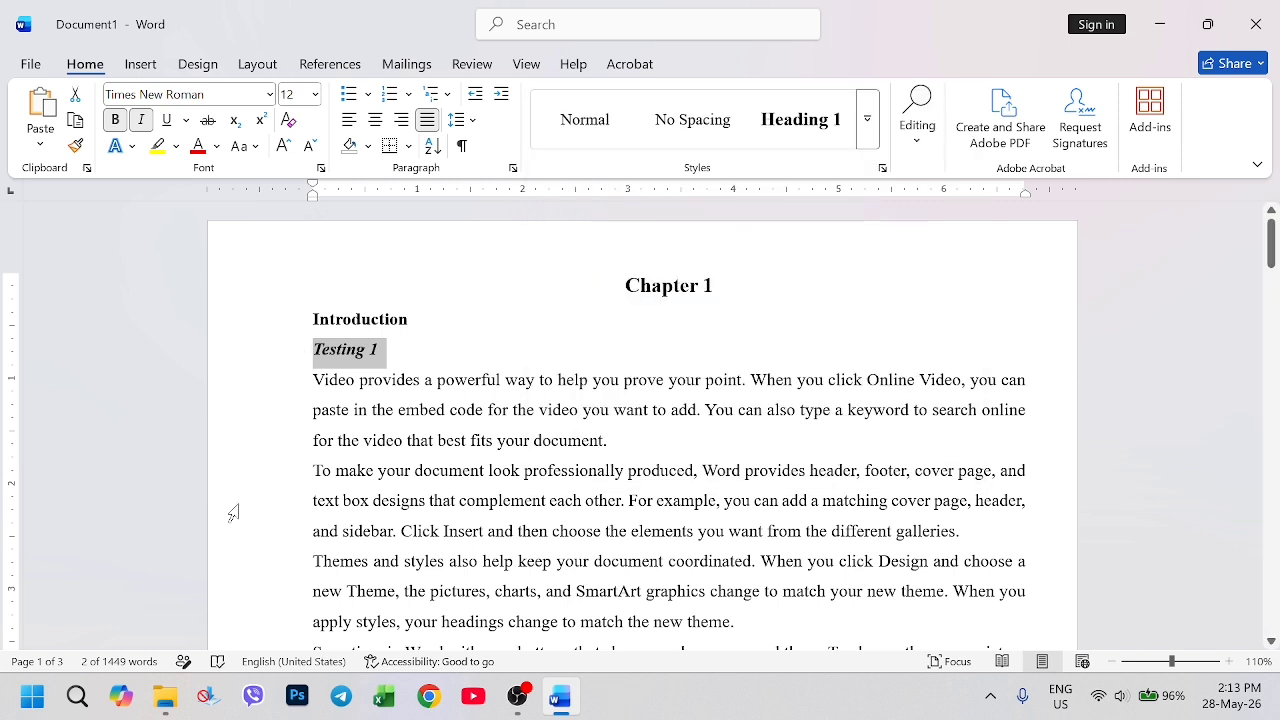
Apply the Heading 1 style to the "Chapter 2" line on the second page.
click(420, 379)
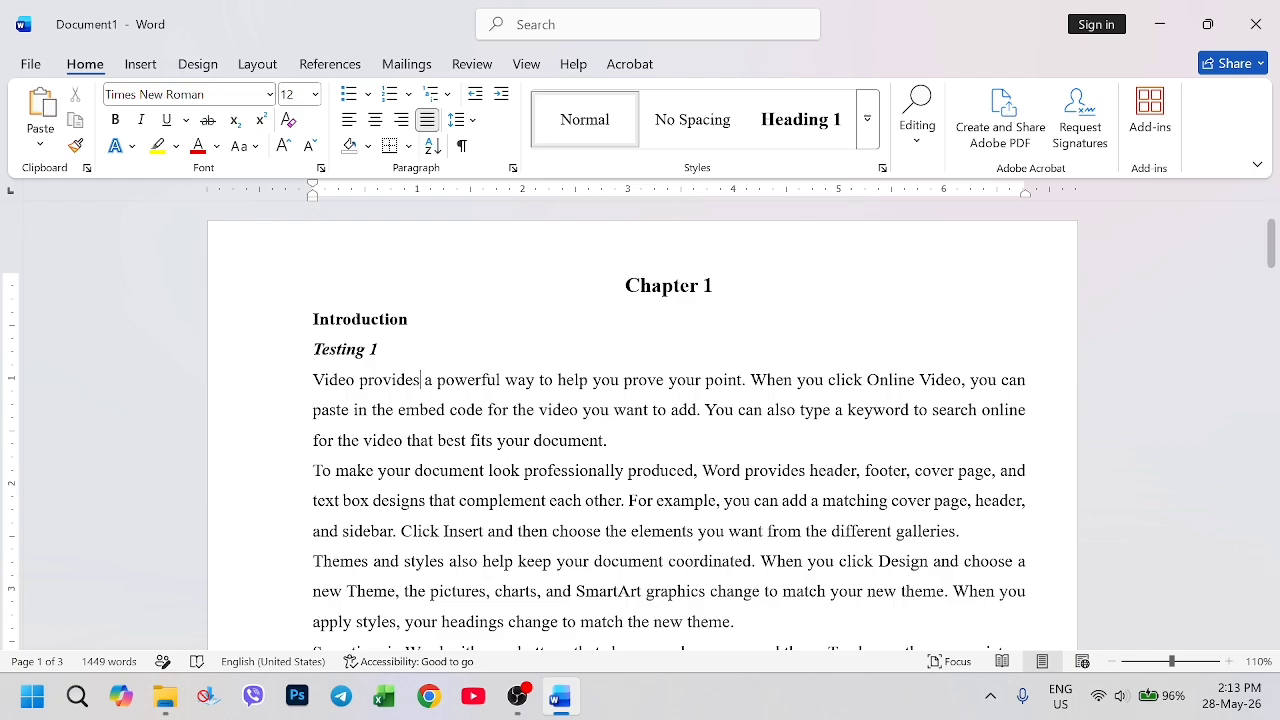
scroll(640, 425, down, 3)
scroll(640, 425, down, 9)
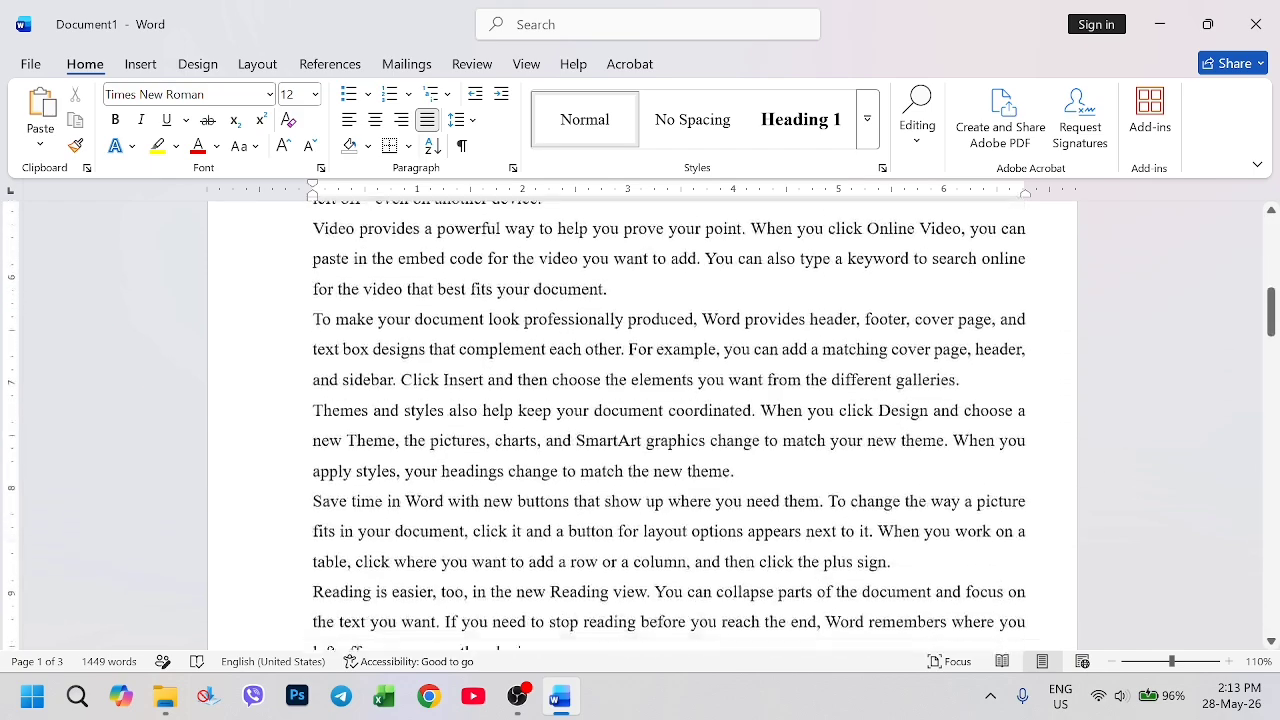
scroll(640, 425, up, 1)
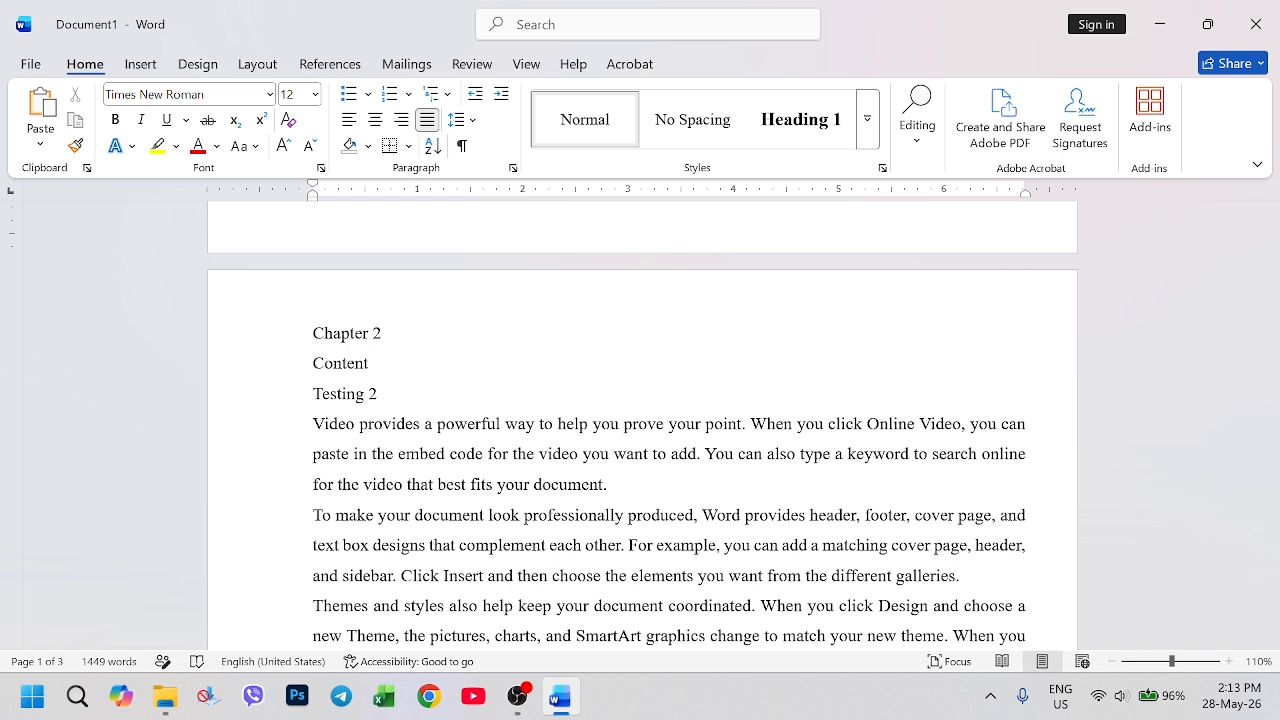
drag(388, 335, 314, 337)
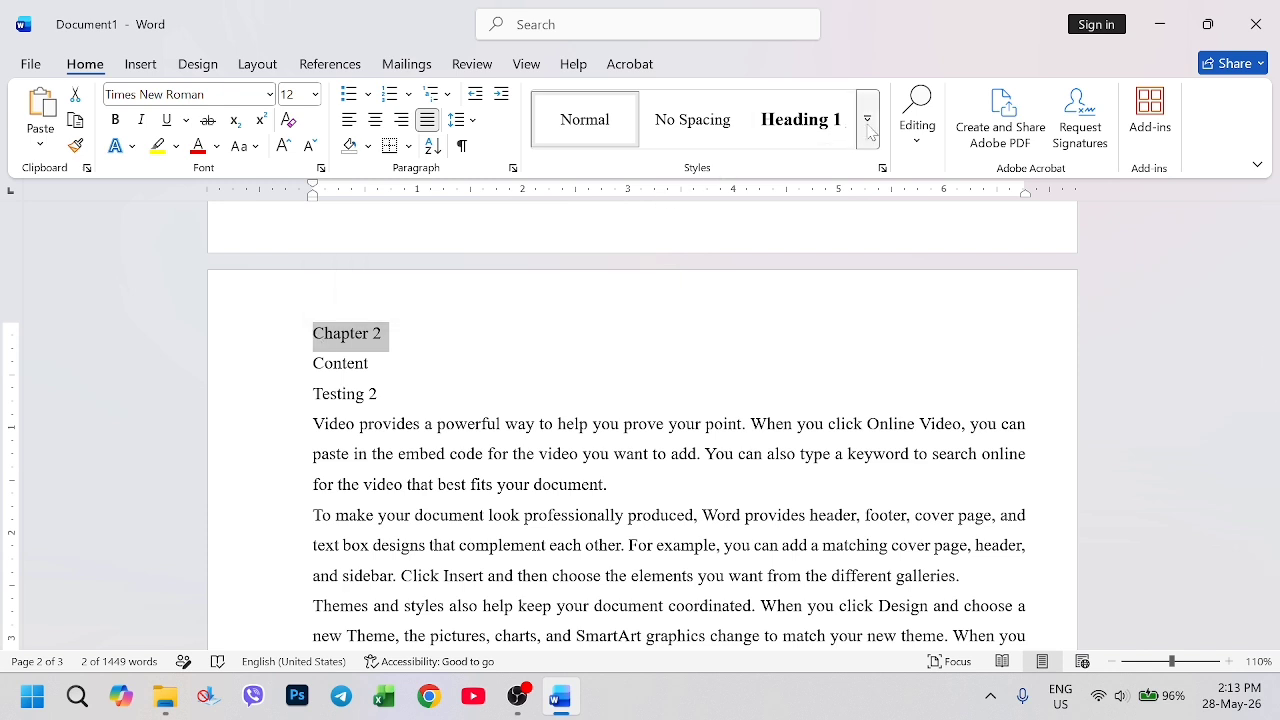
click(800, 119)
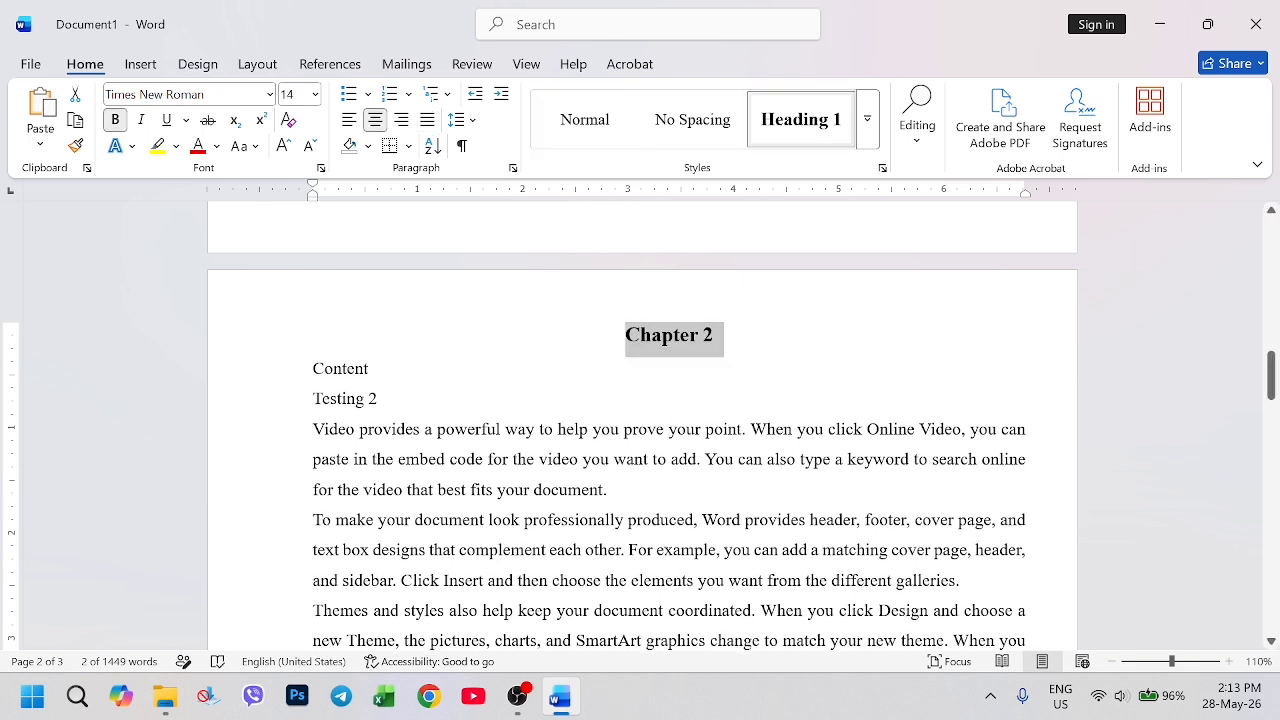
Apply the Heading 2 style to the "Content" line and the Heading 3 style to the "Testing 2" line under Chapter 2.
click(370, 369)
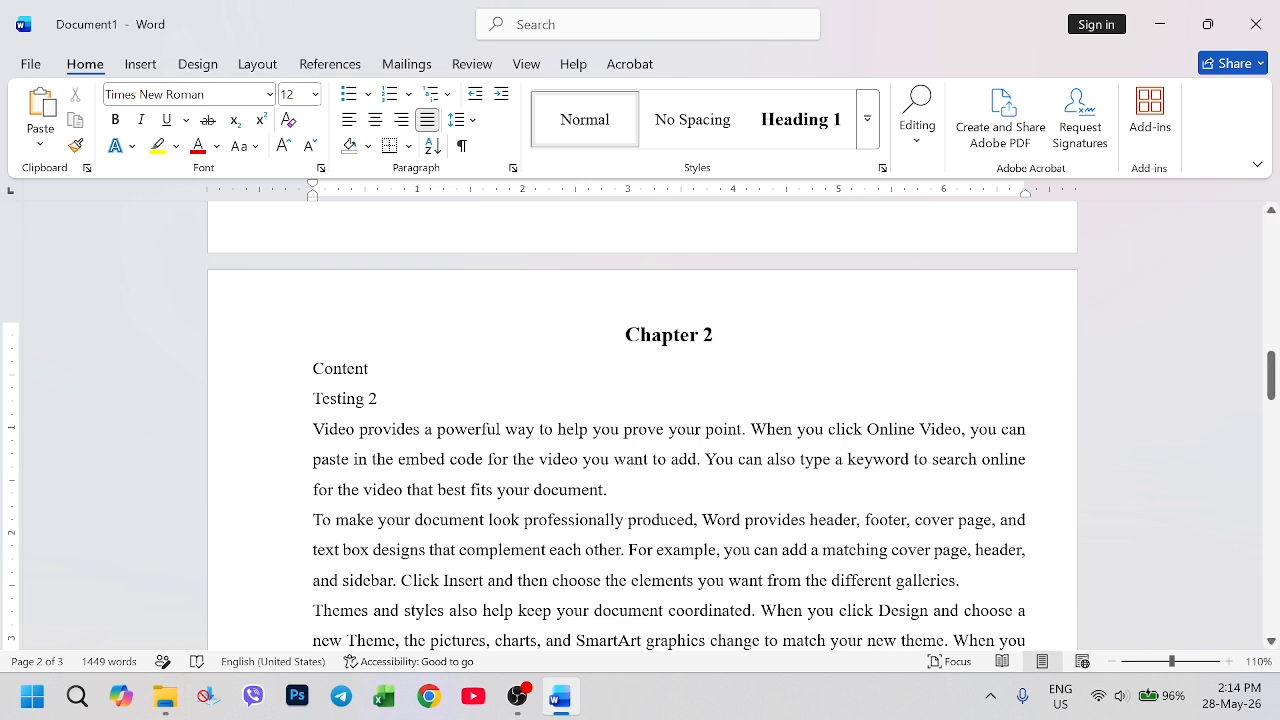
click(305, 375)
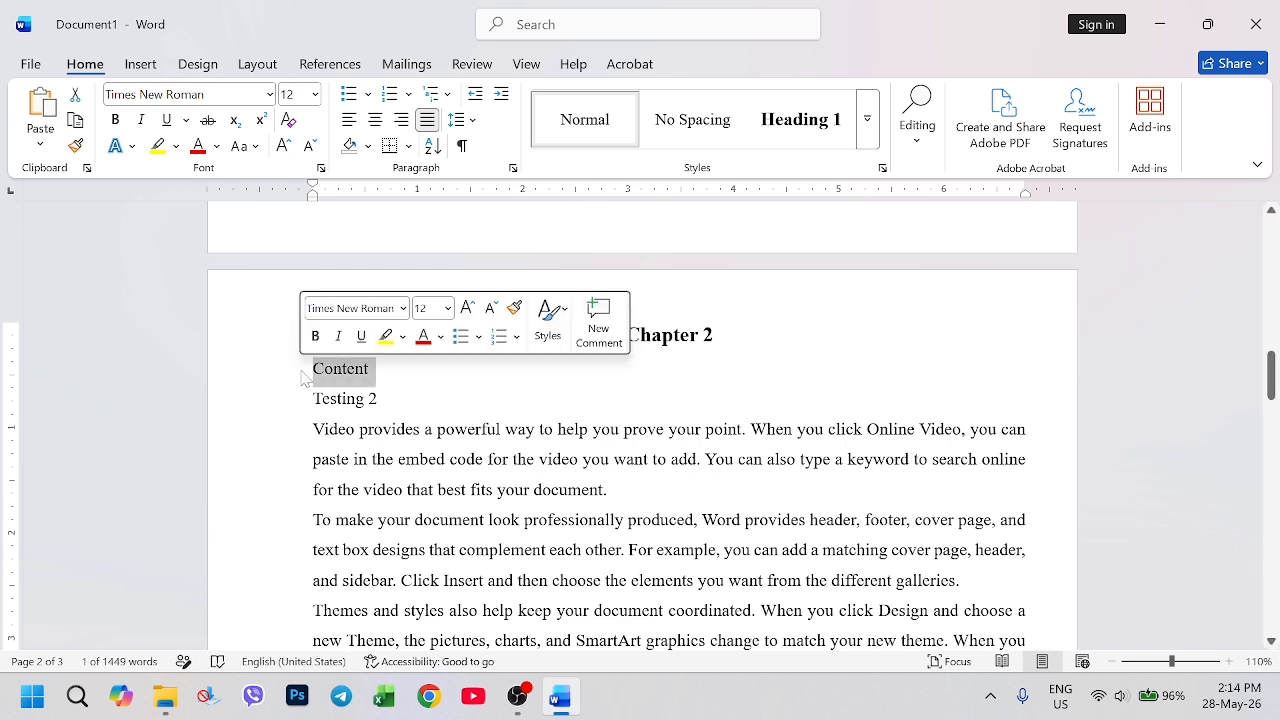
click(868, 120)
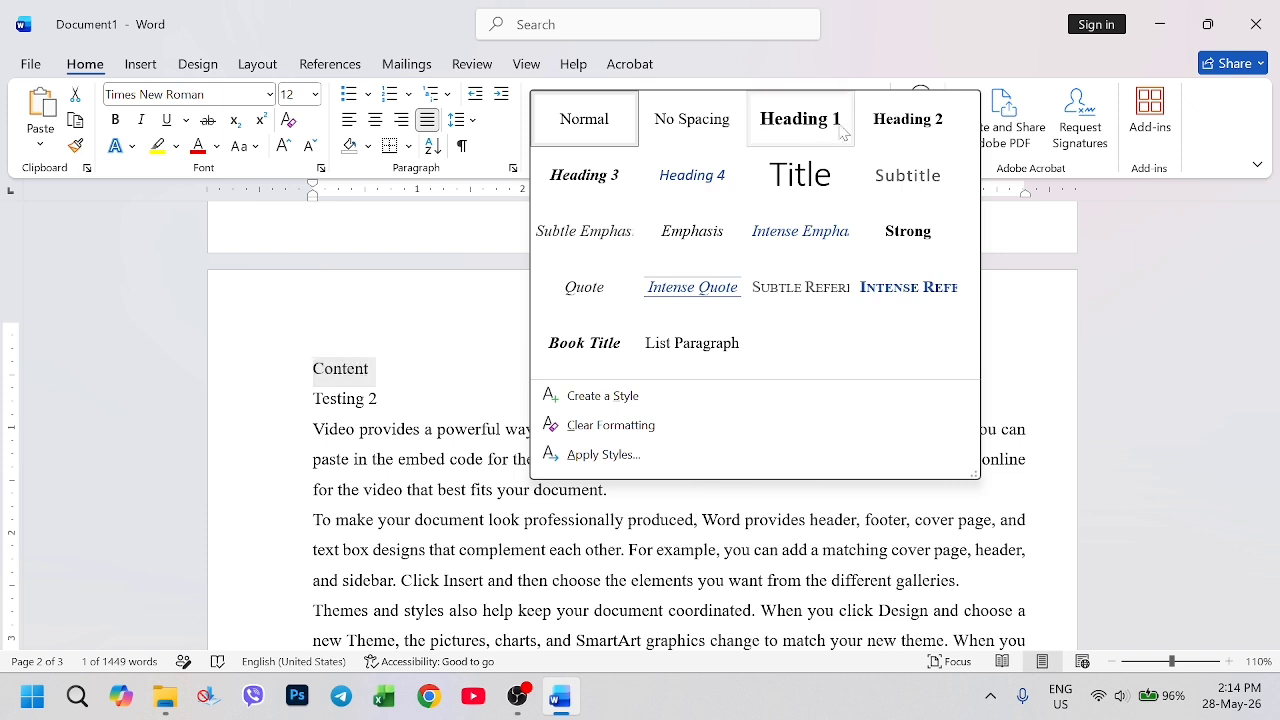
click(930, 142)
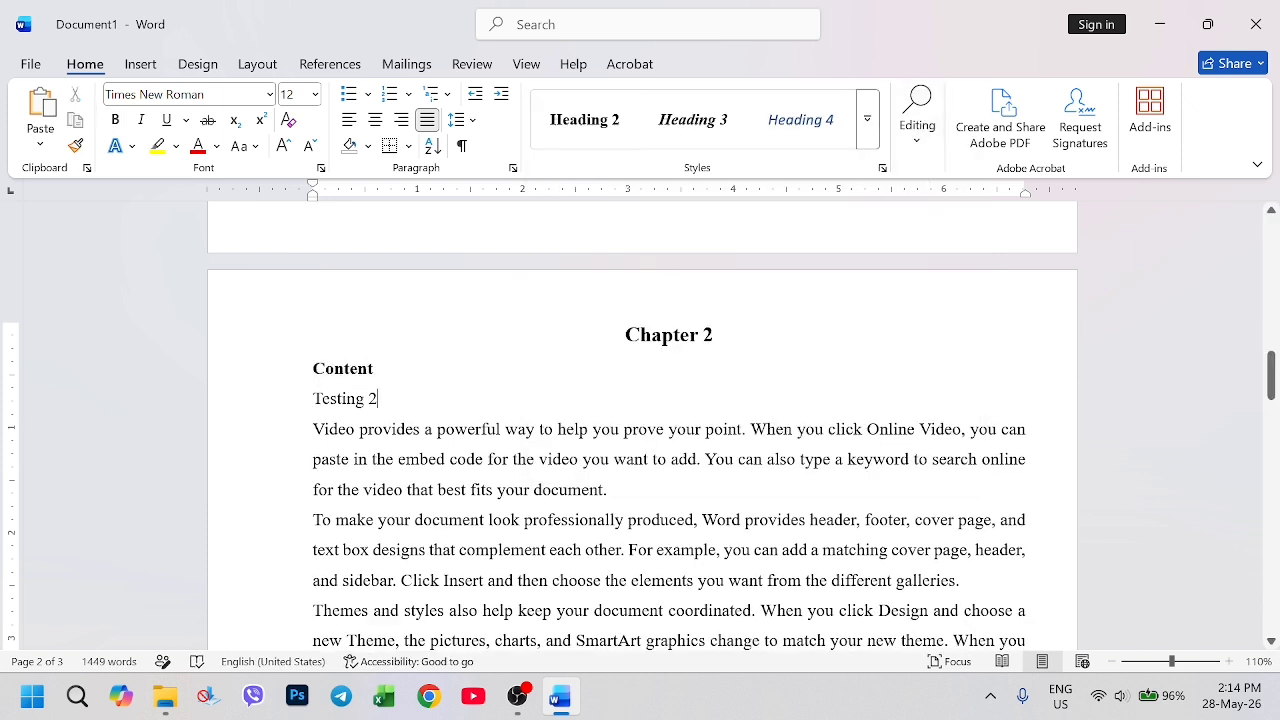
drag(384, 398, 313, 398)
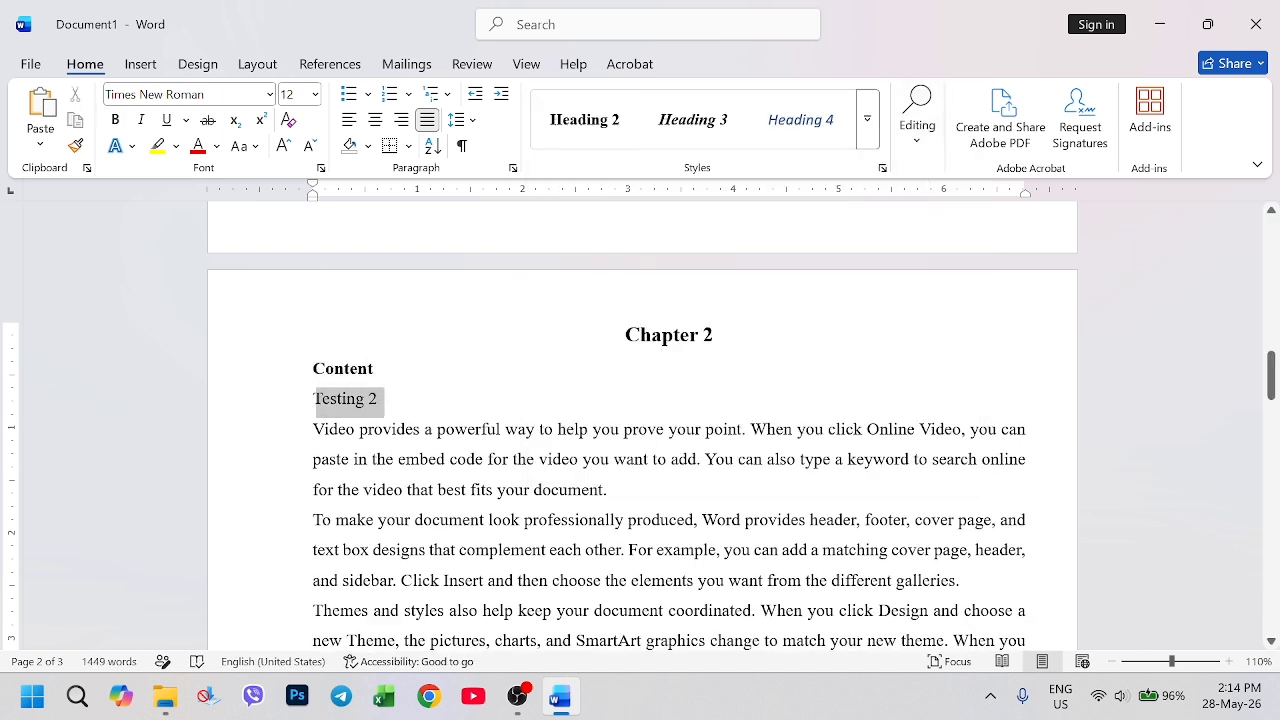
click(672, 145)
click(657, 429)
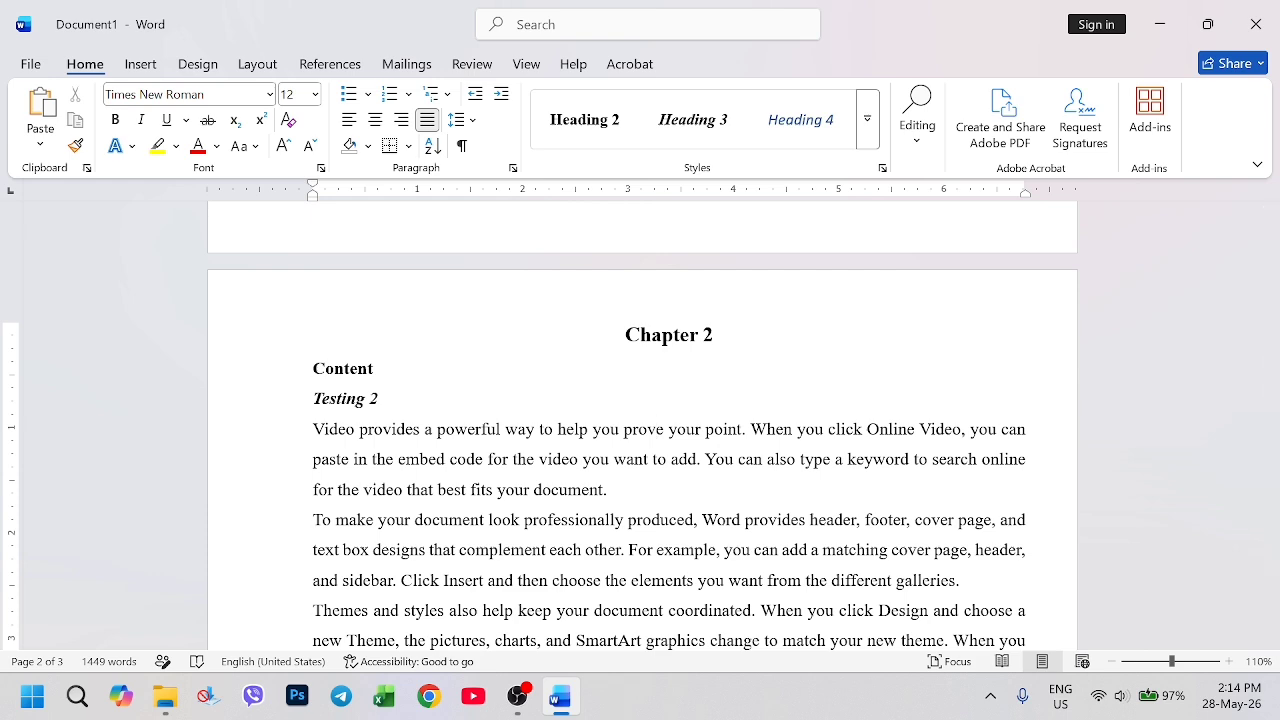
Show the Navigation pane and review the document's heading outline.
click(519, 69)
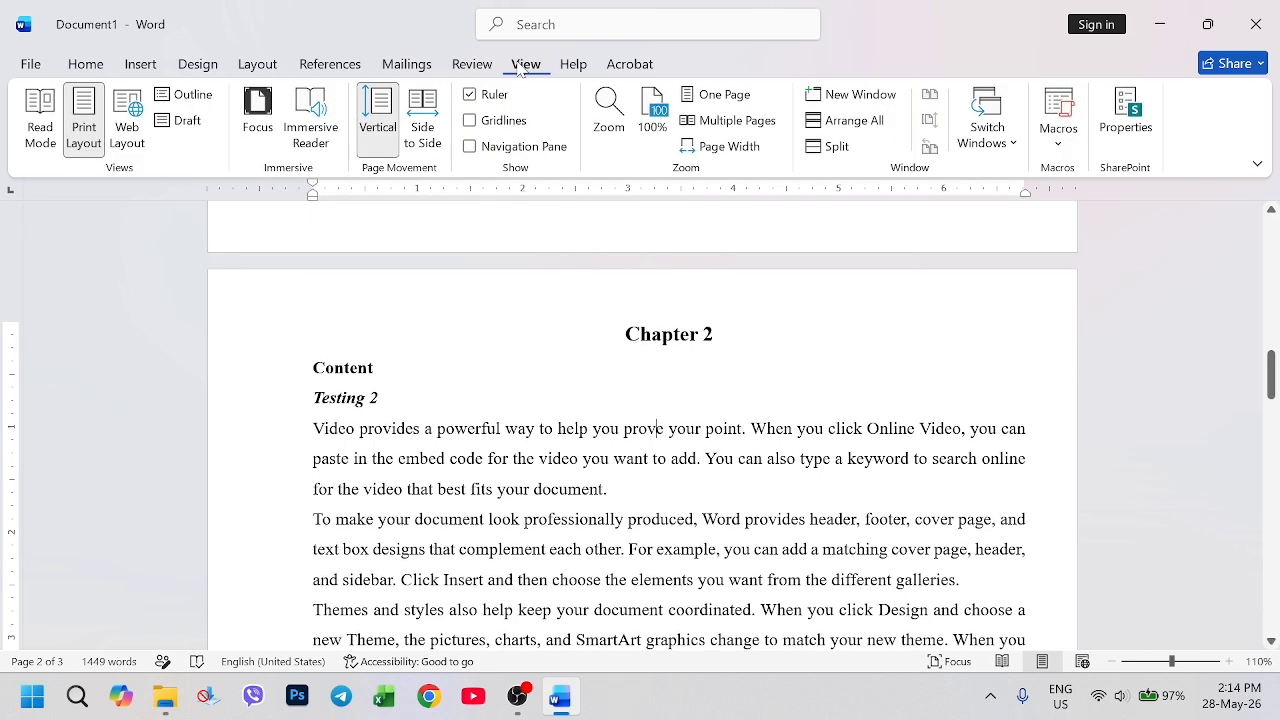
click(470, 146)
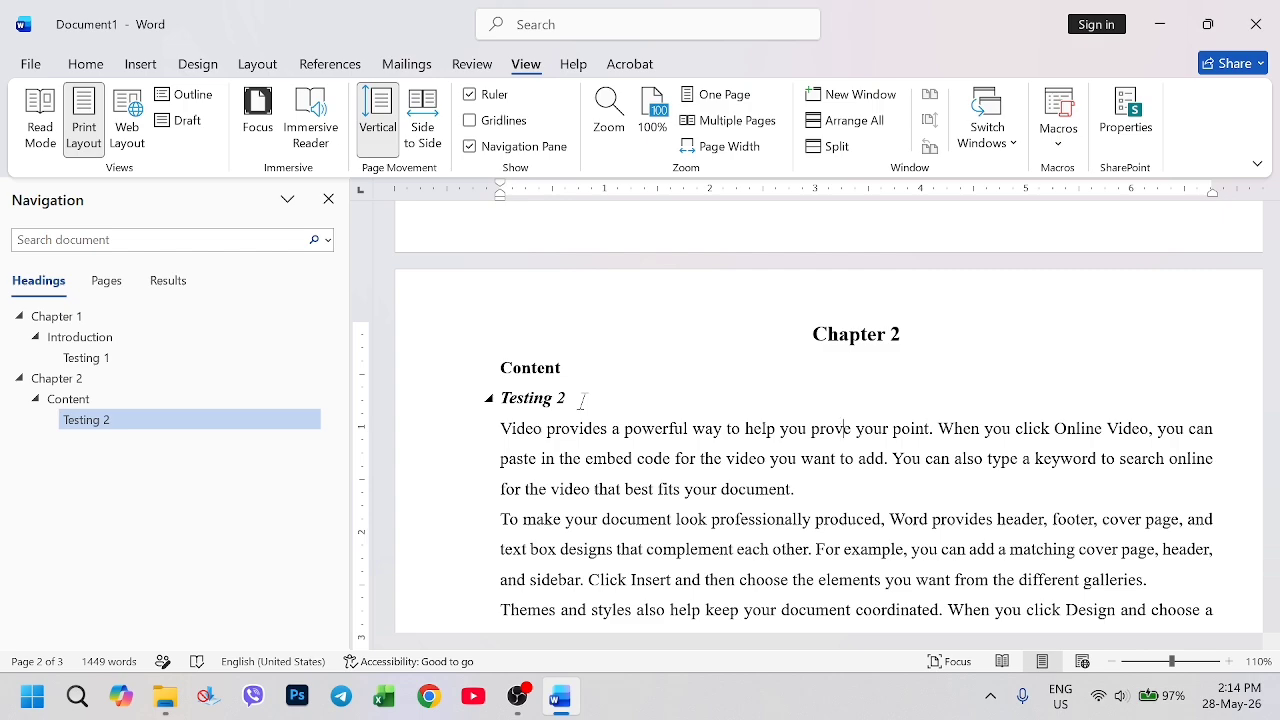
scroll(581, 401, up, 10)
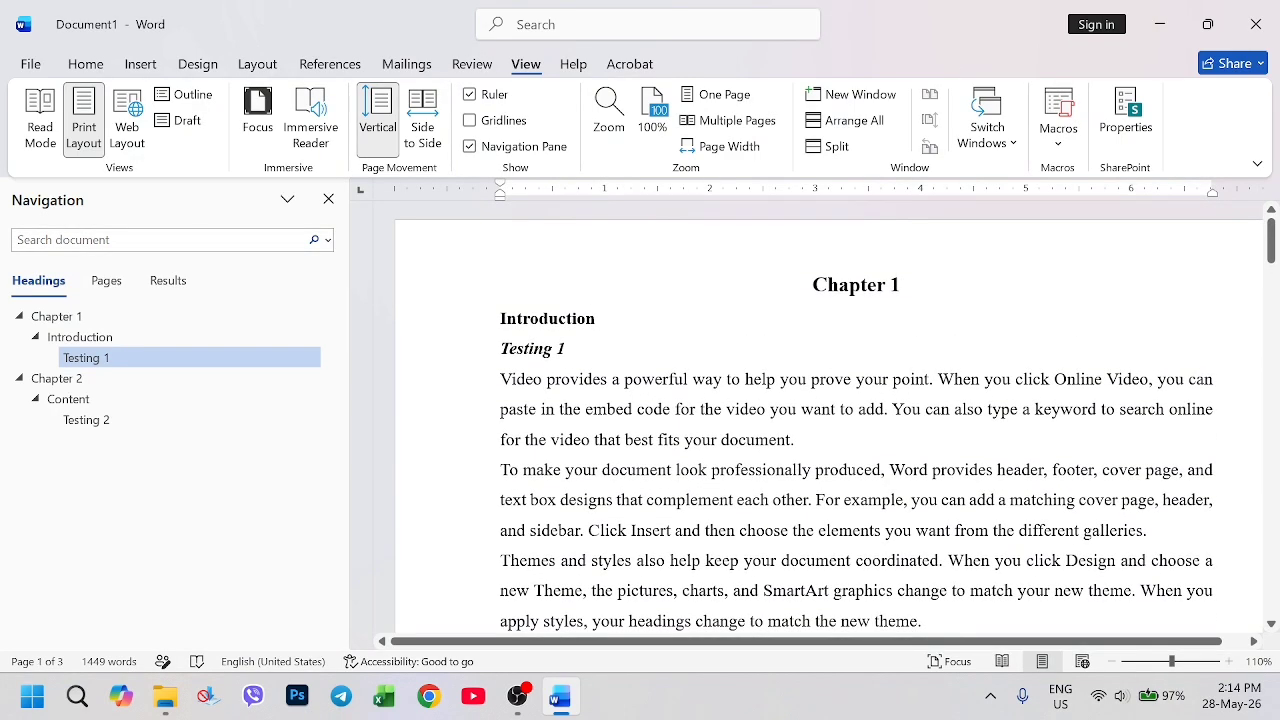
Close the Navigation pane and insert a Next Page section break before the "Chapter 1" heading.
click(815, 285)
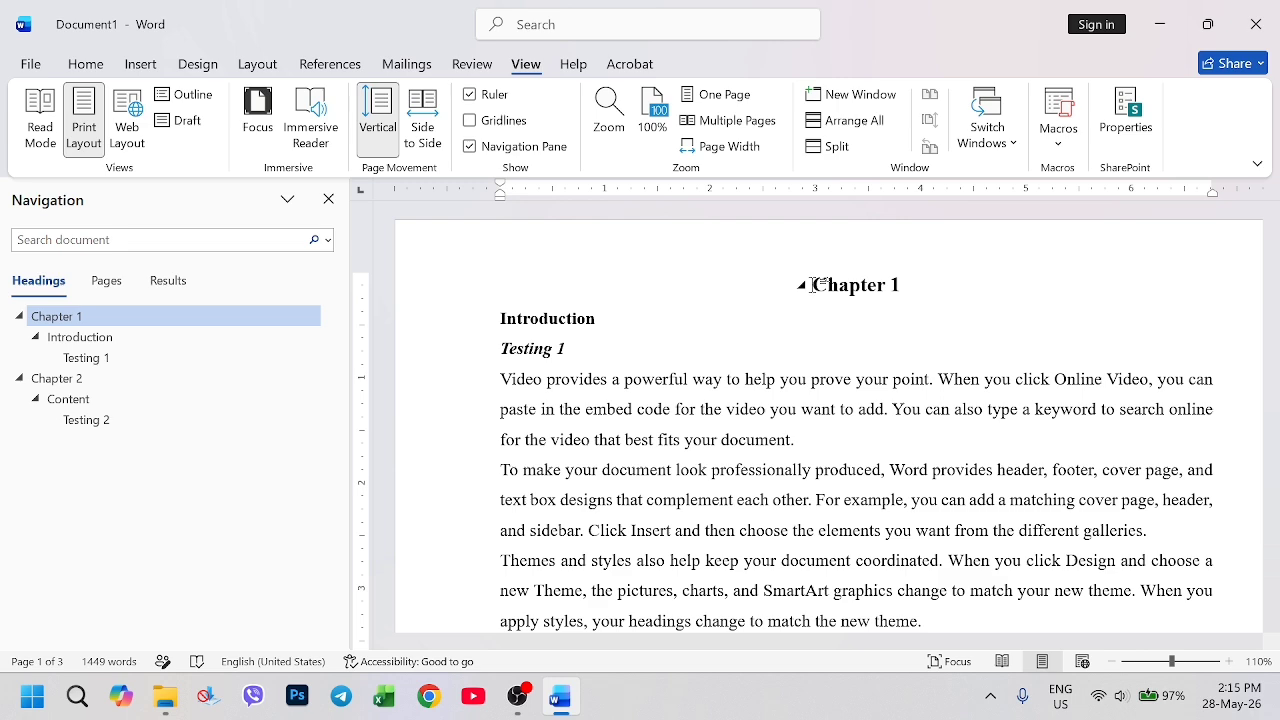
click(328, 200)
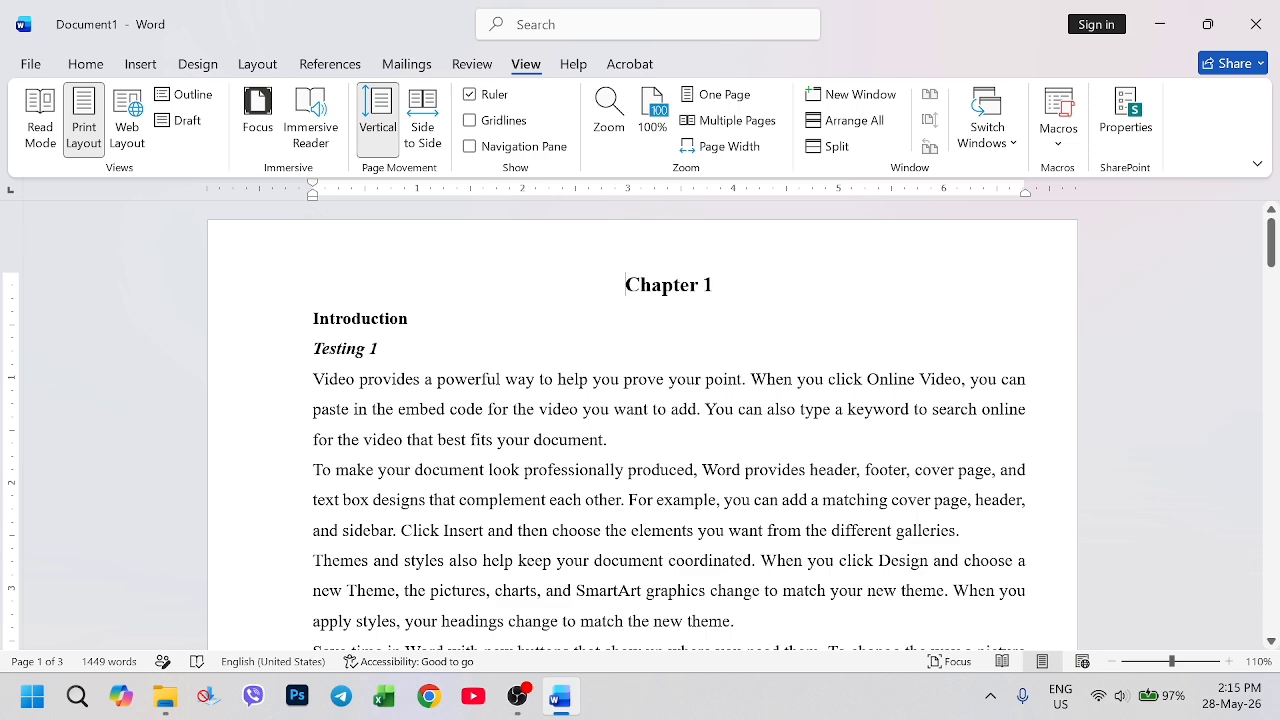
click(252, 70)
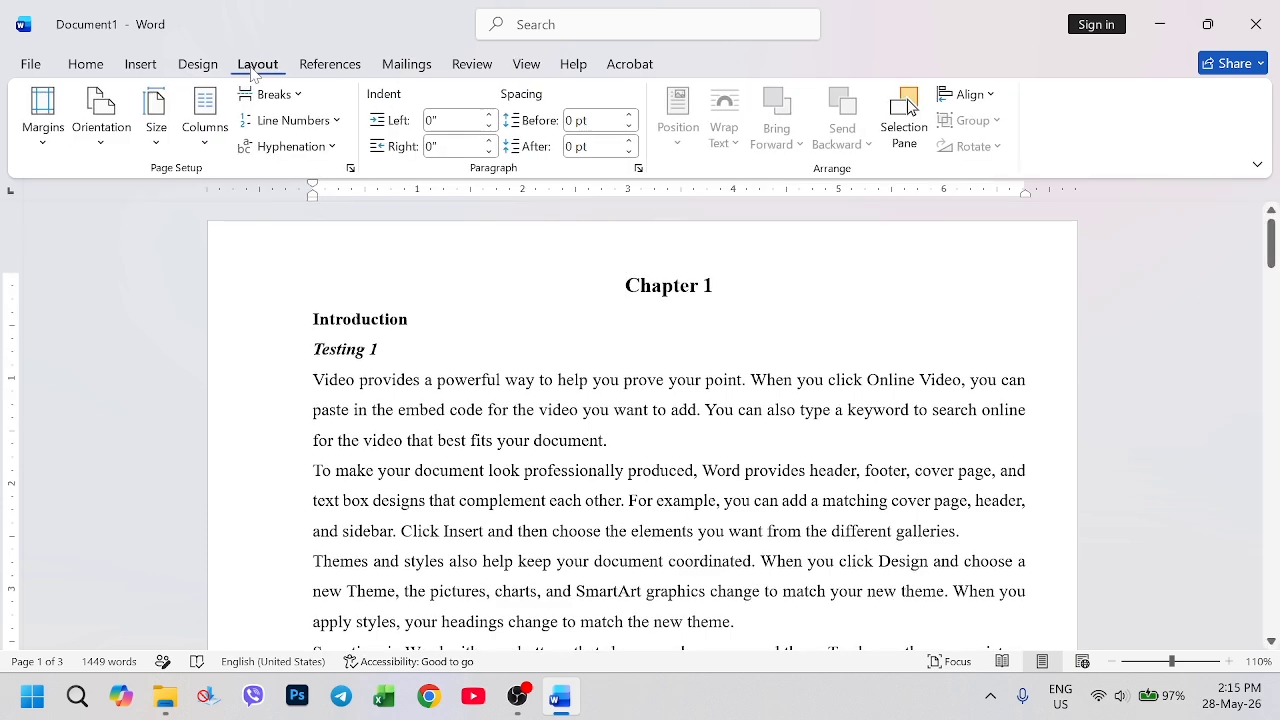
click(293, 98)
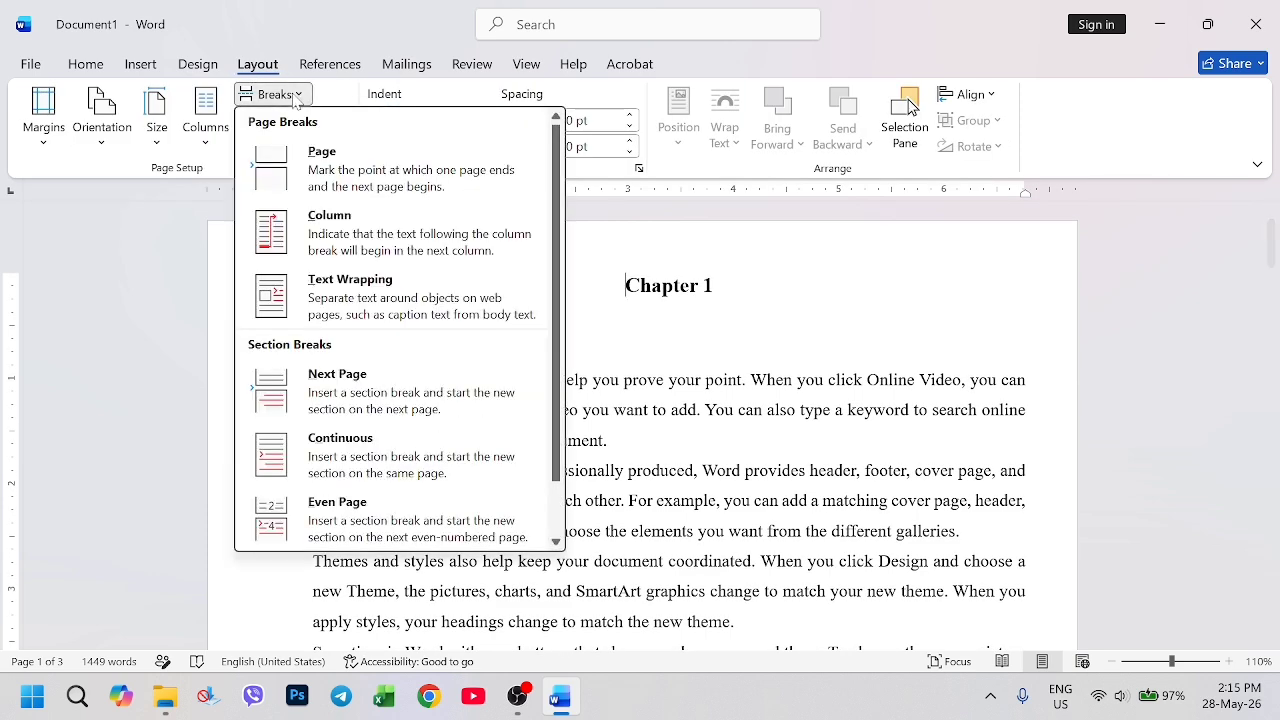
click(401, 393)
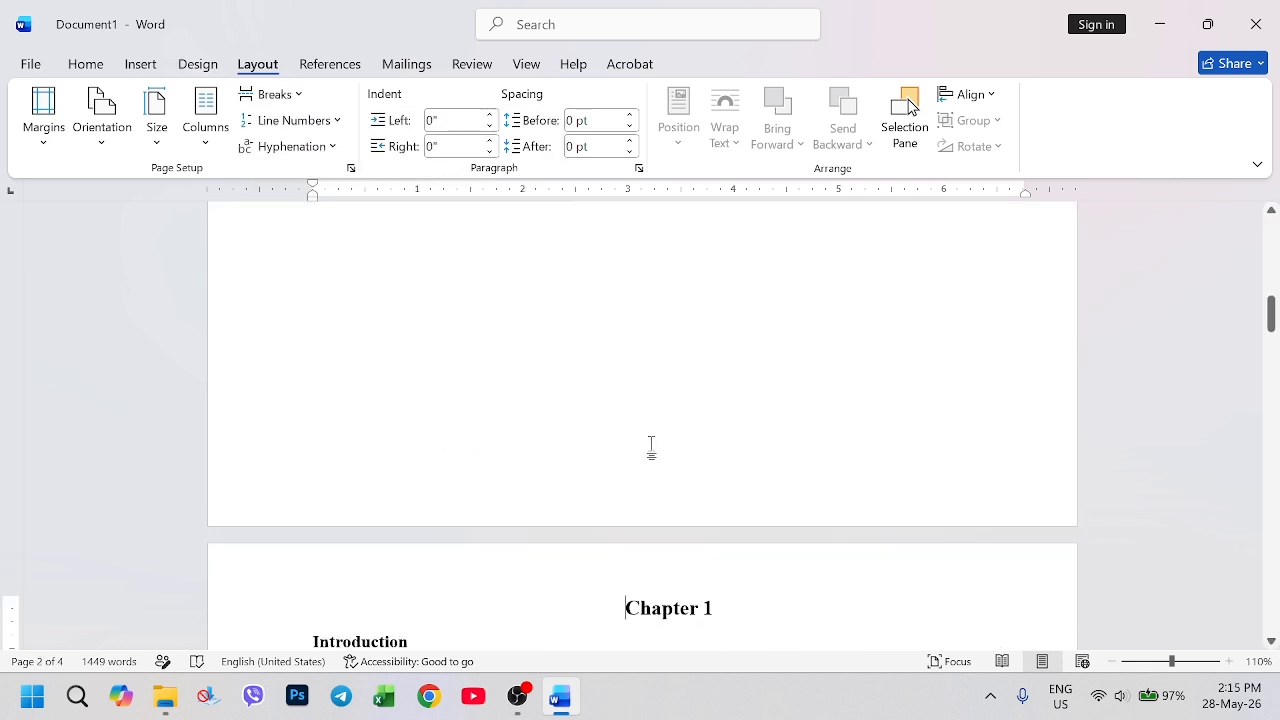
scroll(651, 447, up, 2)
scroll(651, 447, up, 3)
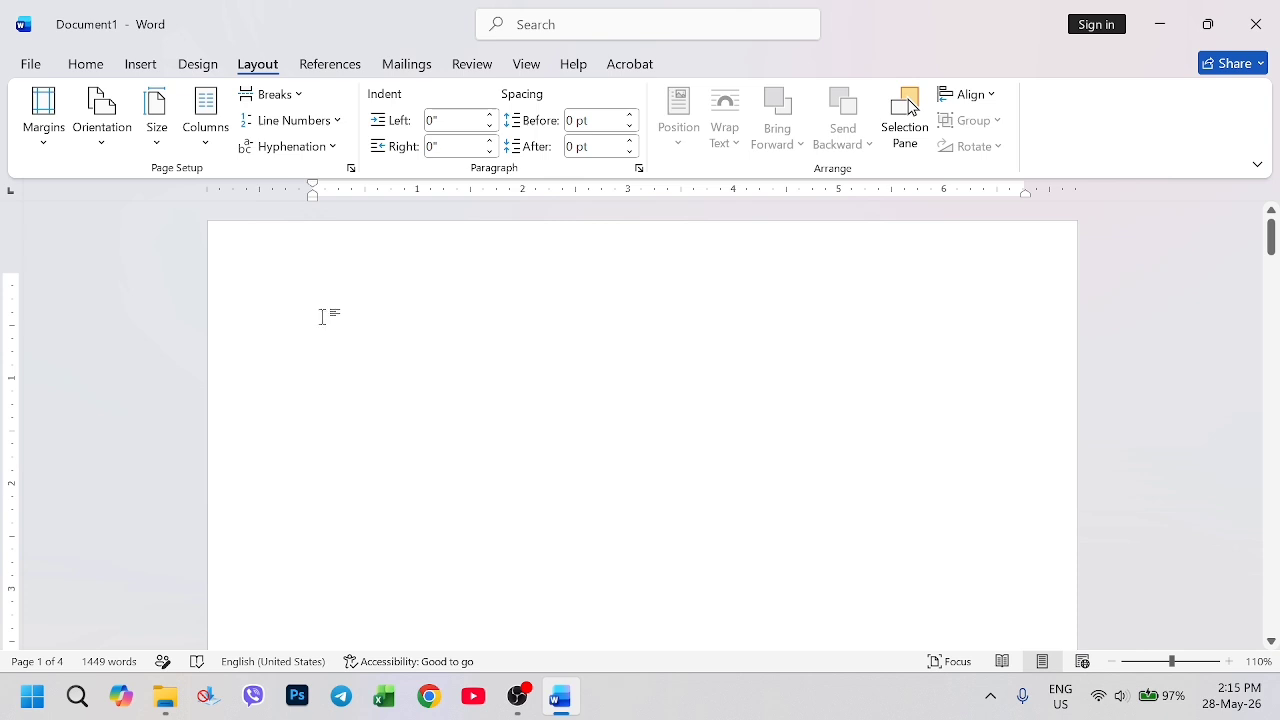
key(alt+p)
key(s)
key(p)
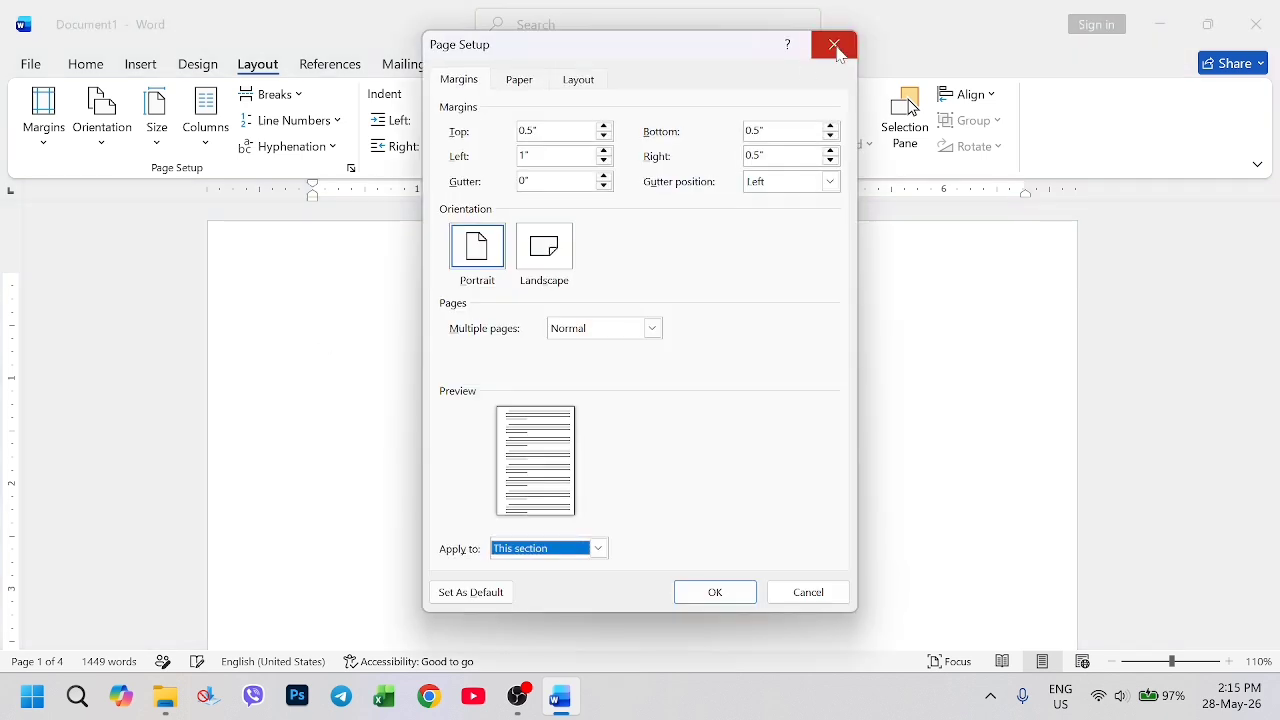
click(835, 47)
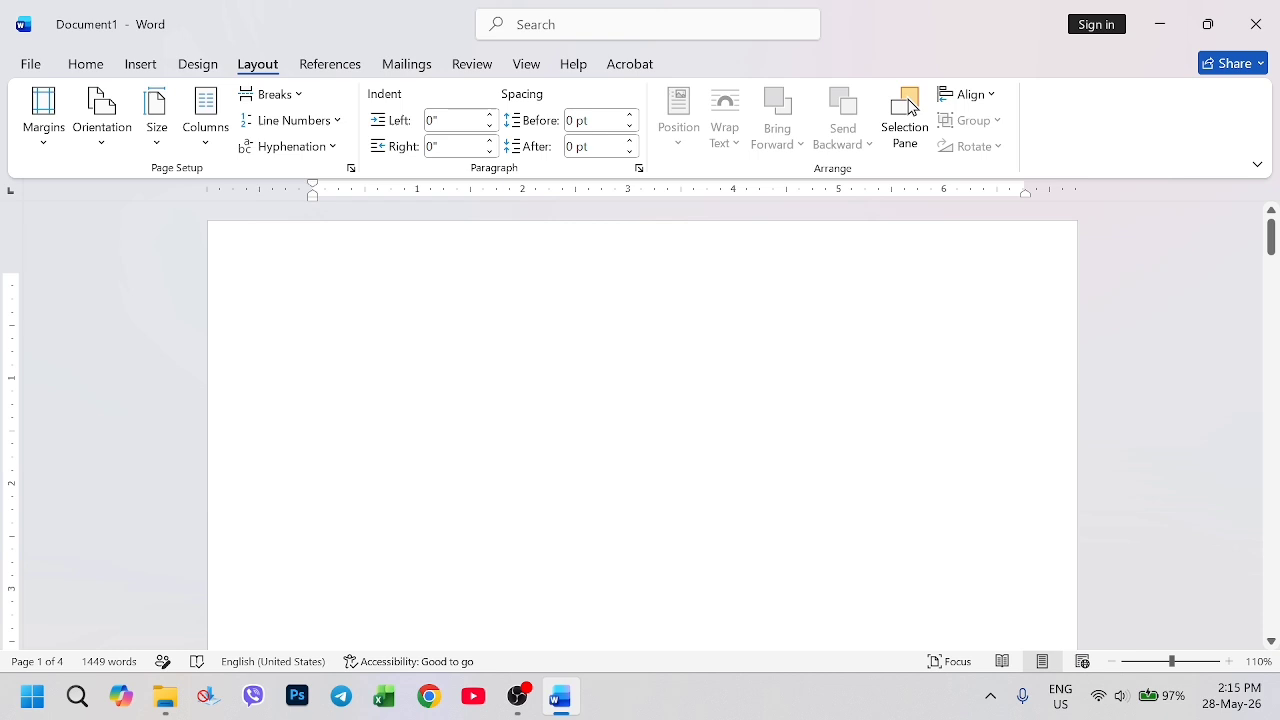
Insert an Automatic Table 2 table of contents on the blank first page.
click(337, 63)
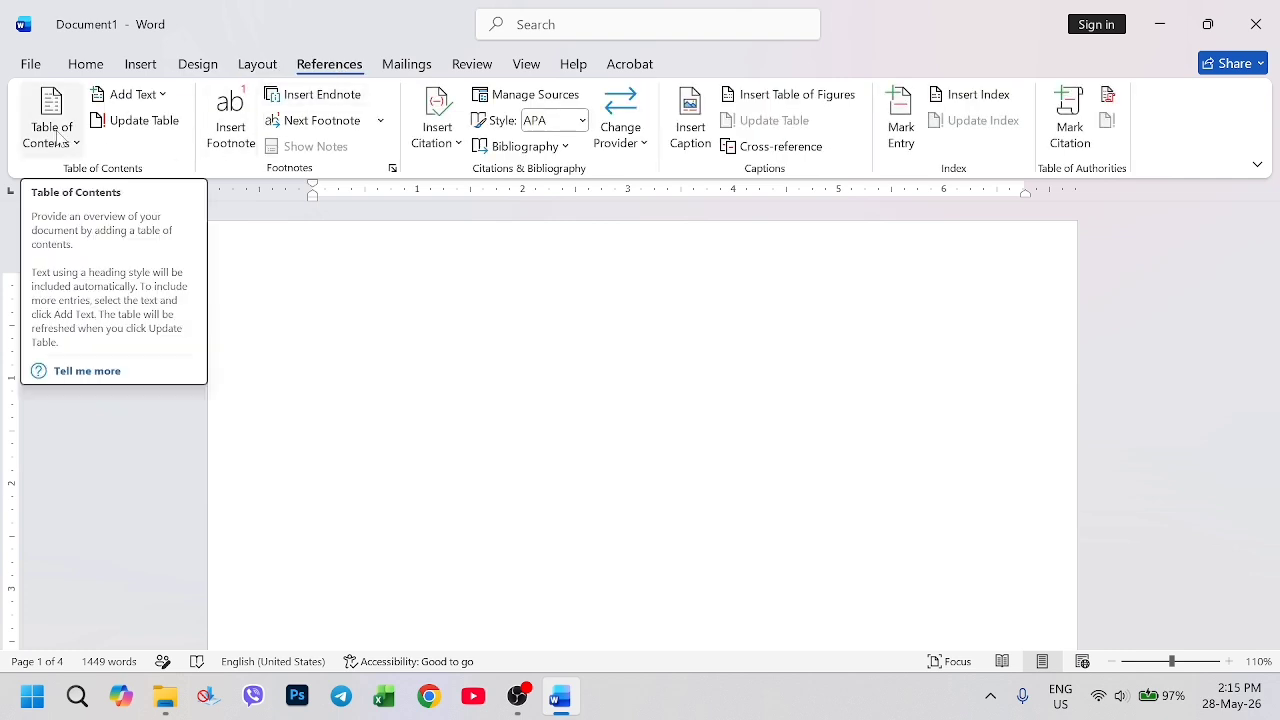
click(57, 138)
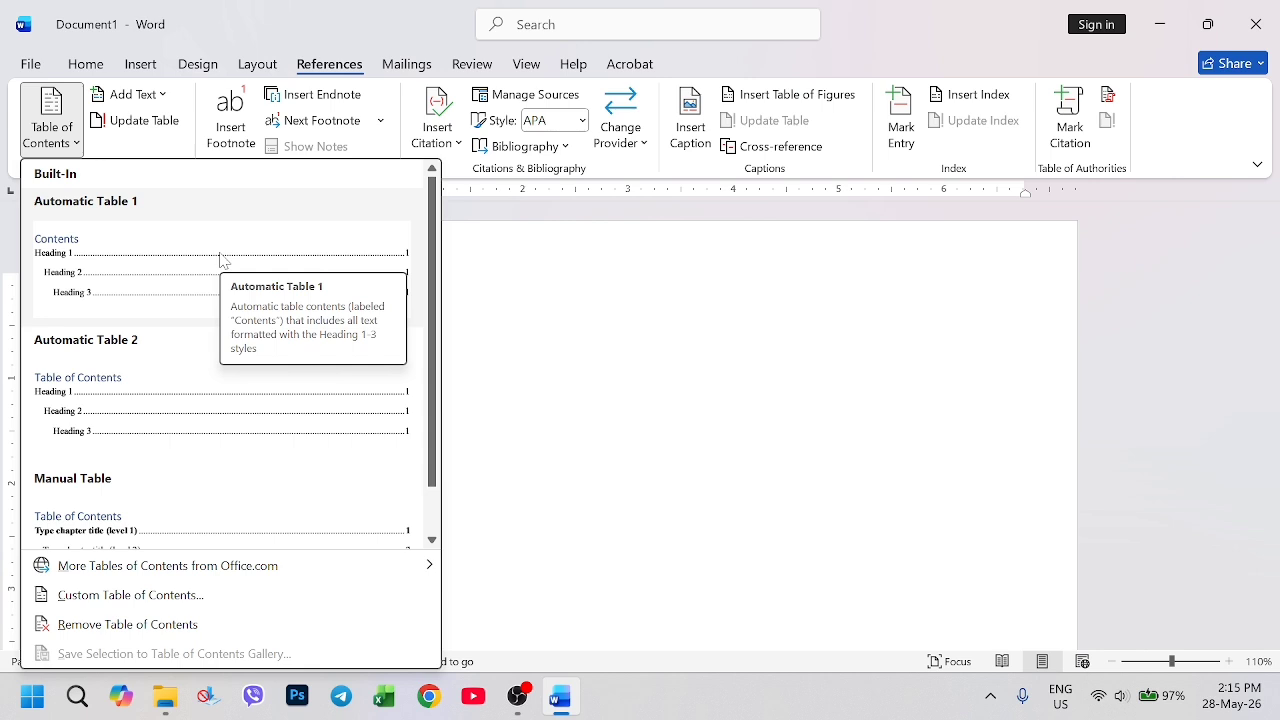
click(265, 430)
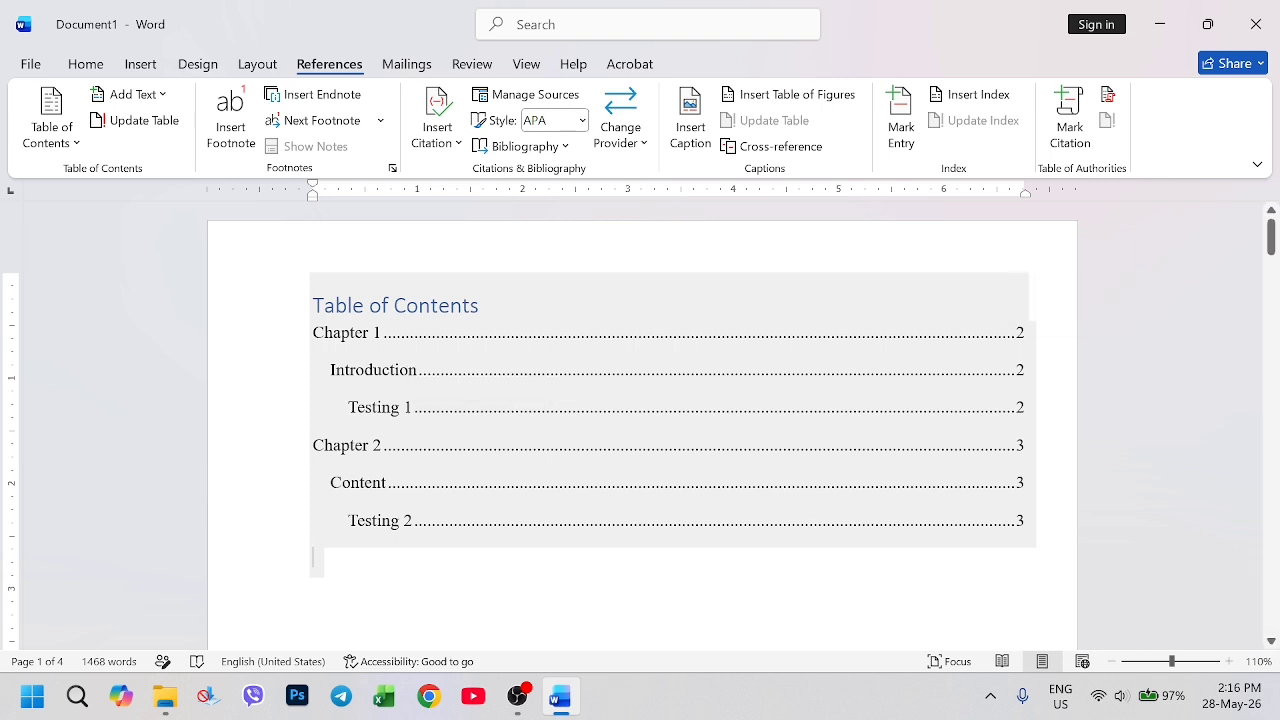
click(349, 519)
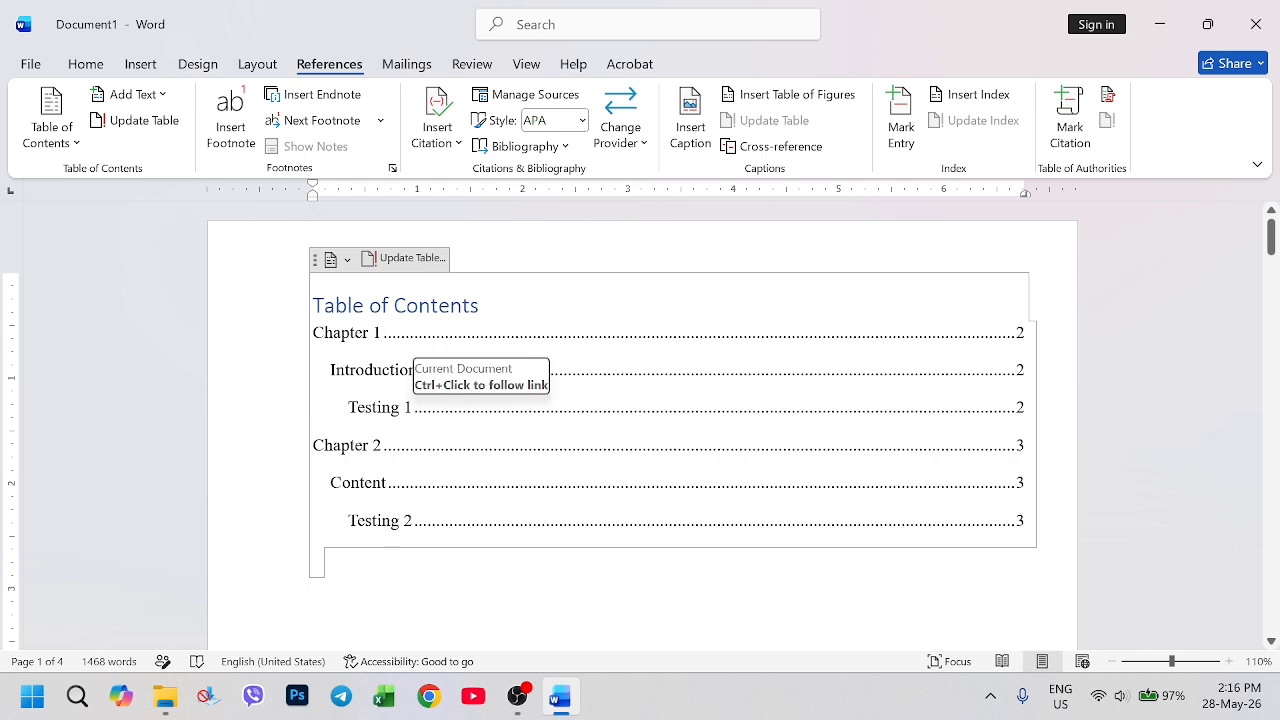
click(387, 482)
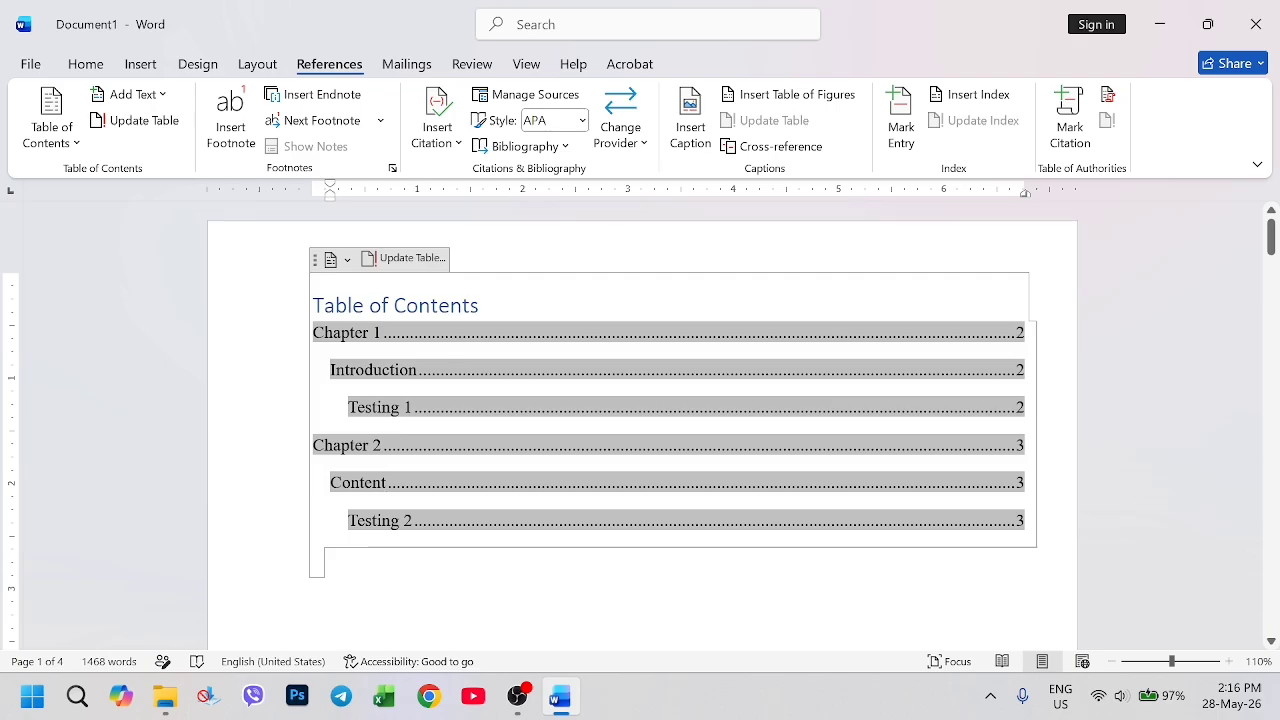
Apply the Heading 1 style to the "Chapter 3" line on the last page.
scroll(640, 425, down, 5)
scroll(640, 425, down, 15)
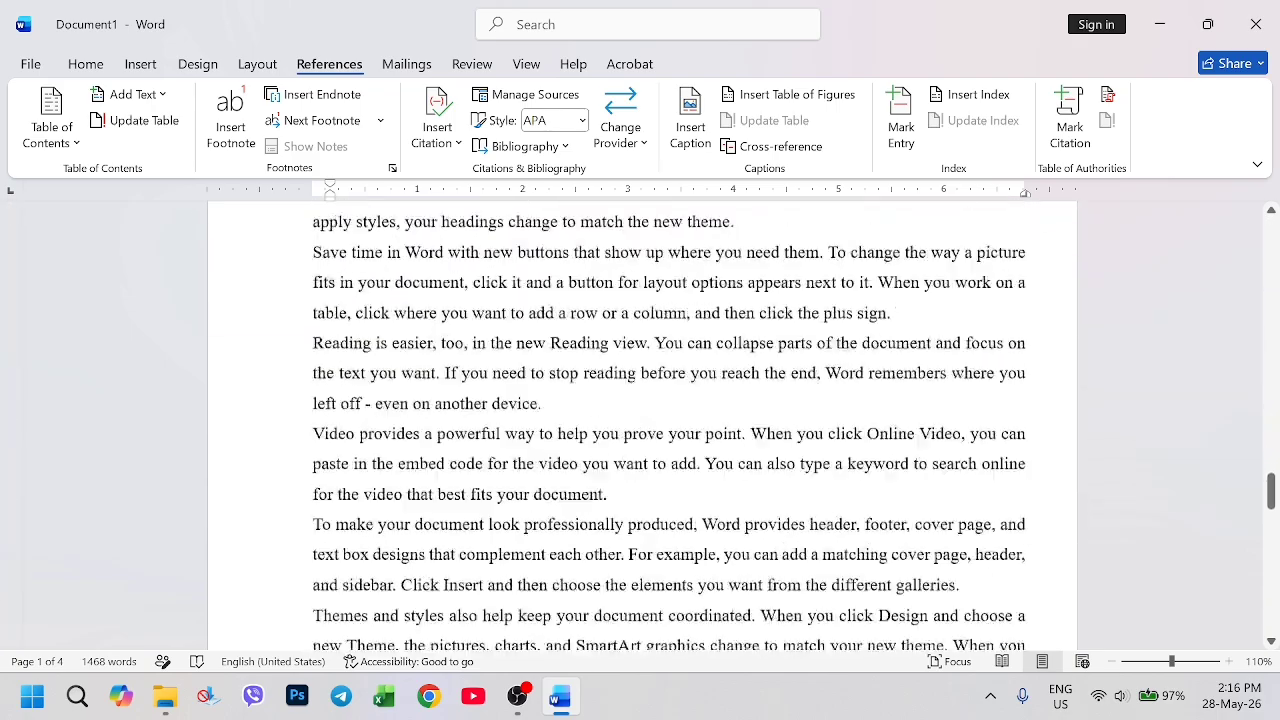
scroll(640, 425, up, 8)
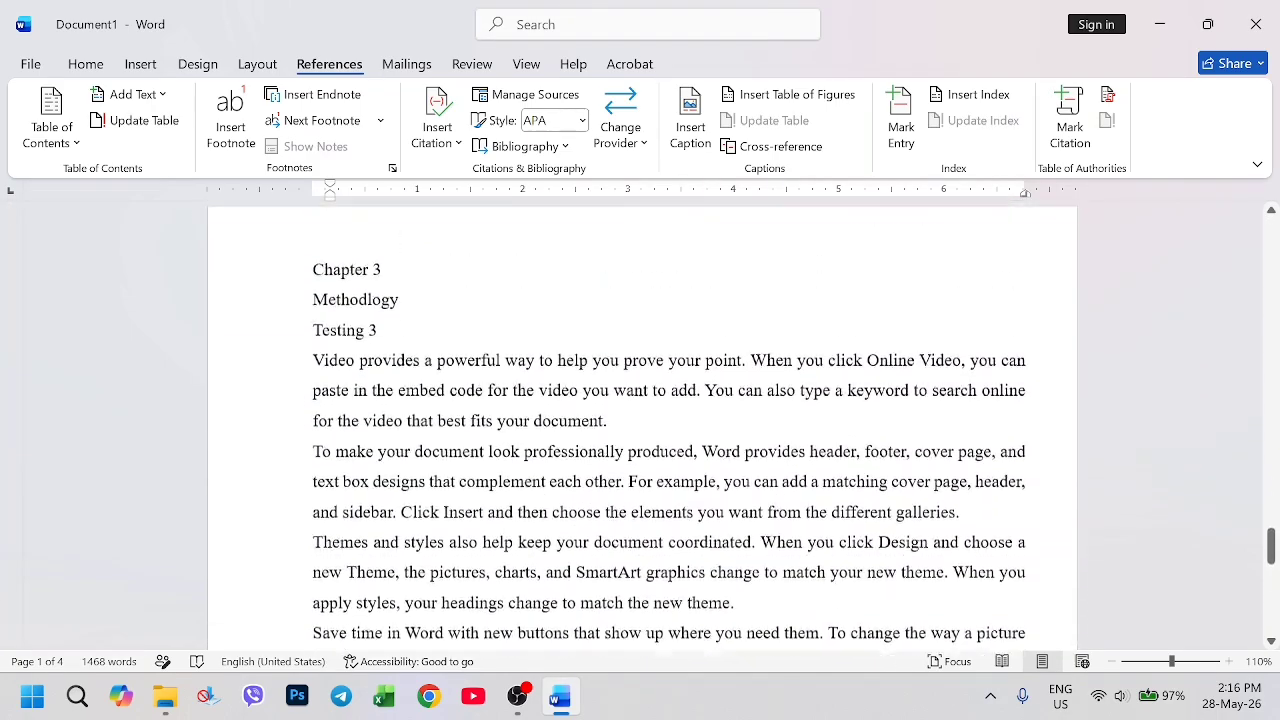
click(382, 342)
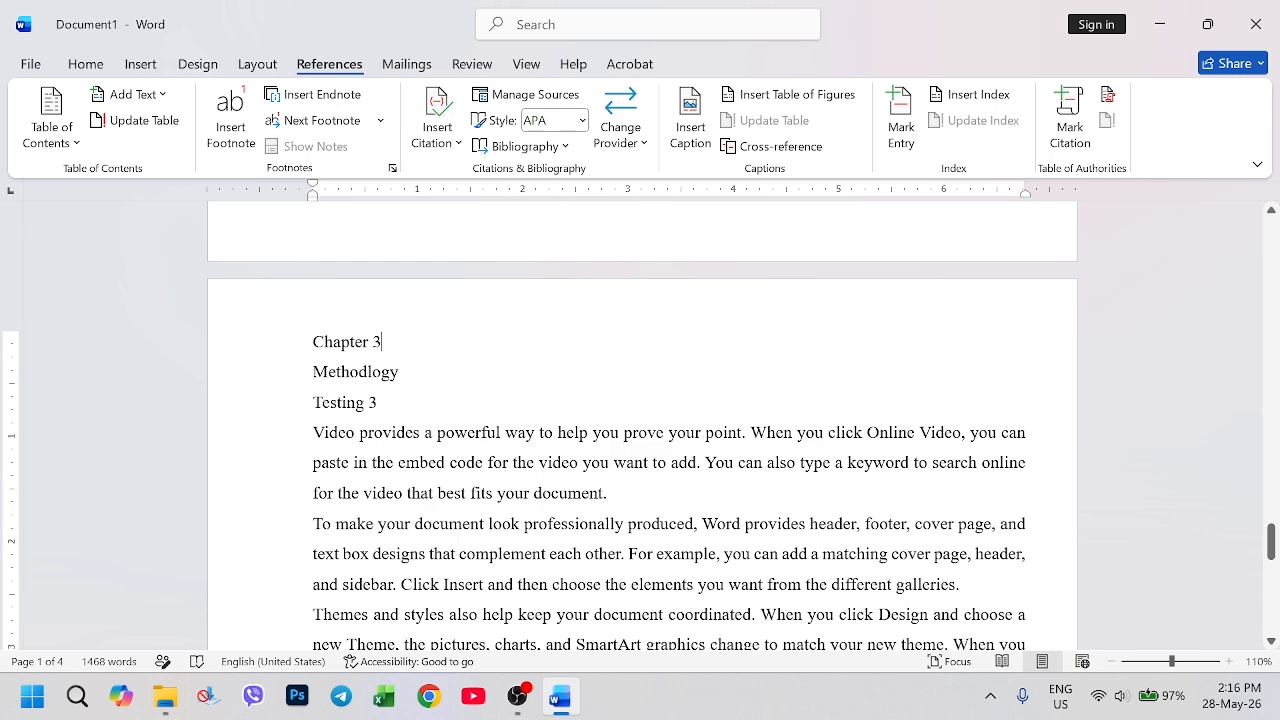
drag(388, 342, 312, 342)
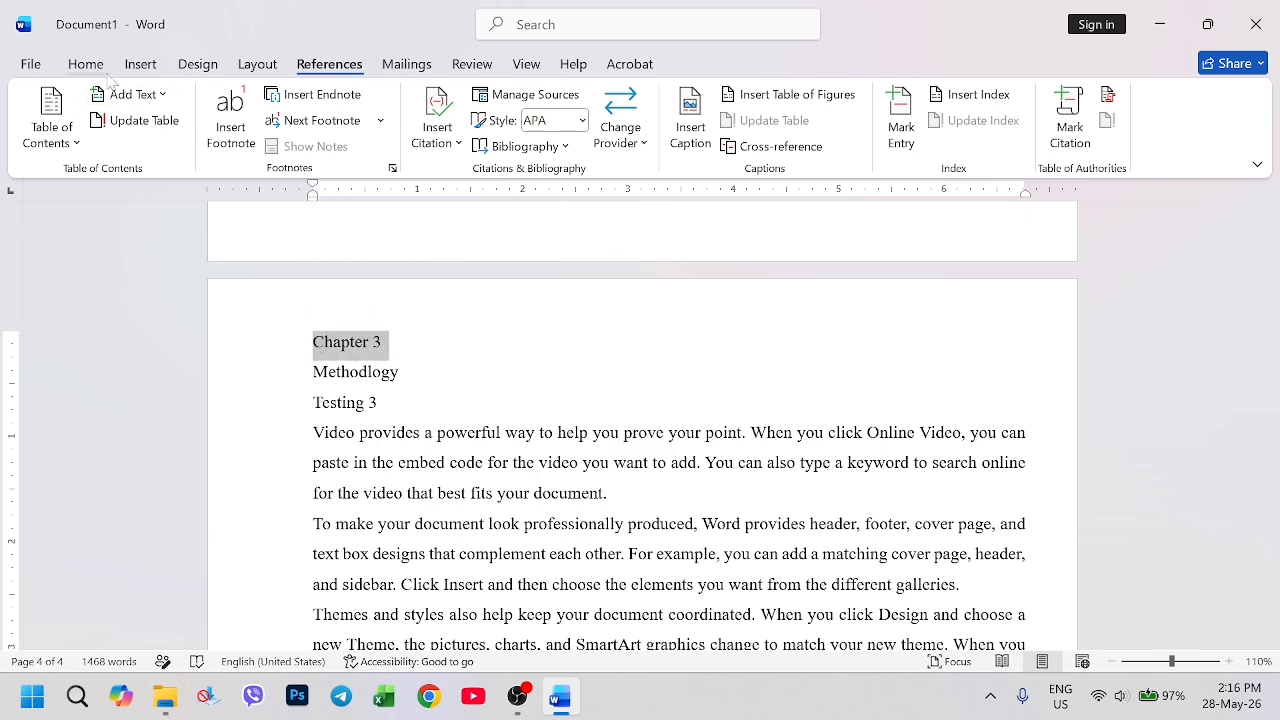
click(101, 60)
click(800, 119)
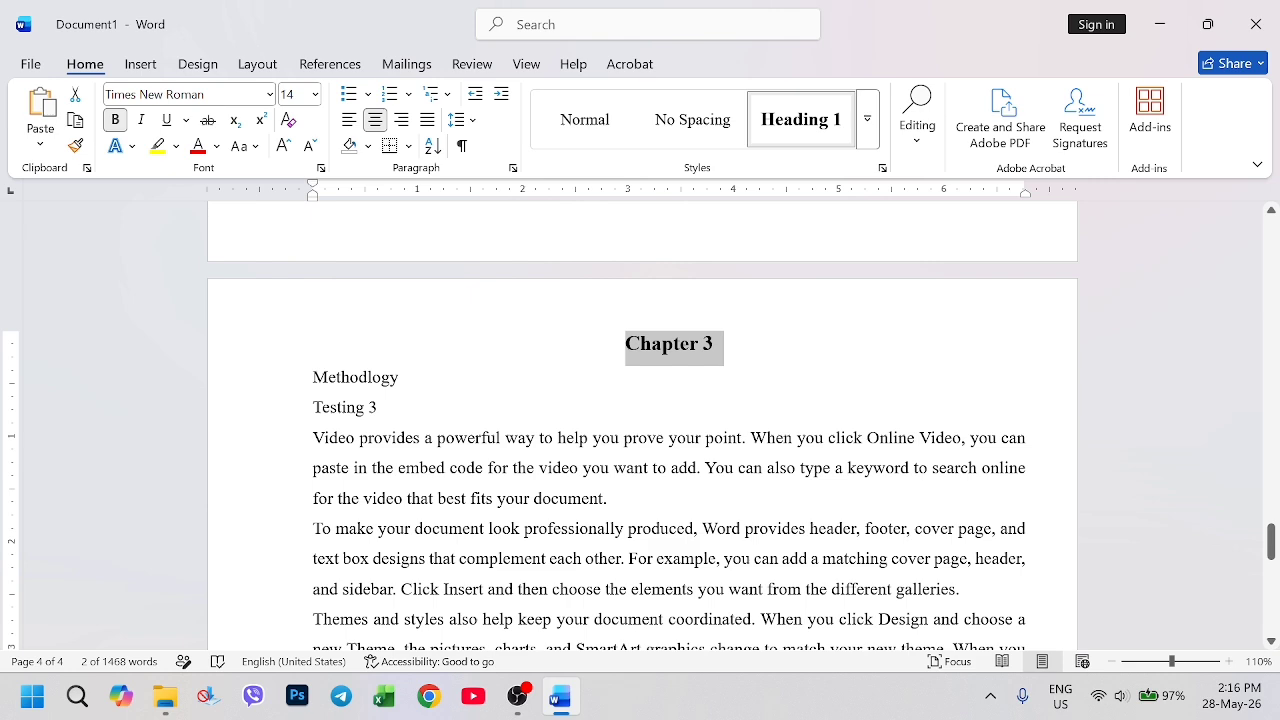
Try to apply the Heading 2 style to the "Chapter 3" and "Methodlogy" lines together, and undo the change.
ctrl+drag(402, 378, 312, 378)
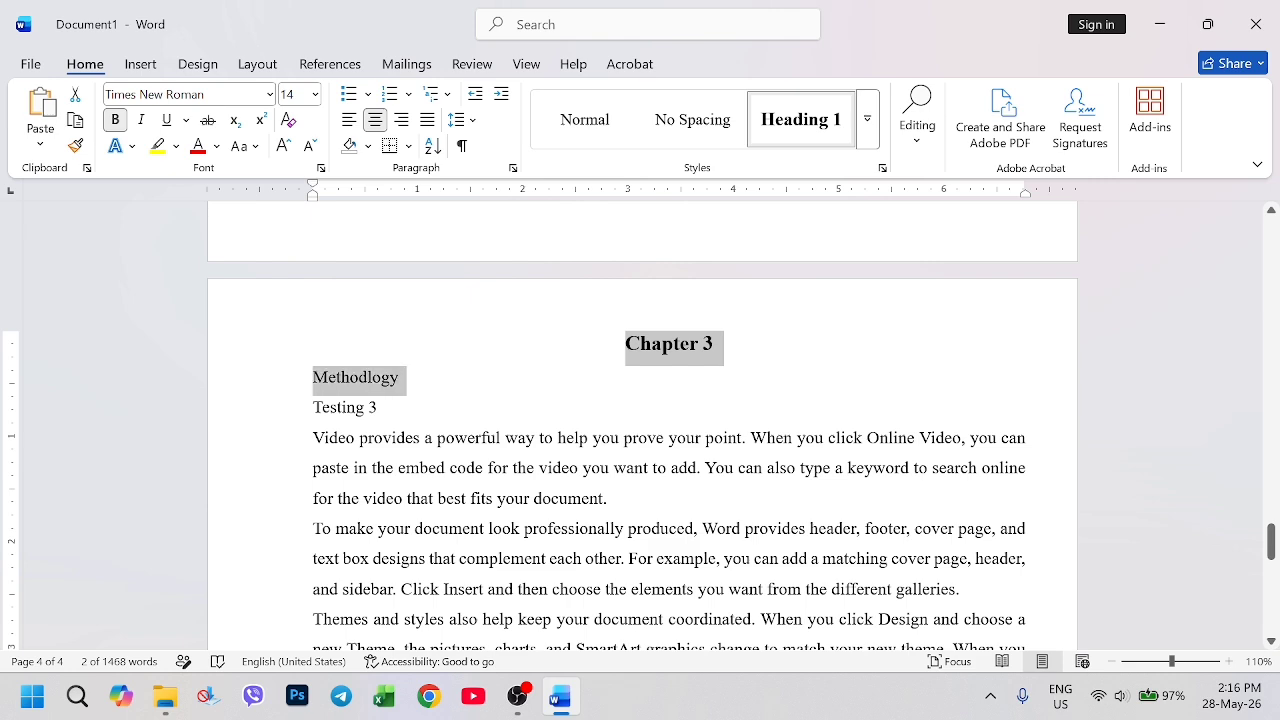
click(868, 126)
click(909, 117)
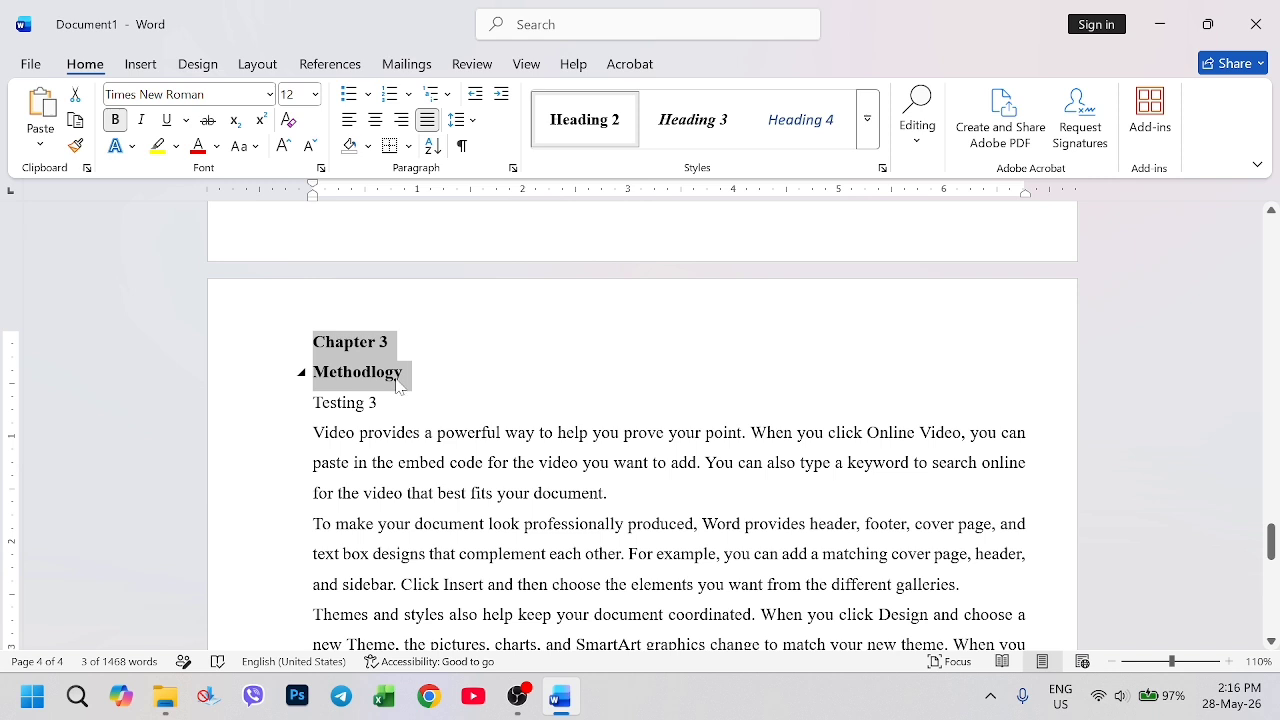
key(ctrl+z)
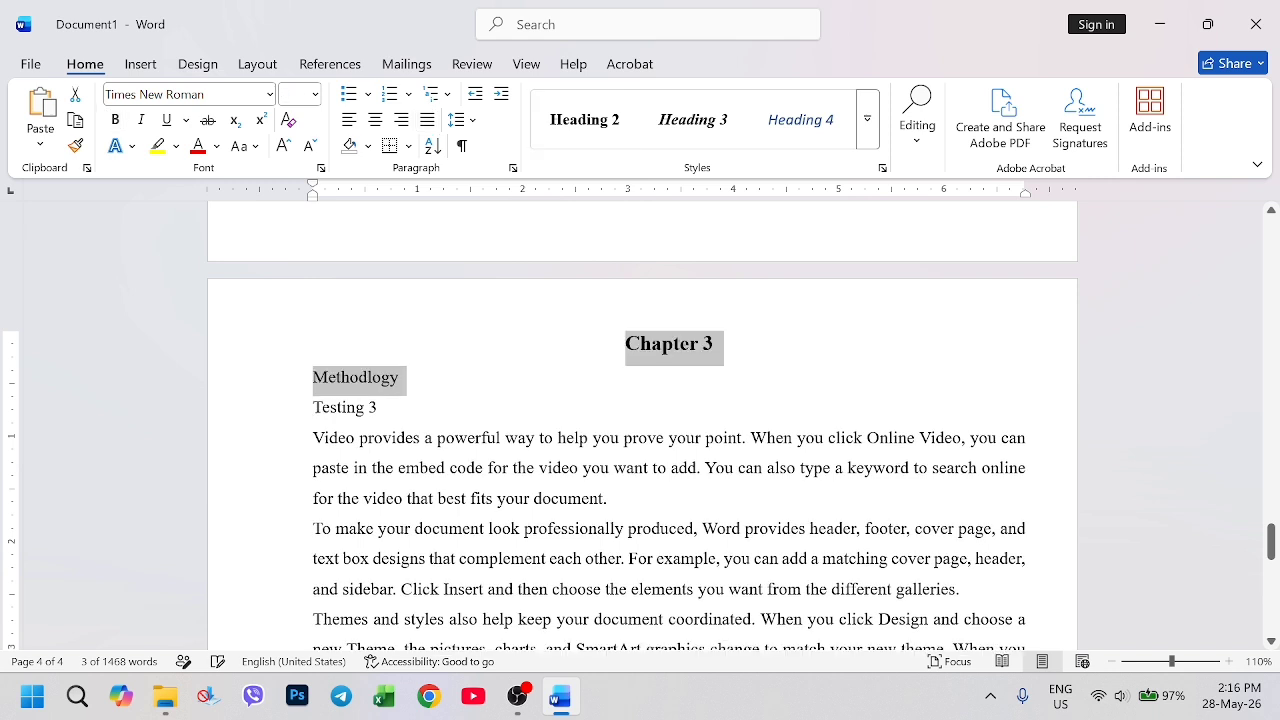
Apply the Heading 2 style to the "Methodlogy" line alone and the Heading 3 style to the "Testing 3" line.
drag(406, 381, 305, 381)
click(409, 380)
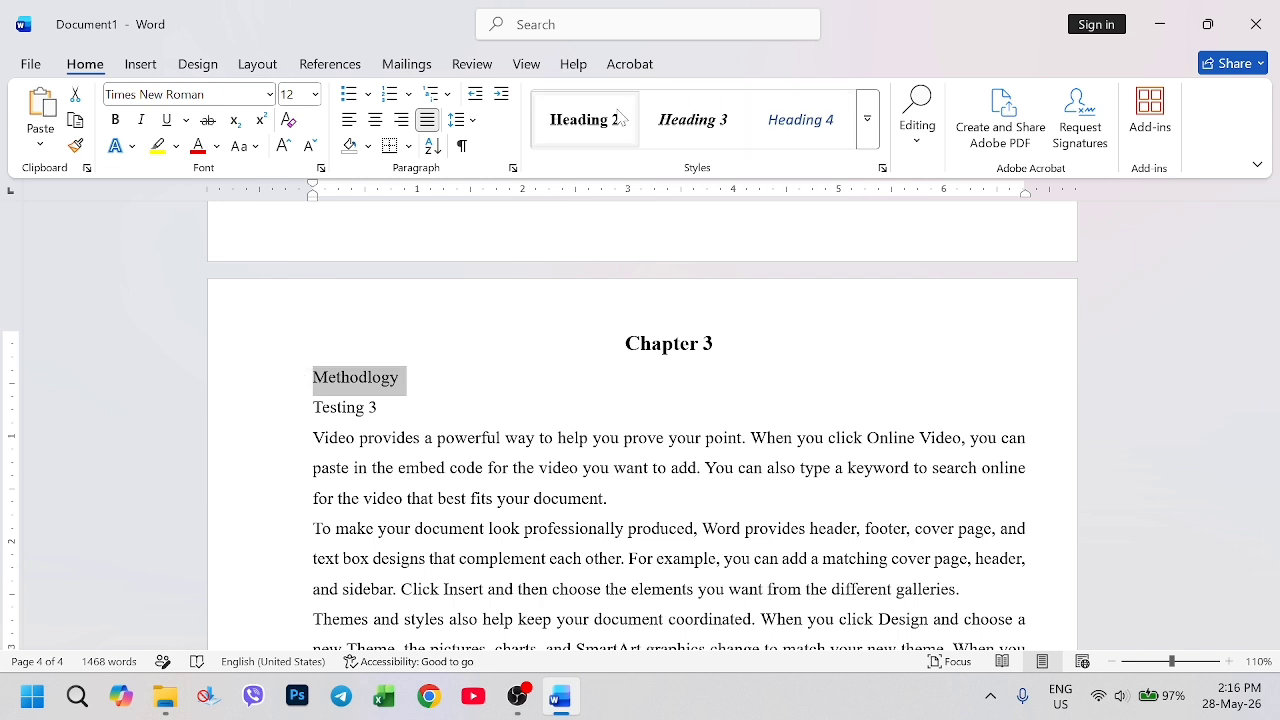
click(588, 122)
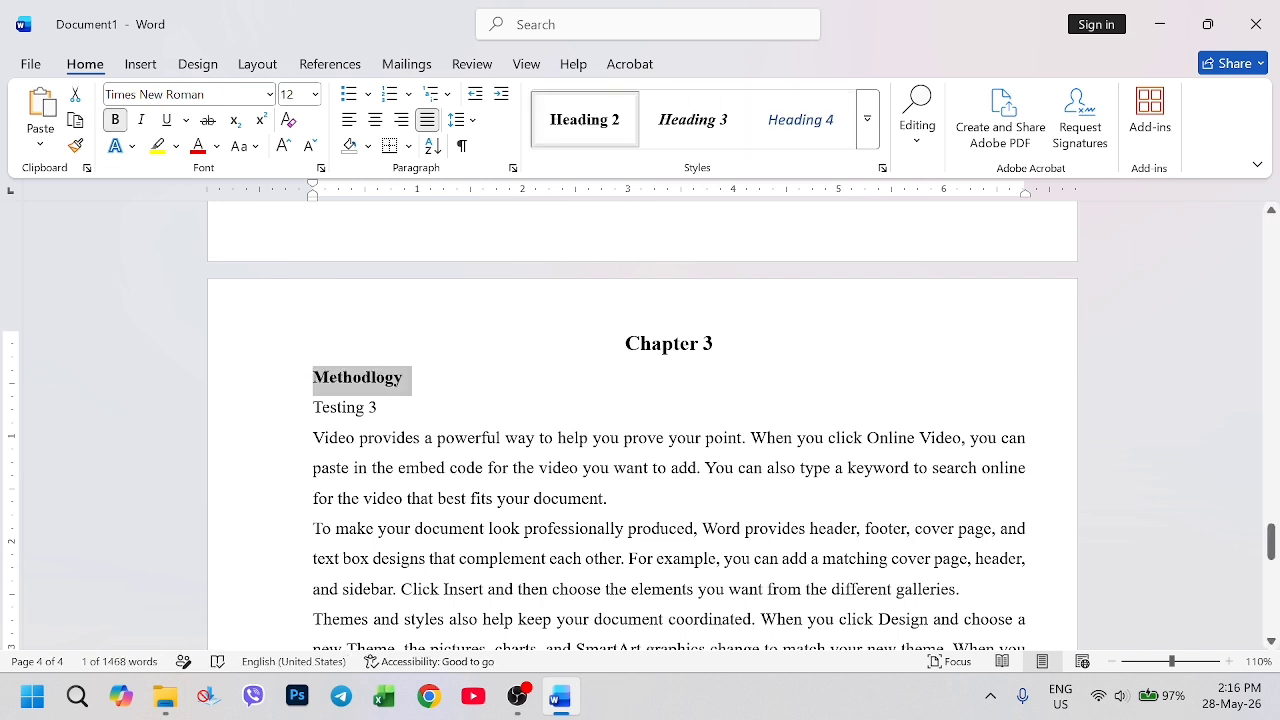
click(379, 408)
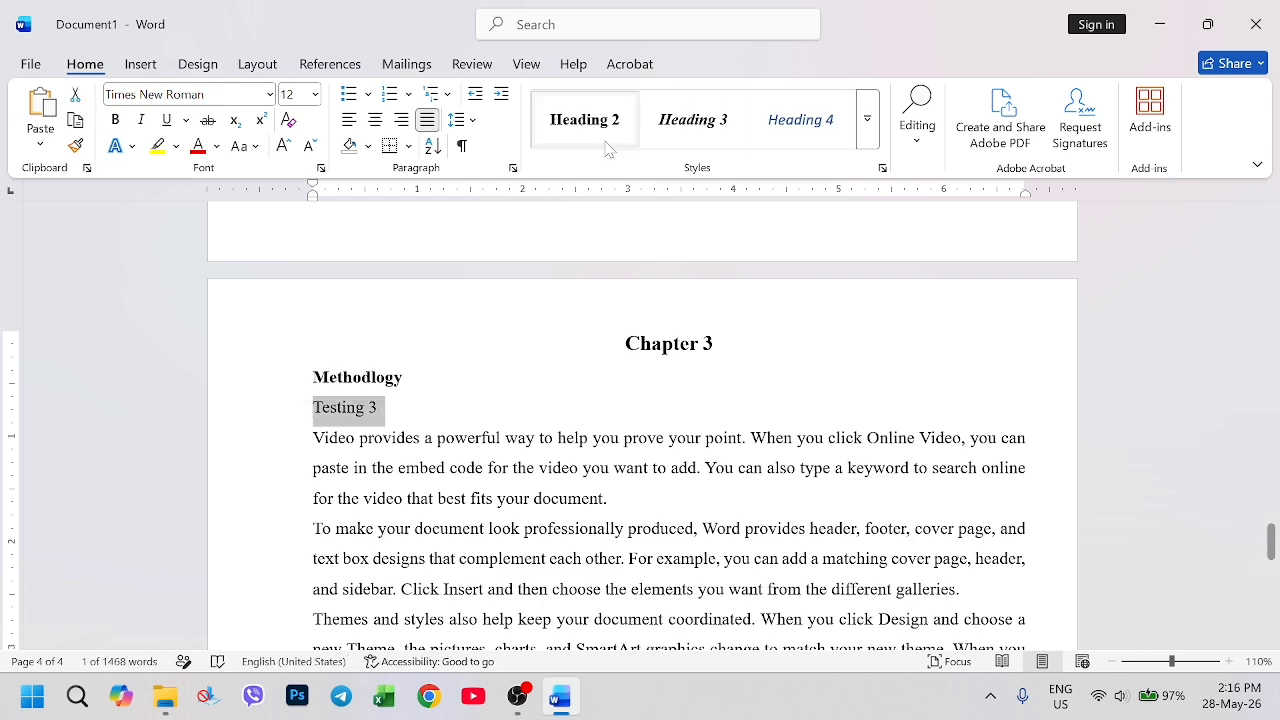
click(690, 140)
Update the entire table of contents on the first page so it includes the Chapter 3 headings.
scroll(603, 450, up, 20)
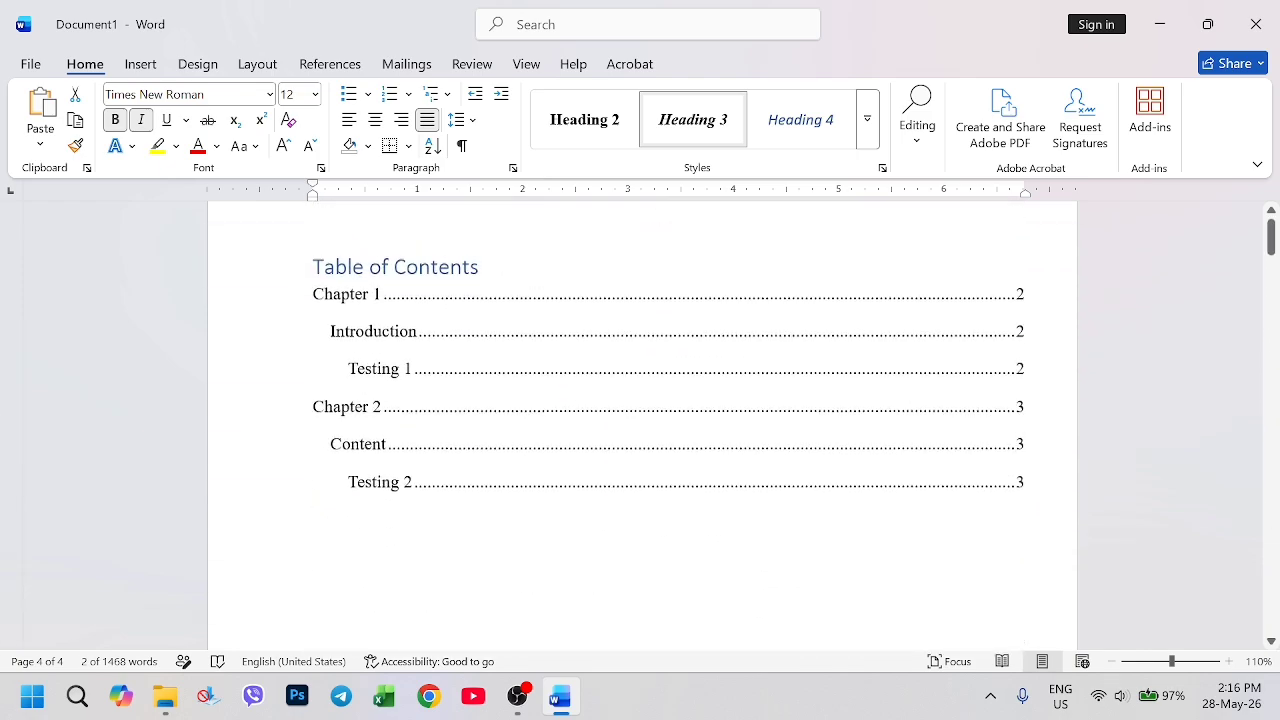
scroll(603, 450, up, 2)
click(603, 448)
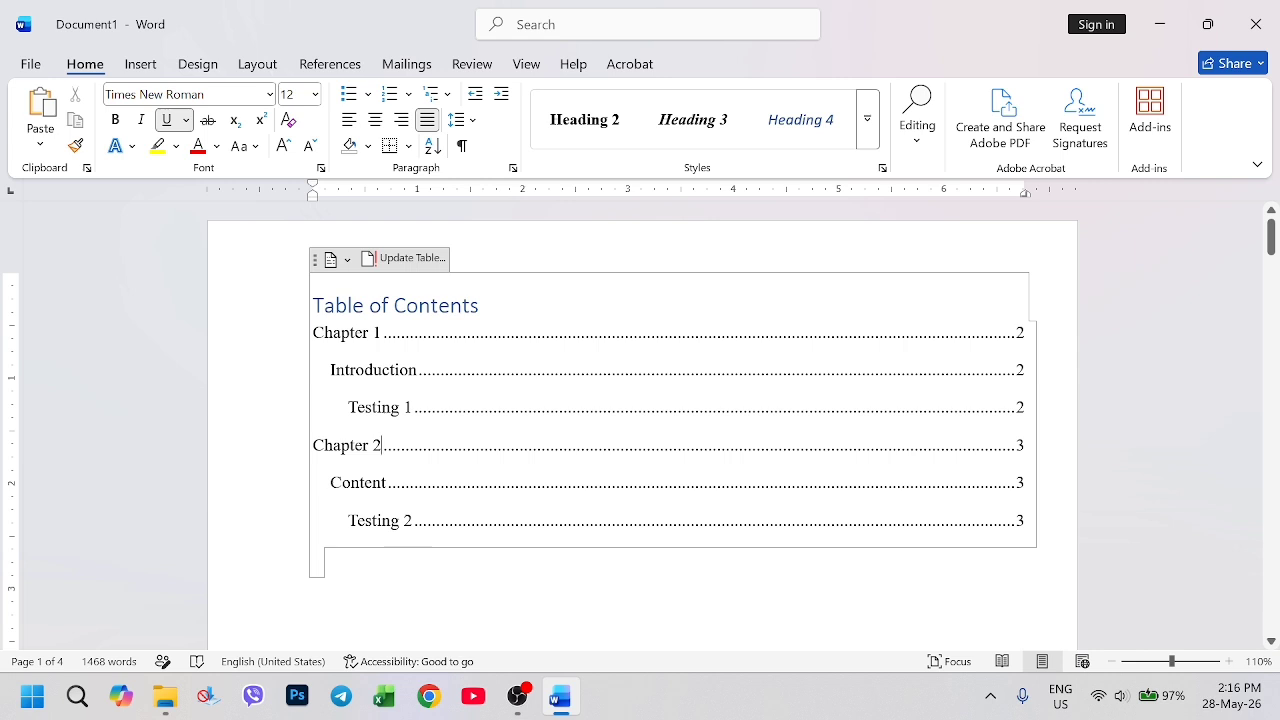
click(402, 268)
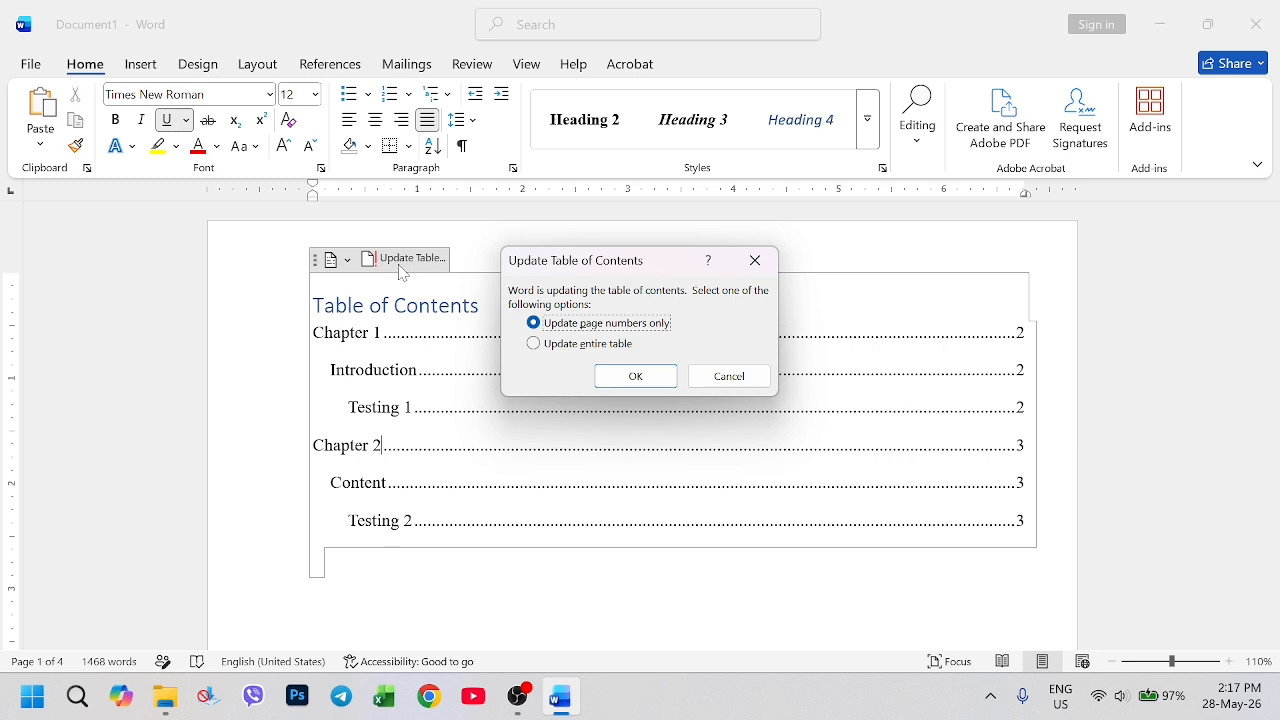
click(581, 350)
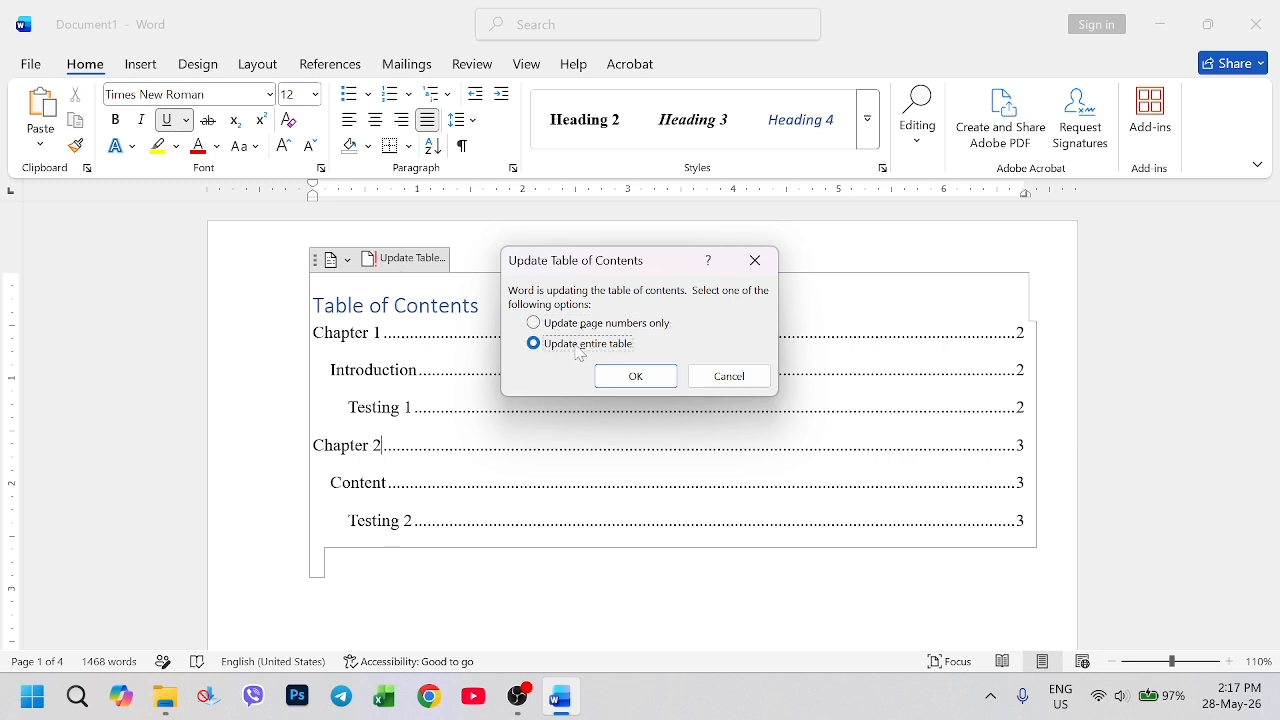
click(655, 382)
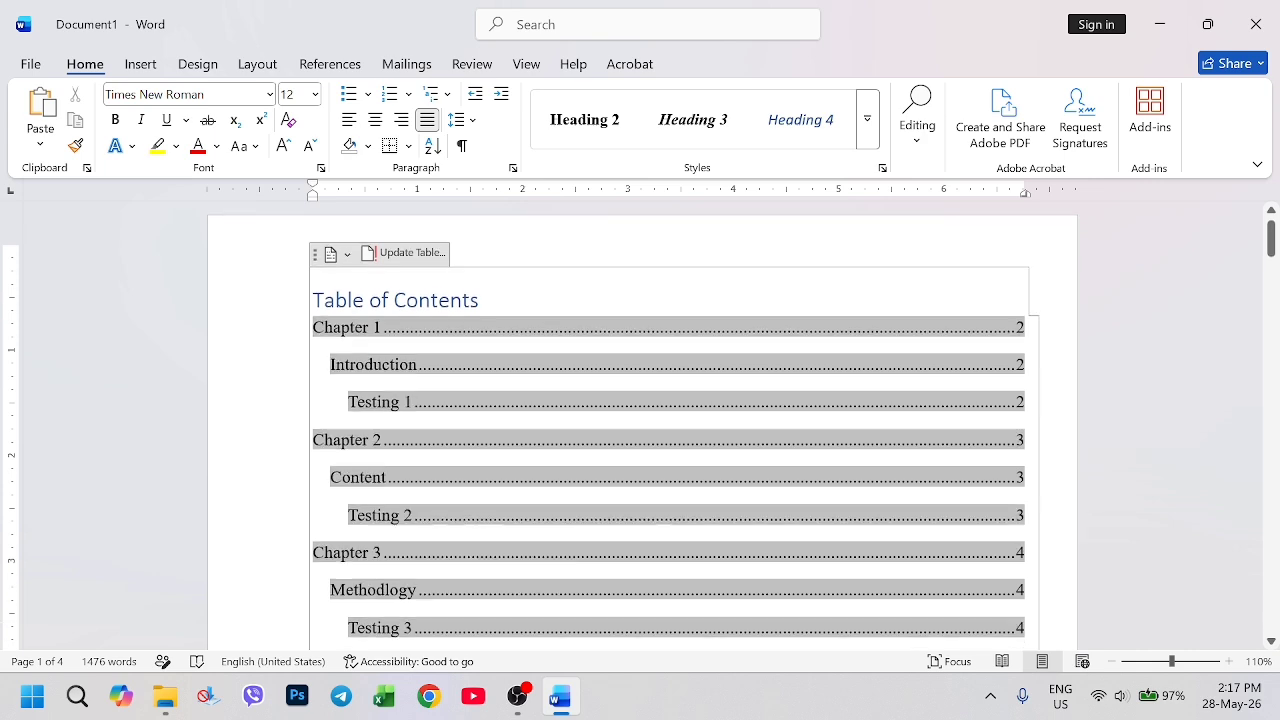
scroll(560, 480, down, 3)
click(560, 521)
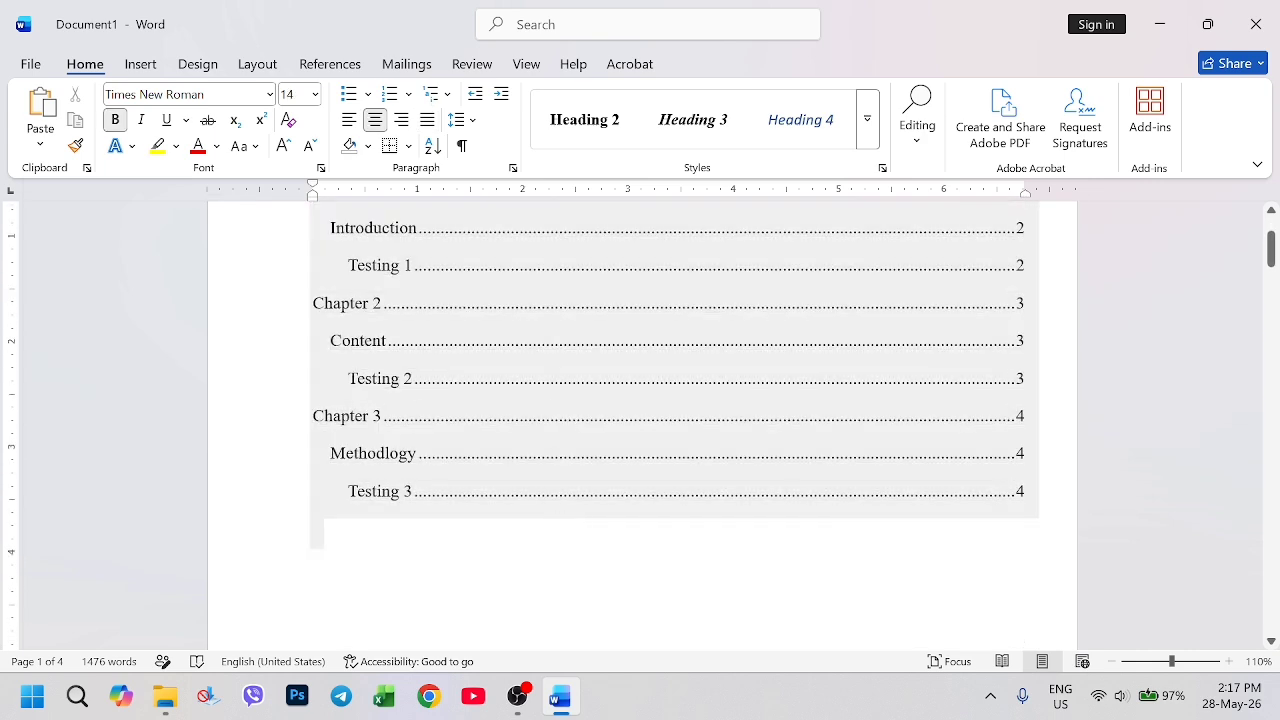
Examine the font, font size and line spacing options for the whole table of contents and its title.
scroll(405, 405, up, 2)
scroll(639, 412, up, 1)
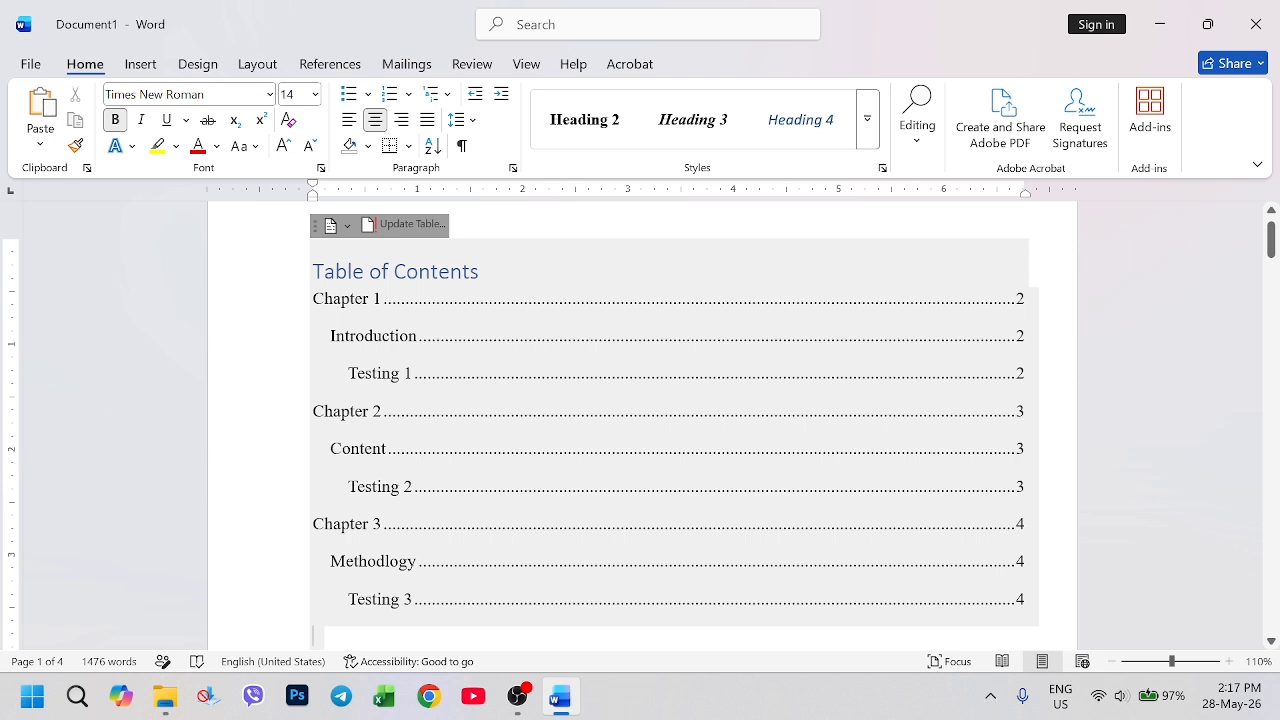
scroll(640, 430, up, 1)
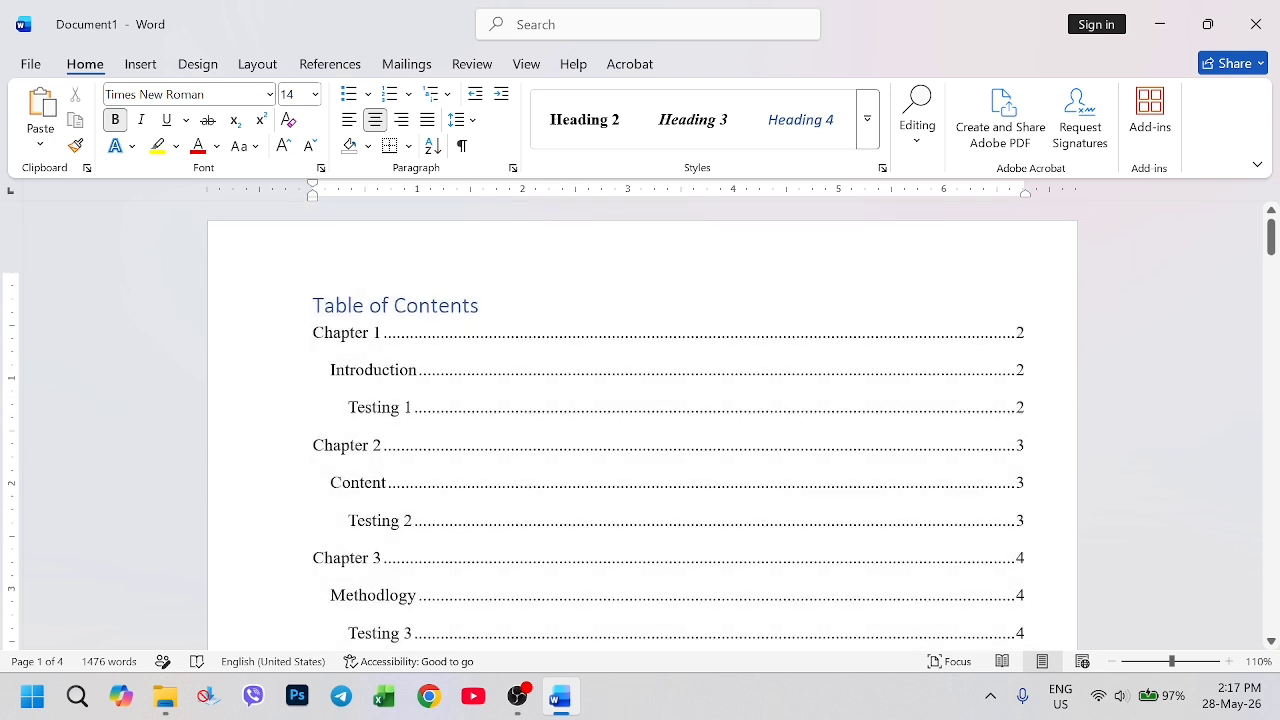
click(334, 332)
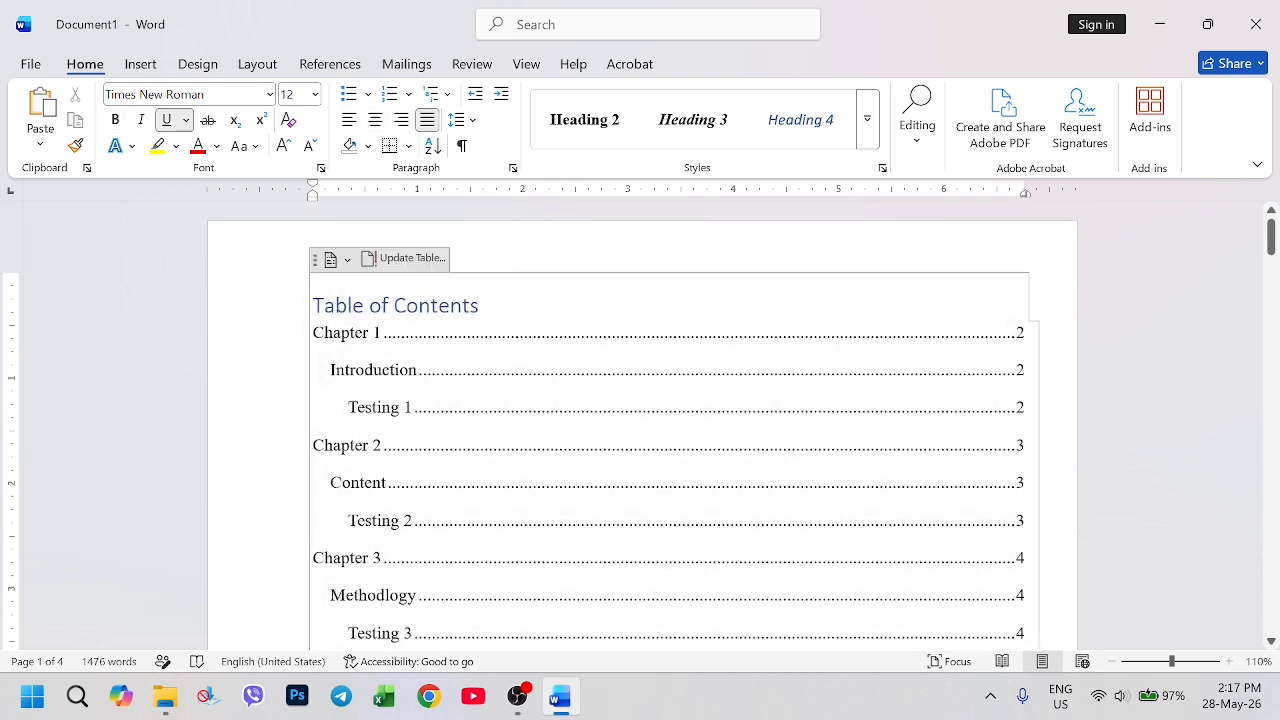
click(316, 264)
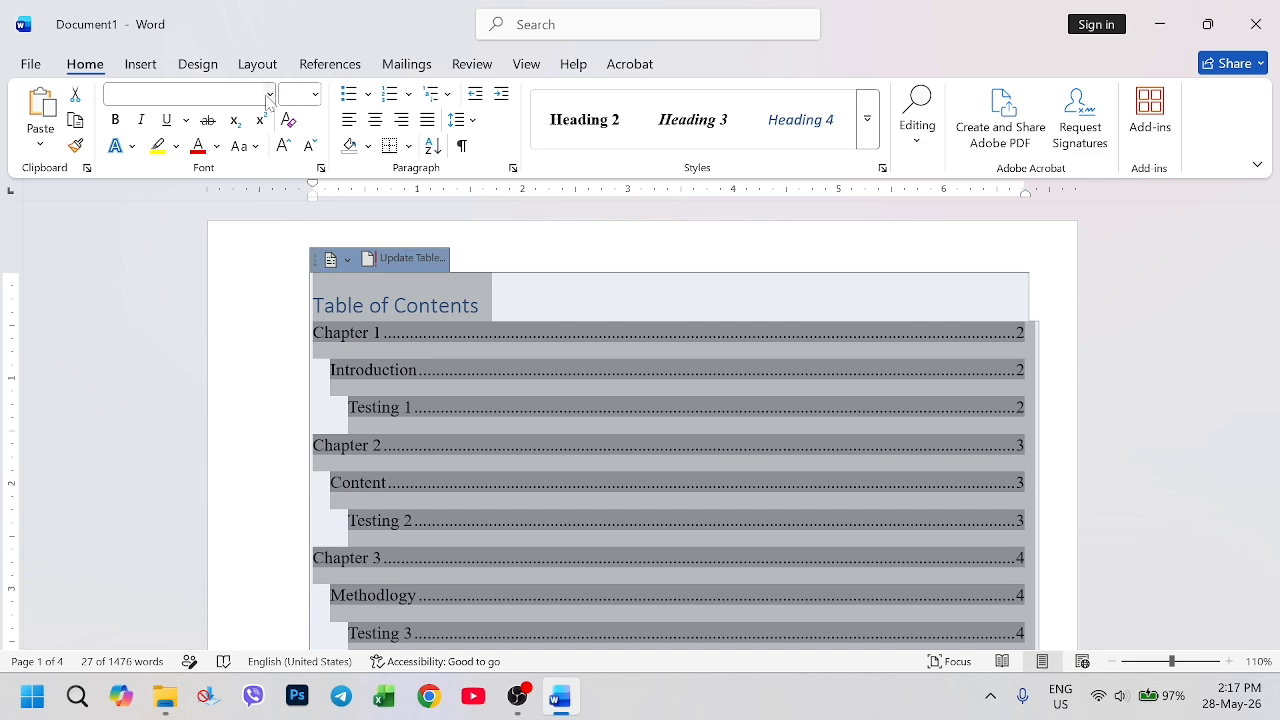
click(269, 95)
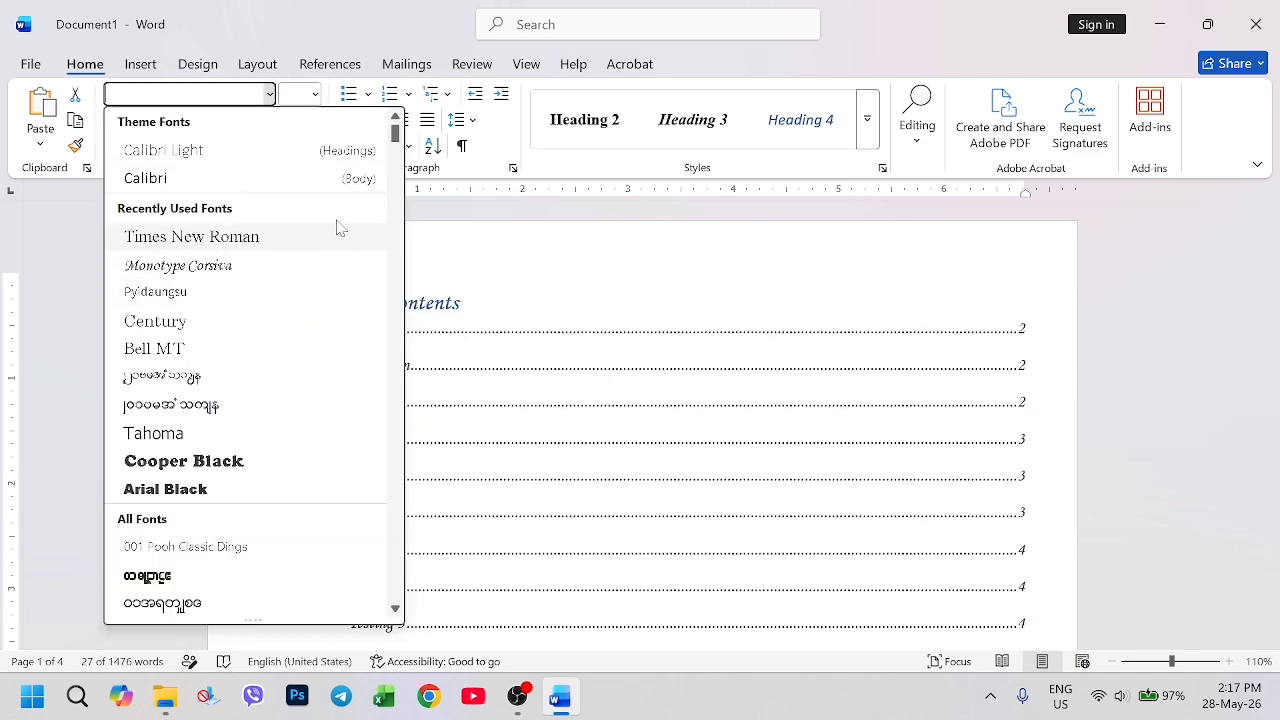
click(318, 94)
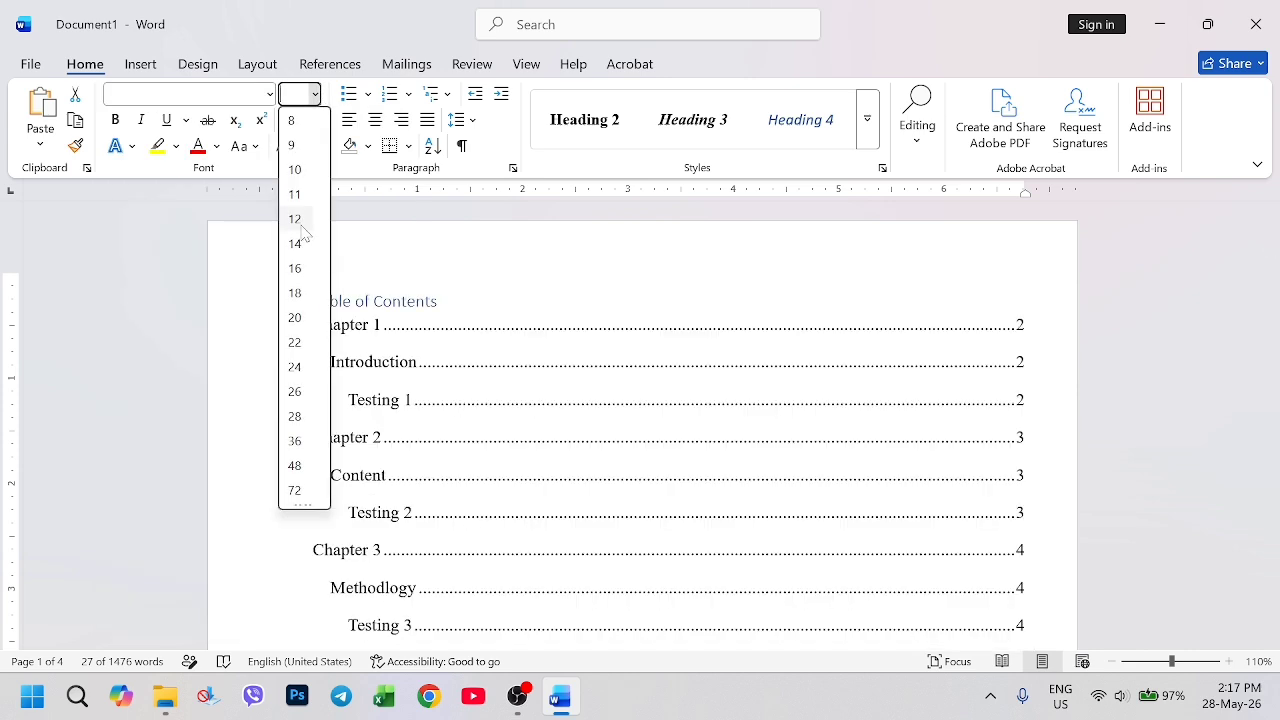
click(477, 121)
click(477, 122)
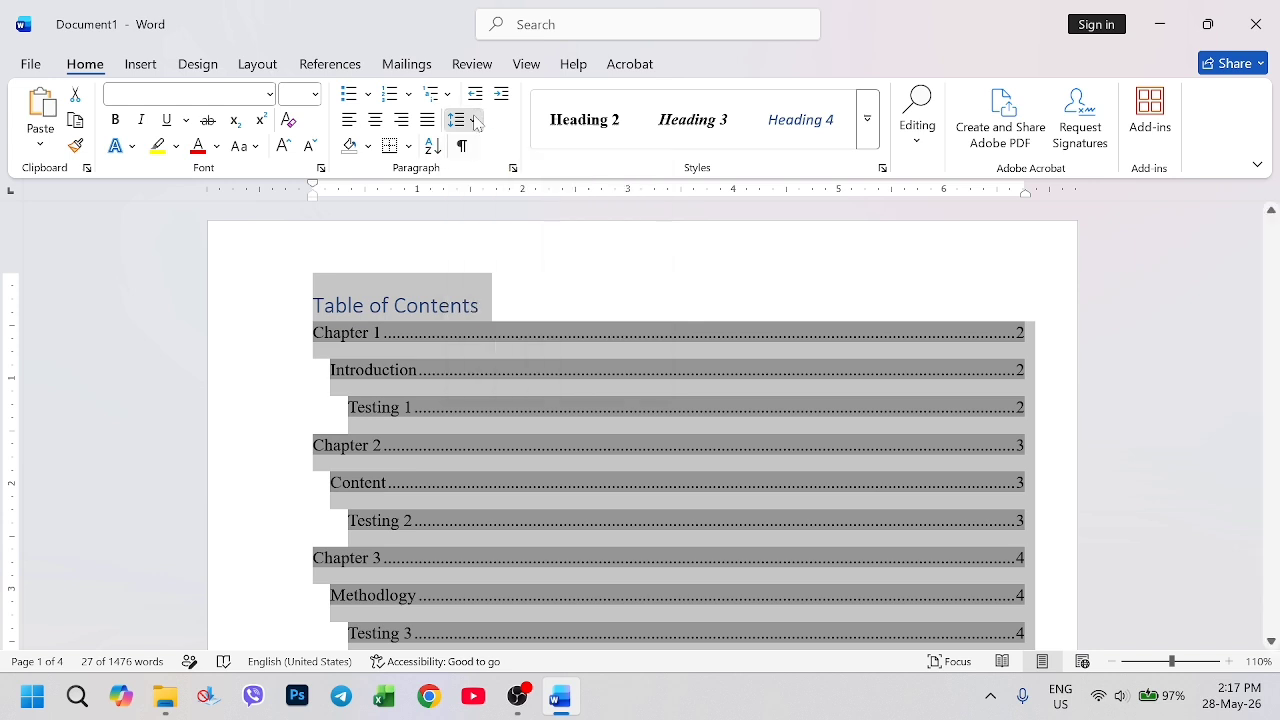
click(496, 338)
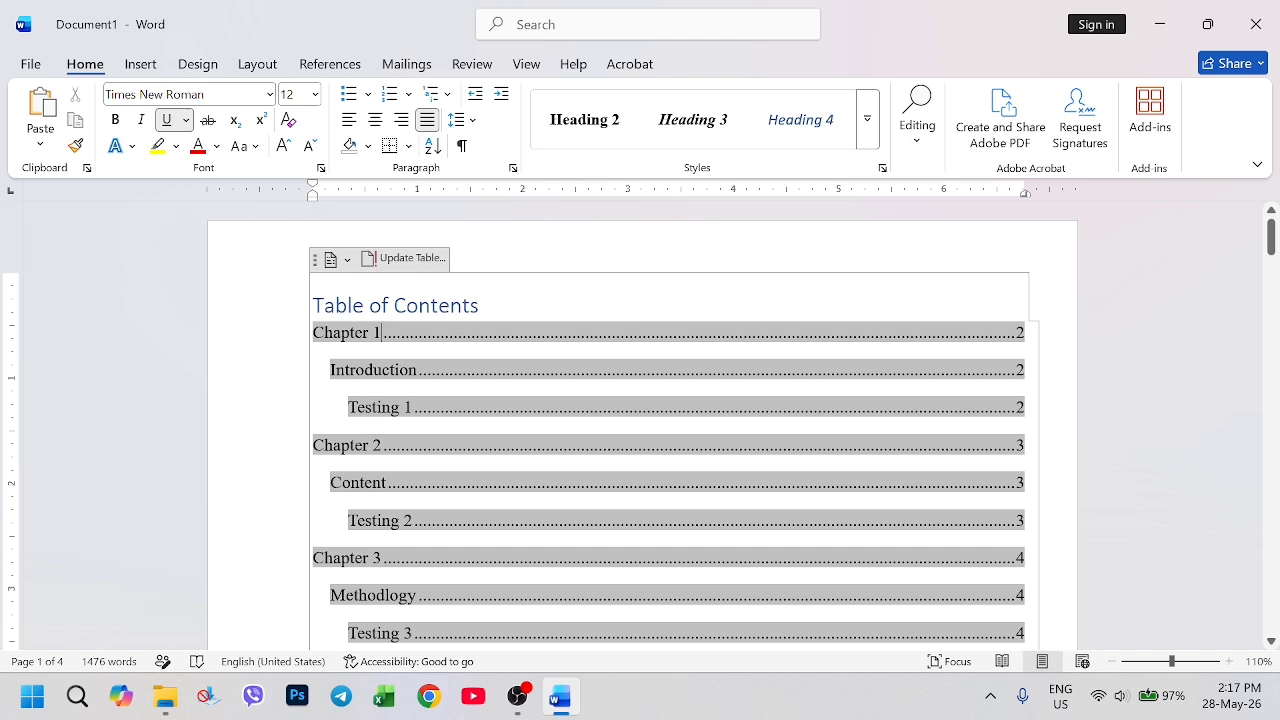
drag(490, 305, 336, 305)
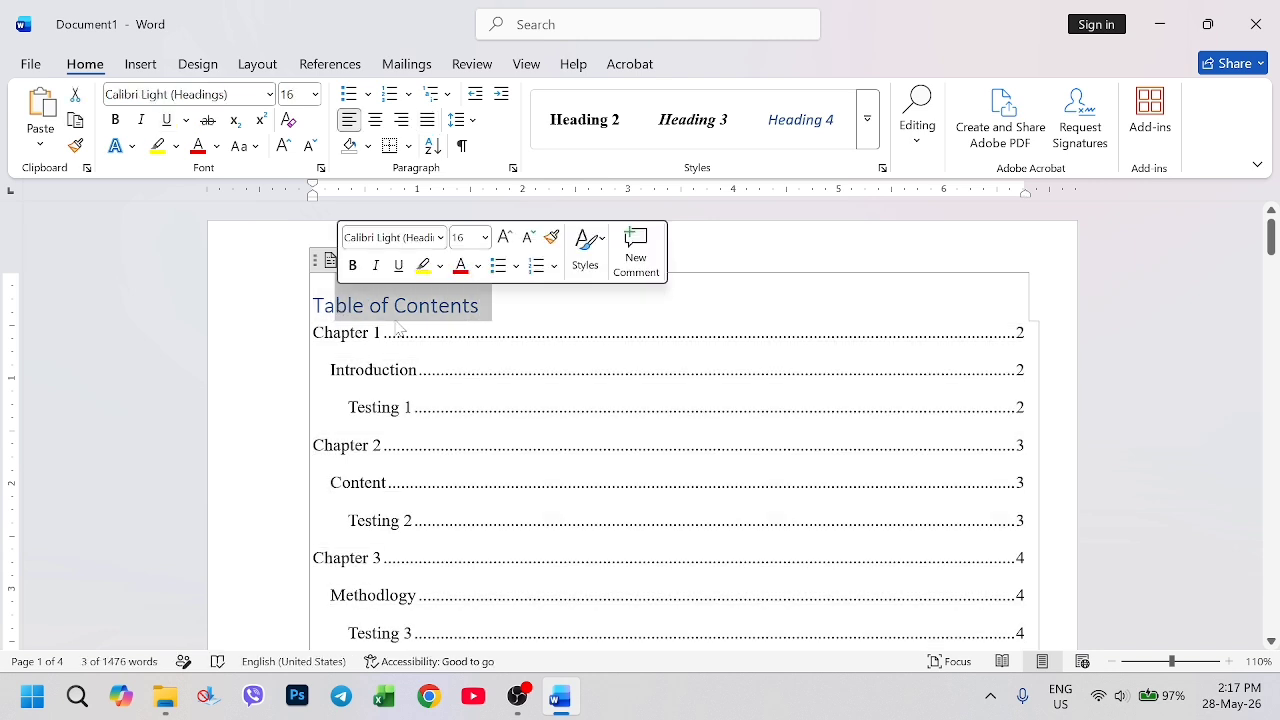
click(487, 325)
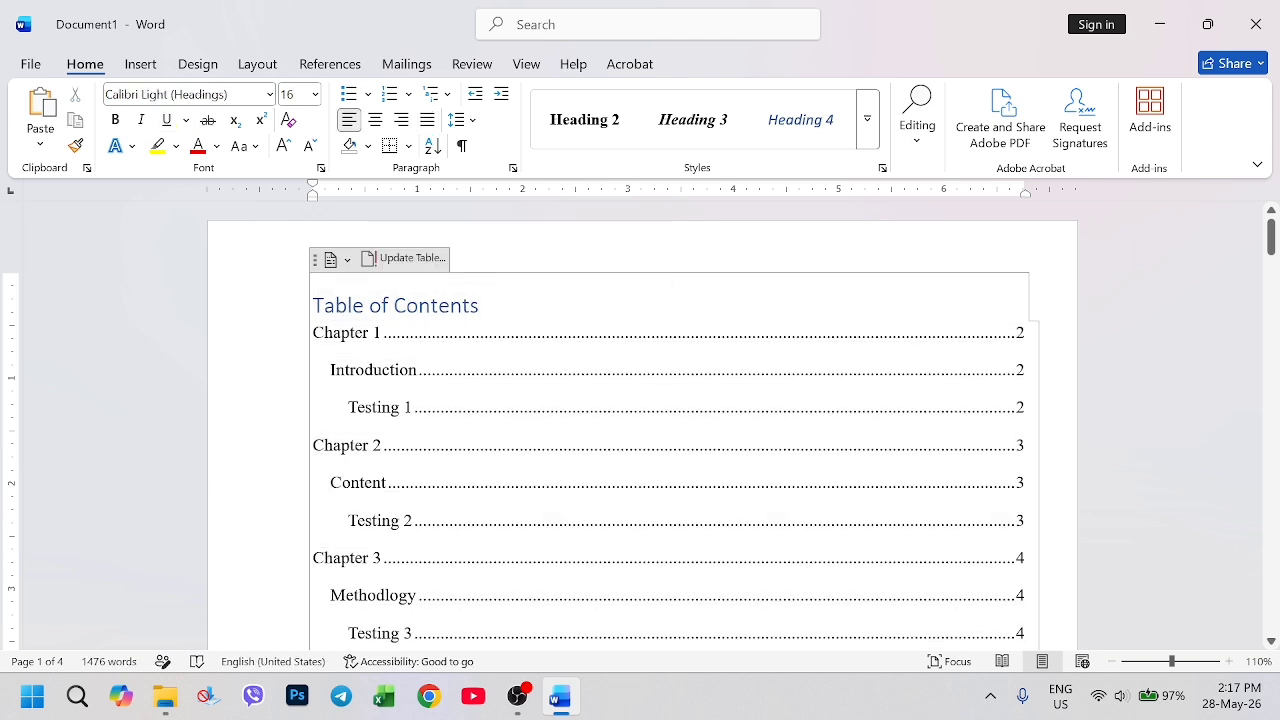
drag(485, 305, 316, 310)
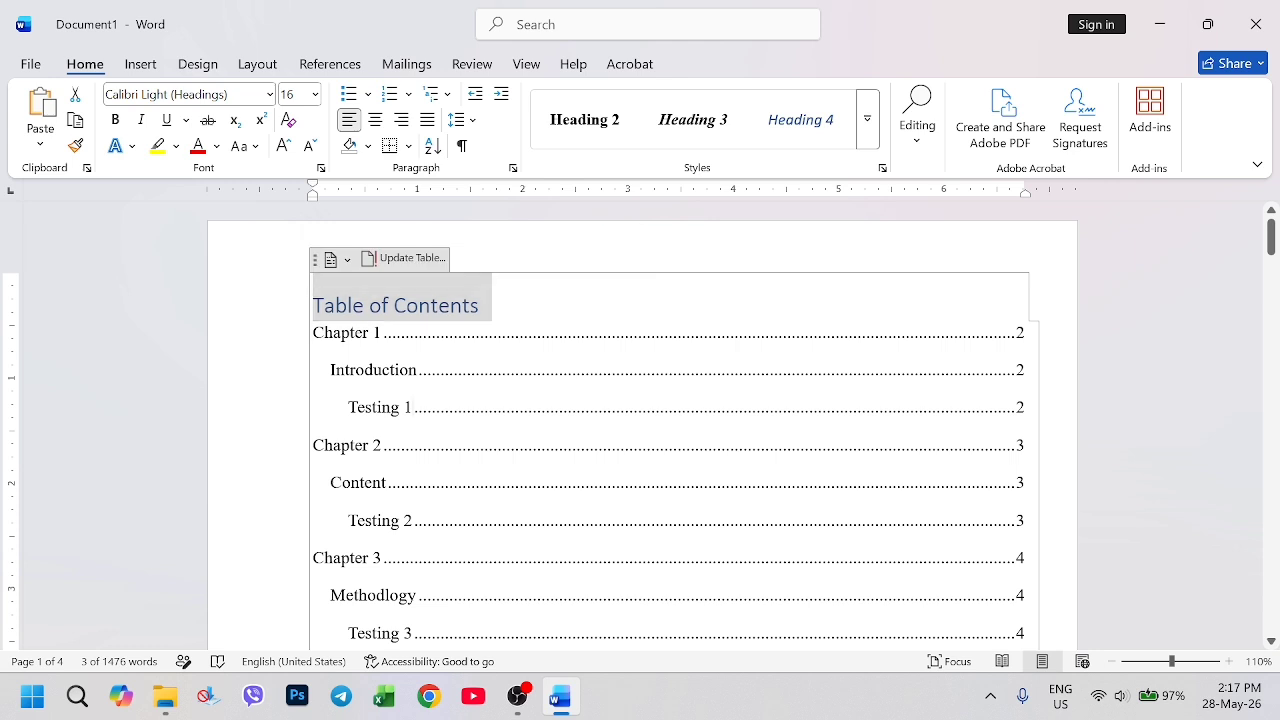
click(1018, 407)
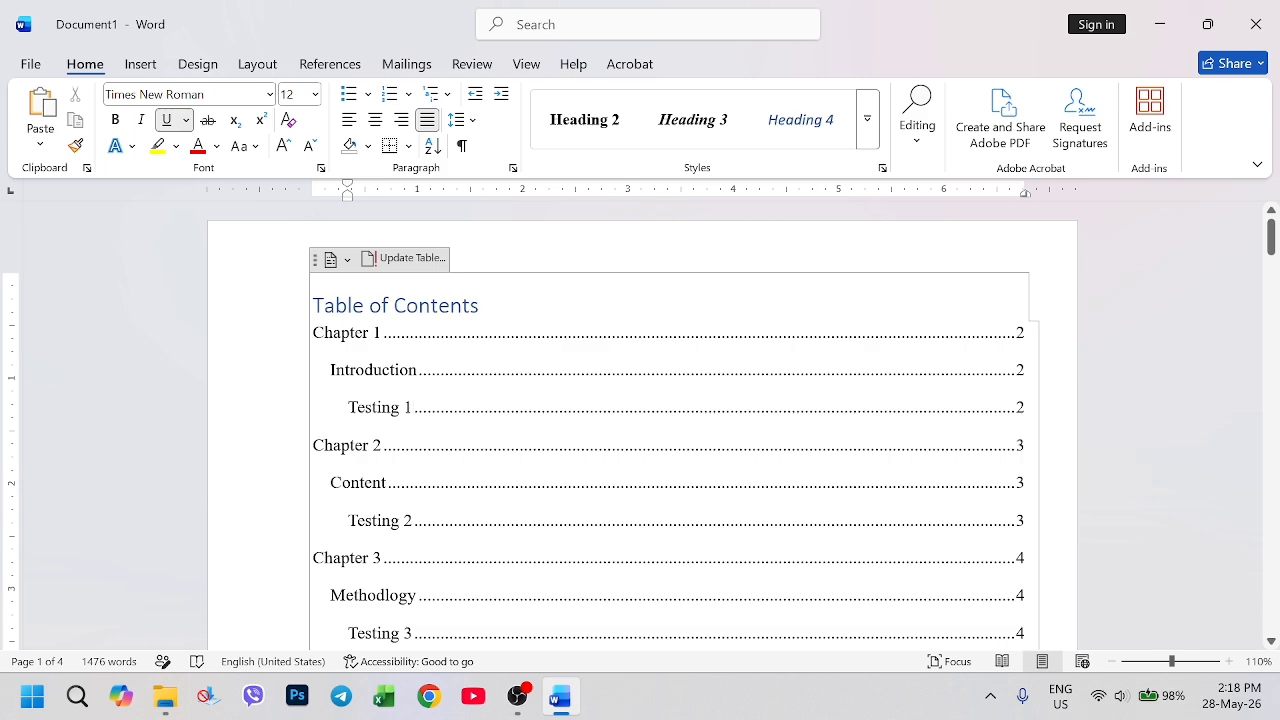
Insert page numbers at the bottom of the pages using the centred Plain Number 2 design.
scroll(413, 407, down, 8)
scroll(642, 425, down, 15)
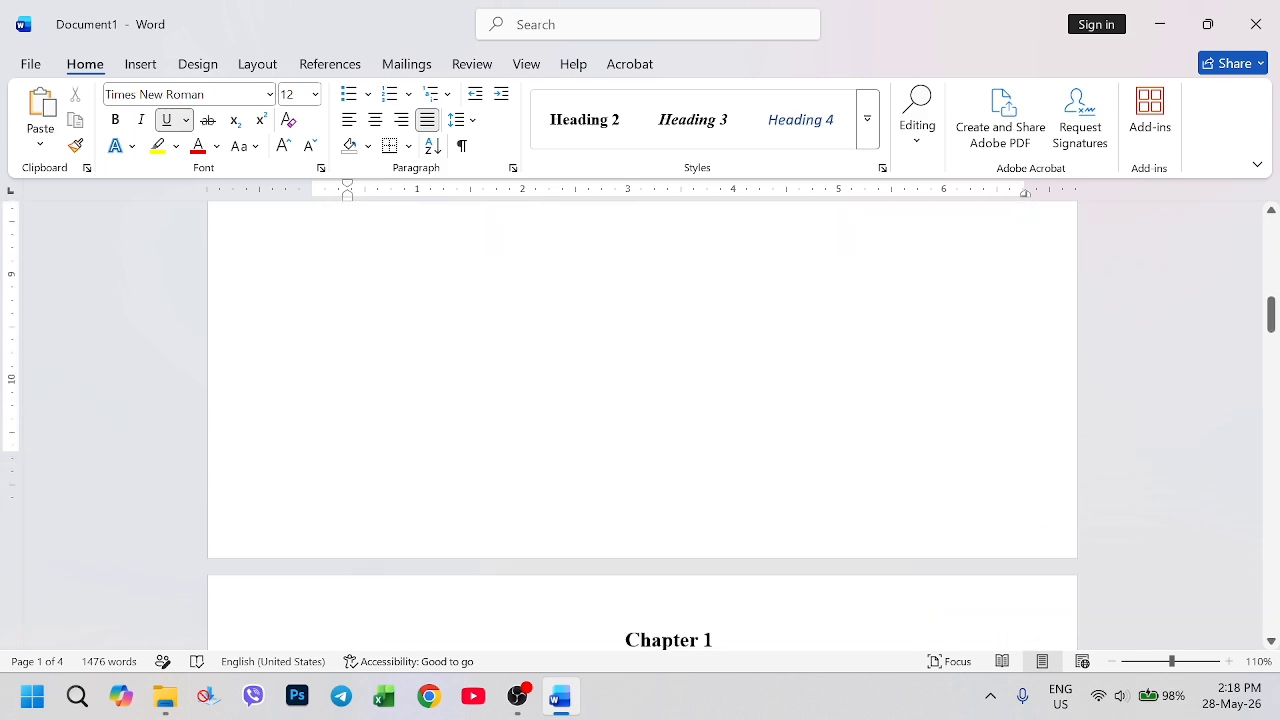
scroll(642, 425, down, 3)
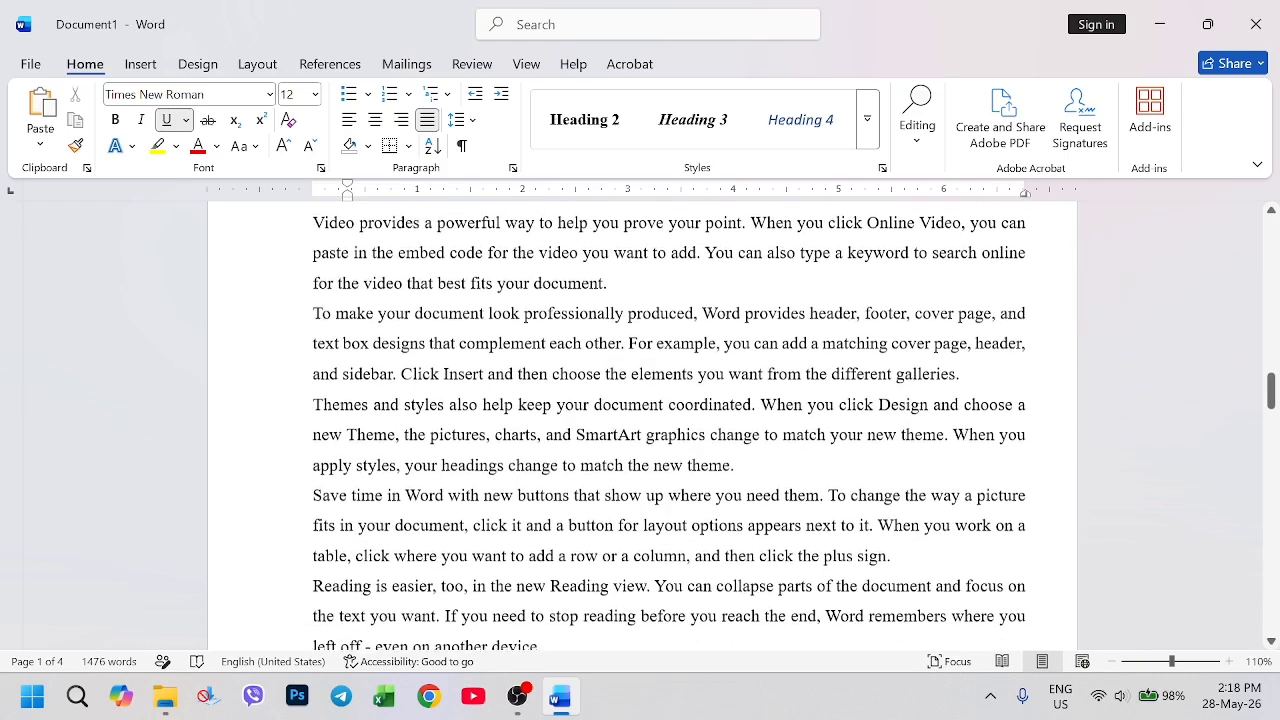
scroll(642, 425, up, 3)
scroll(642, 425, down, 5)
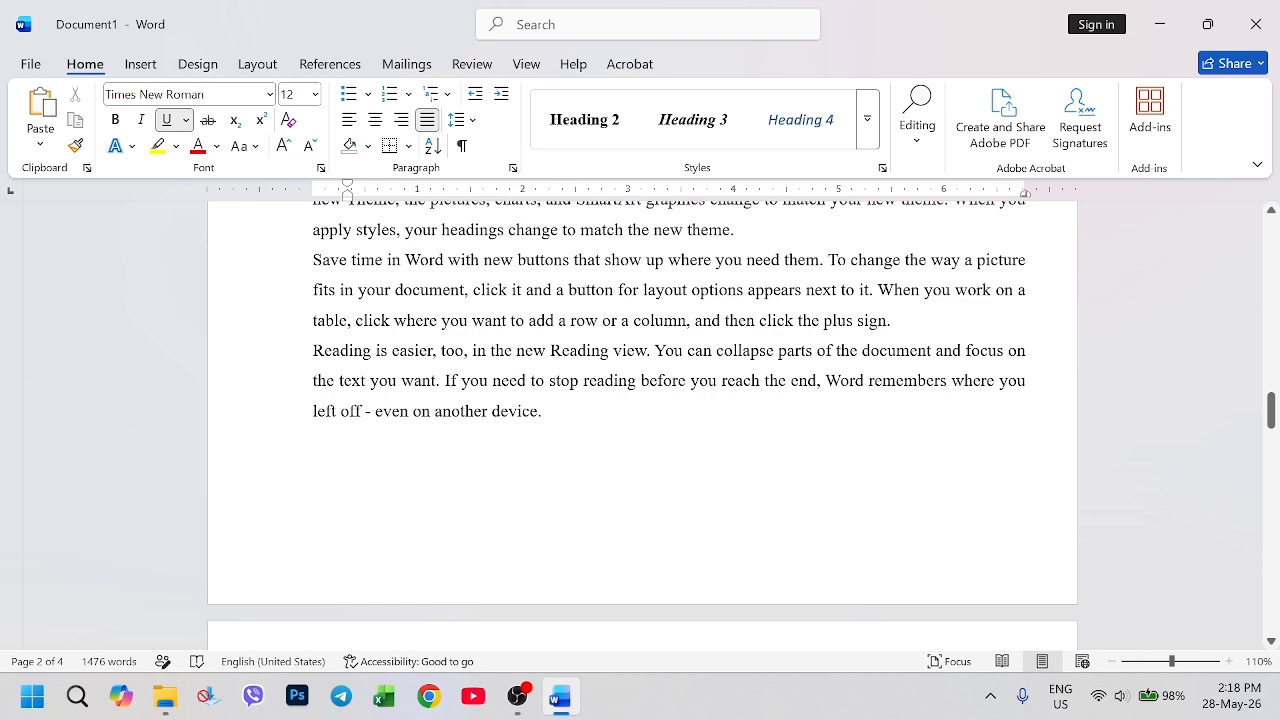
scroll(755, 526, up, 1)
scroll(755, 526, down, 2)
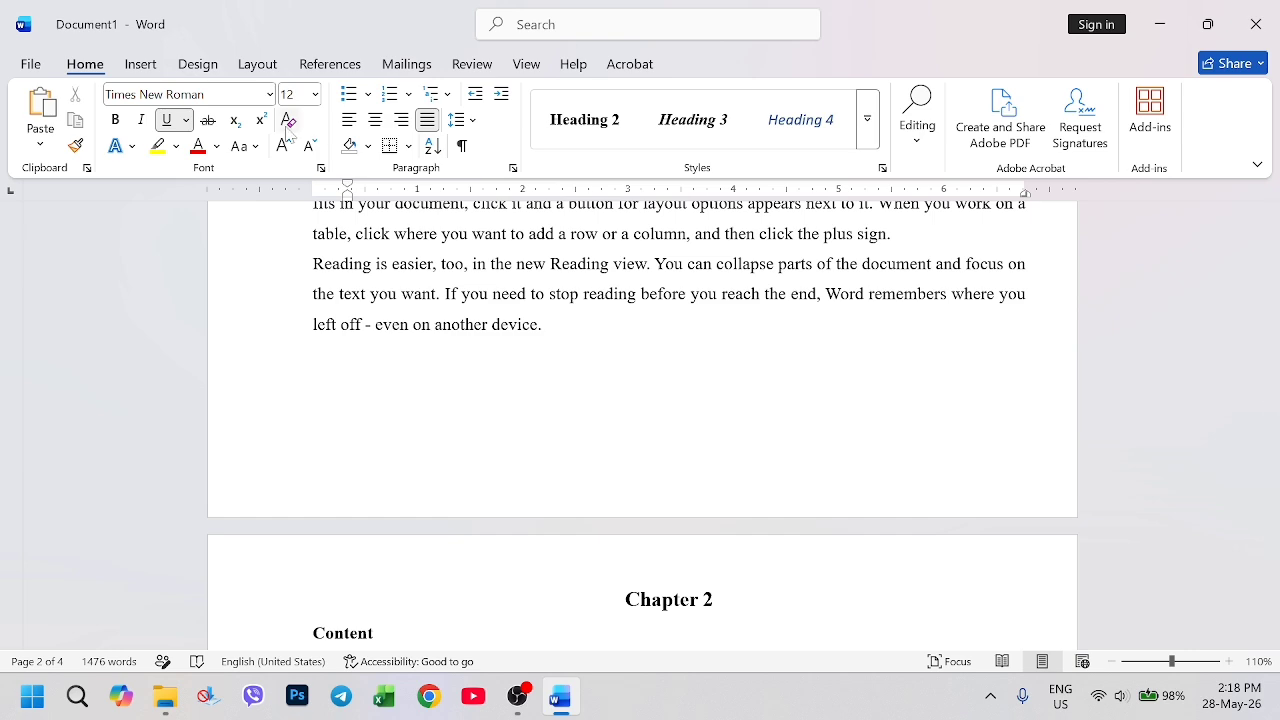
click(141, 66)
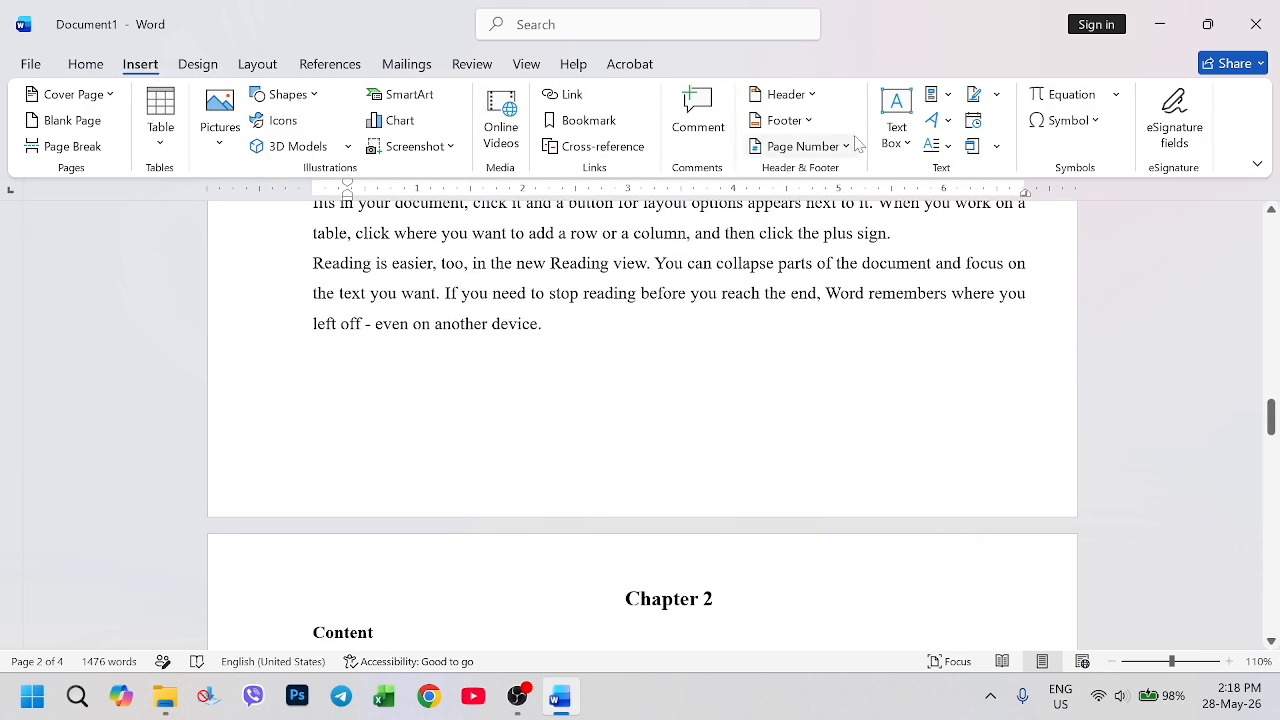
click(848, 147)
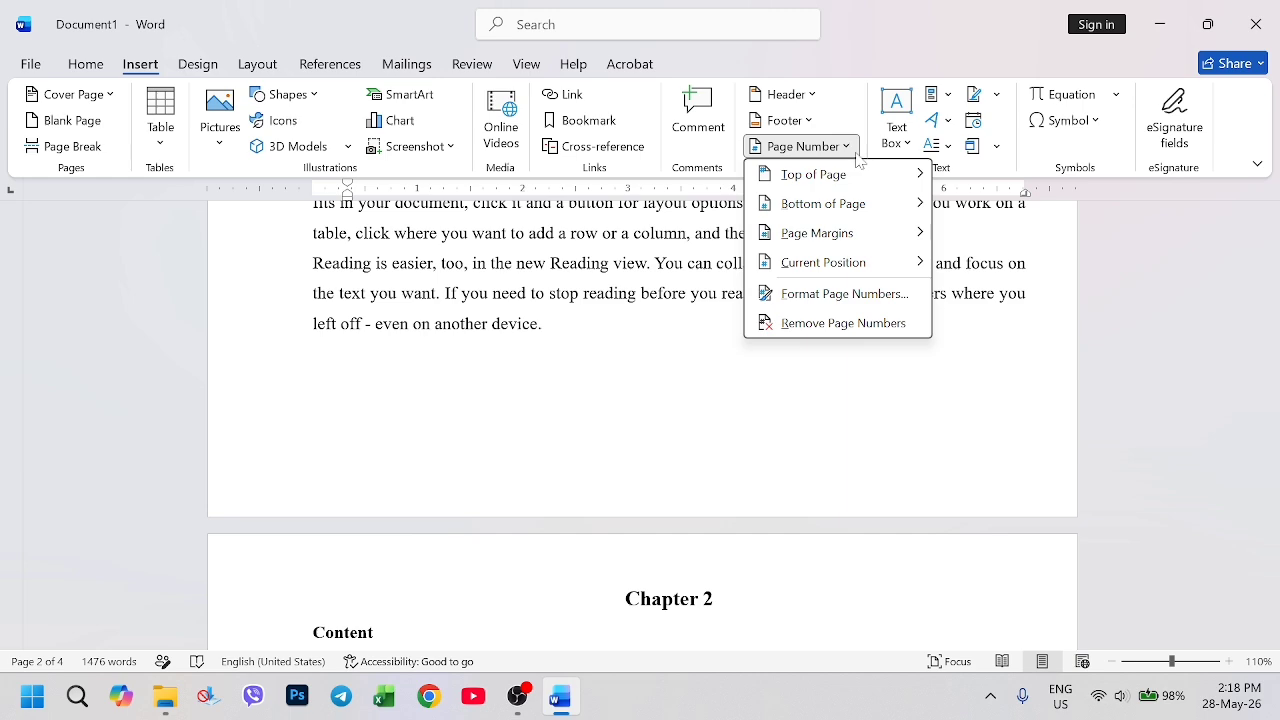
mouse_move(856, 206)
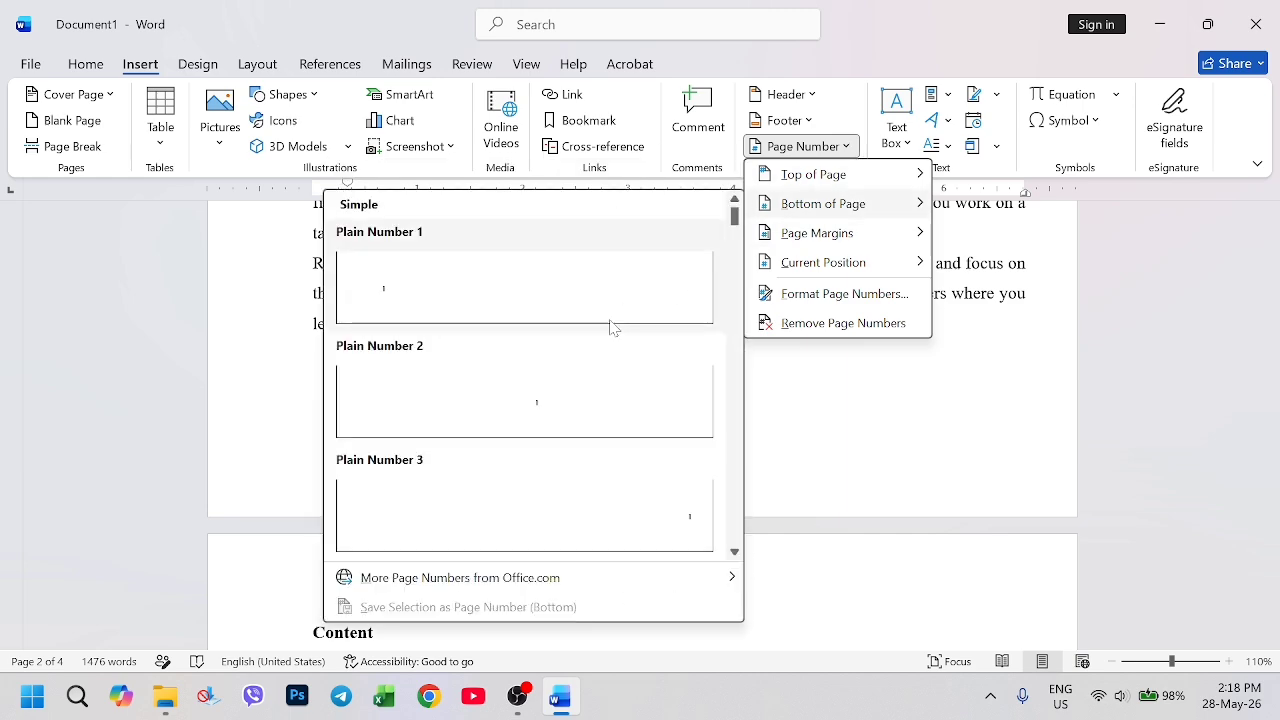
click(550, 416)
Unlink the Section 2 footer from the previous section's footer.
scroll(766, 474, up, 10)
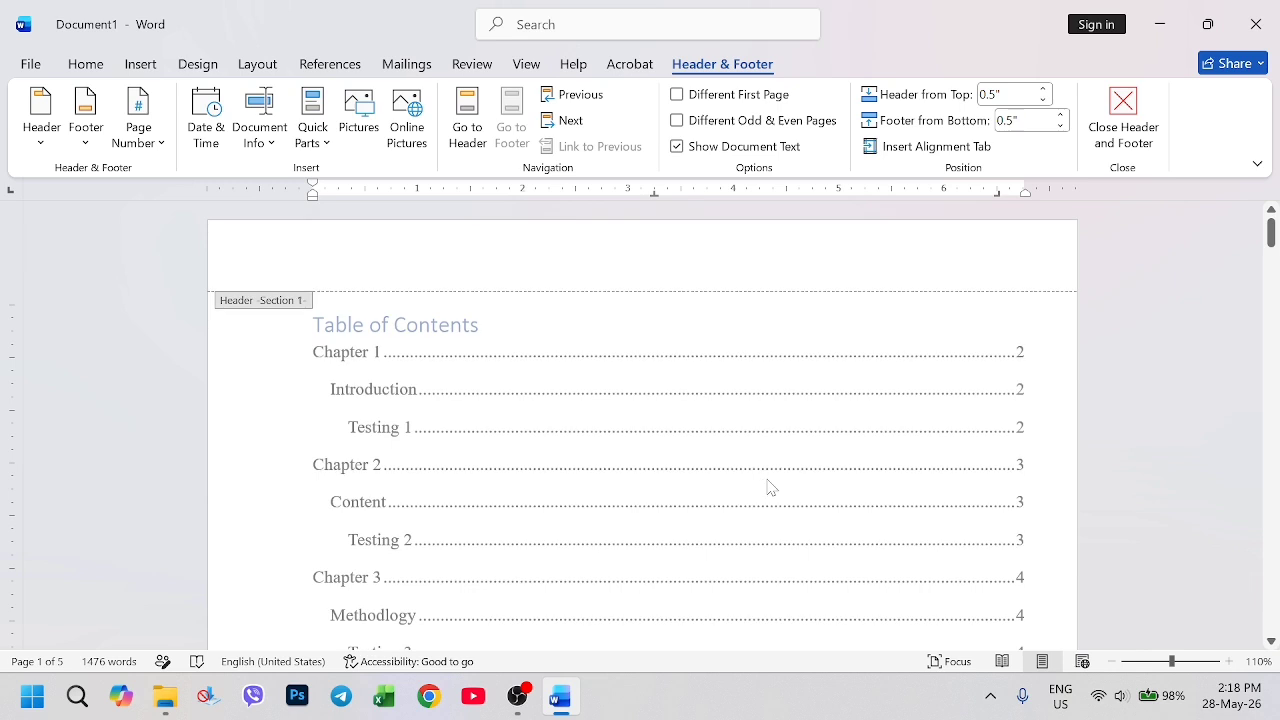
scroll(770, 487, down, 10)
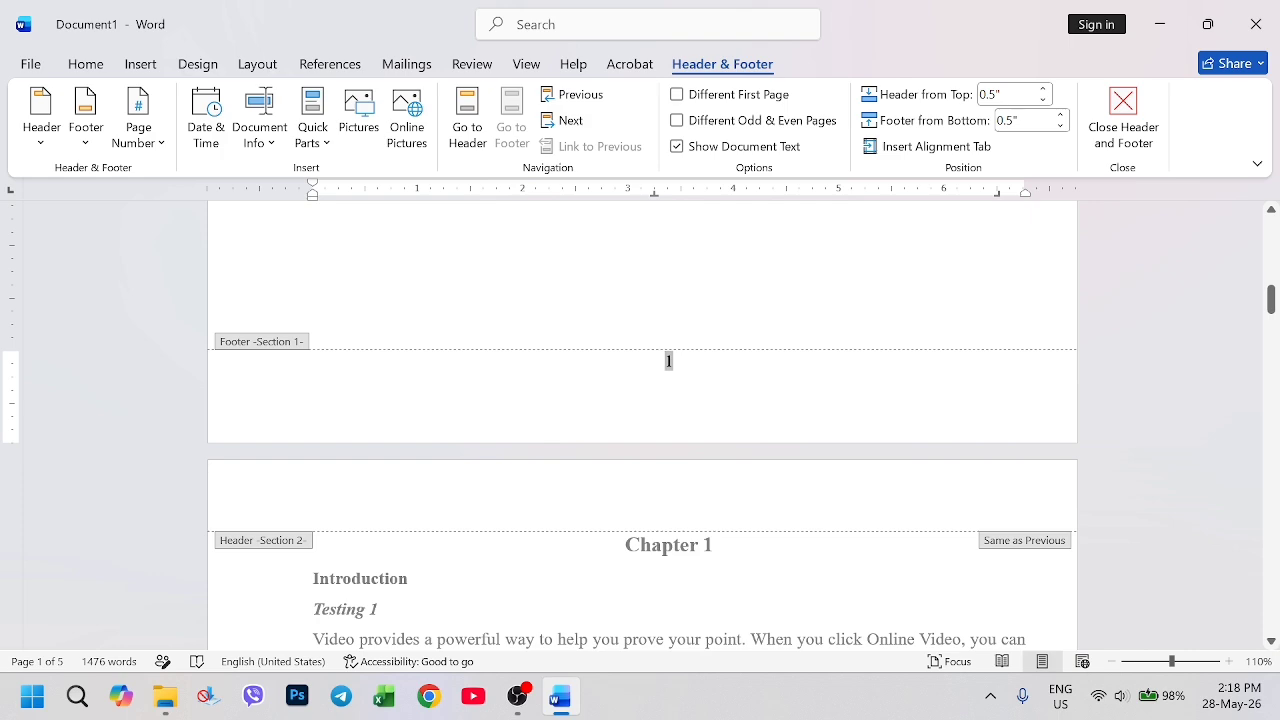
scroll(720, 463, down, 10)
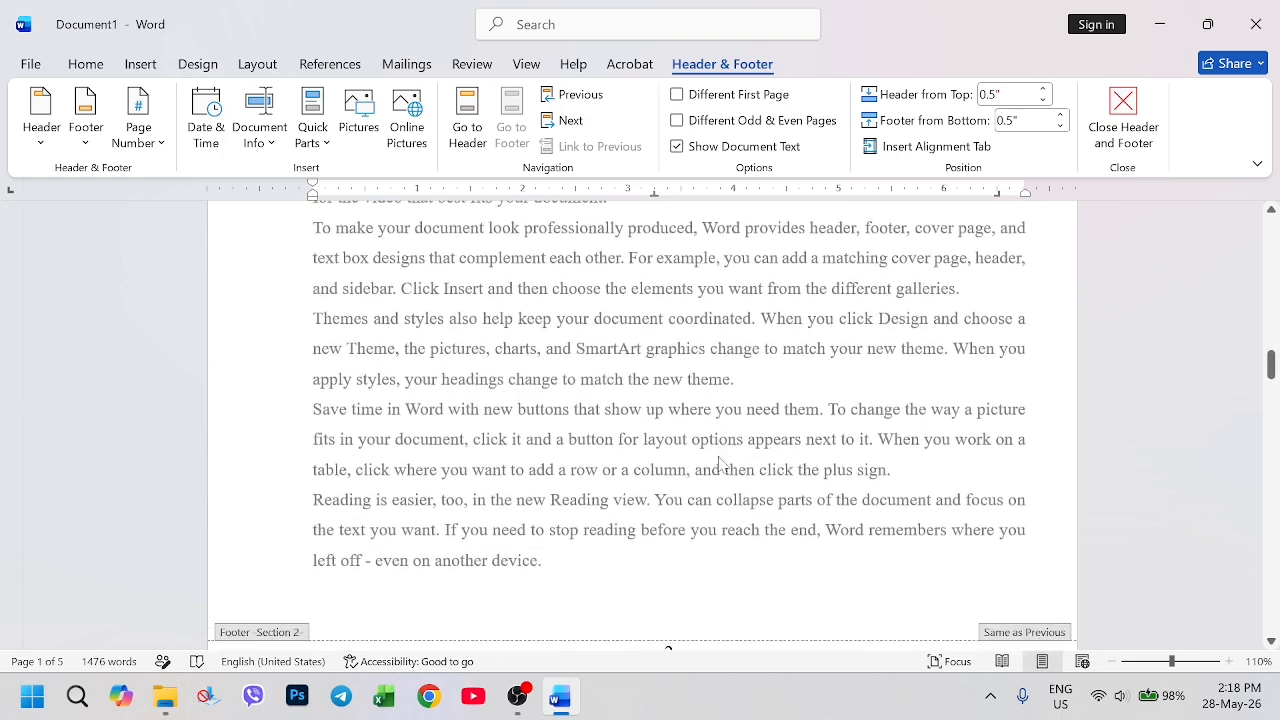
scroll(720, 463, down, 1)
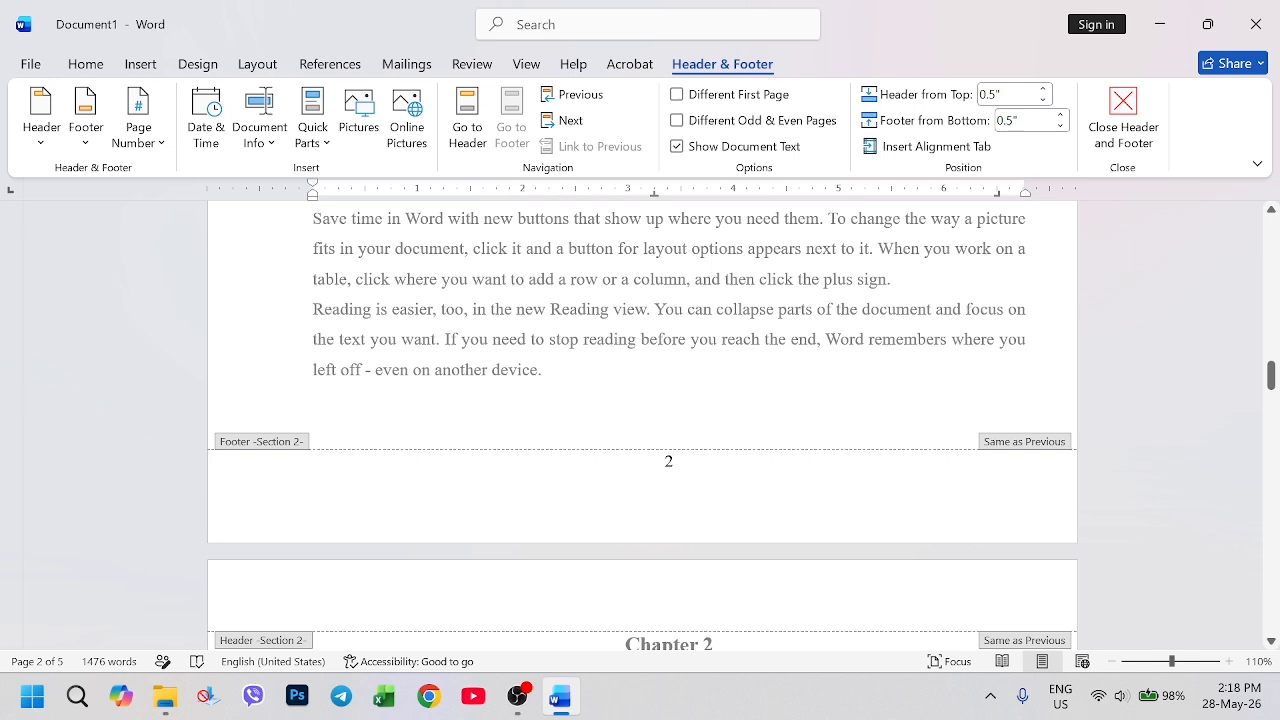
click(676, 461)
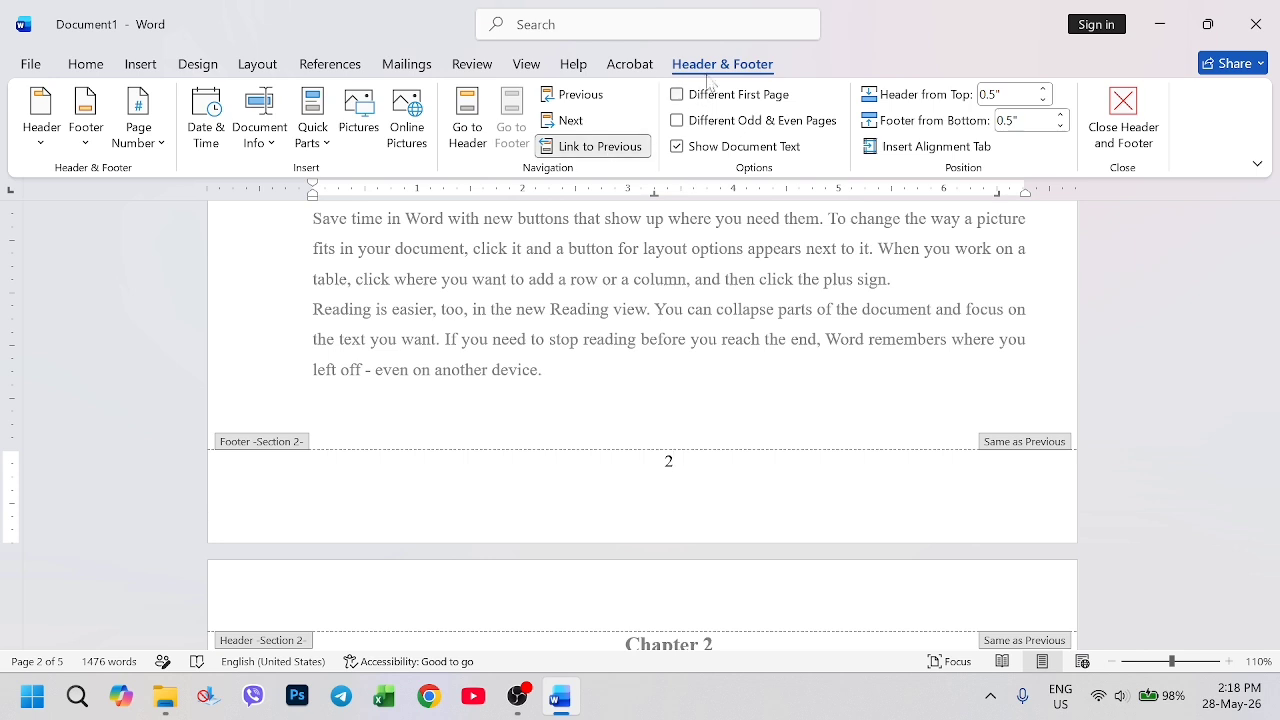
click(615, 152)
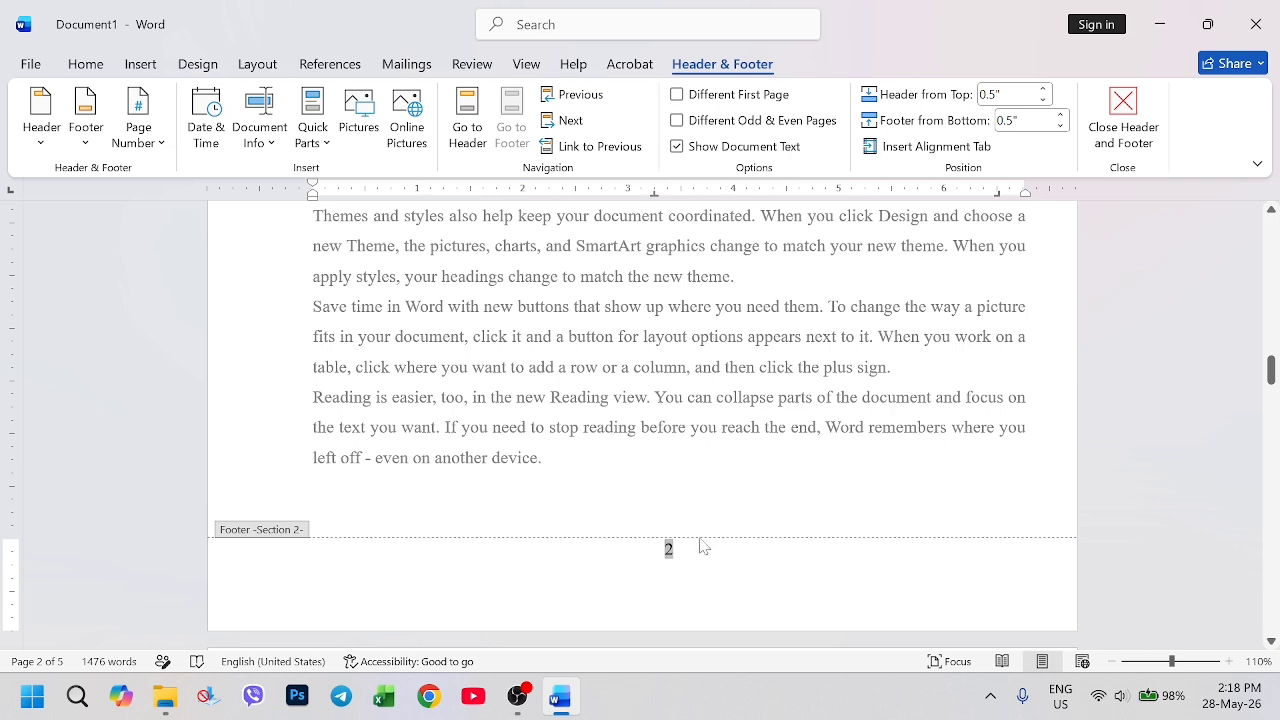
Delete the page number from the Section 1 footer on the table of contents page.
scroll(838, 350, up, 10)
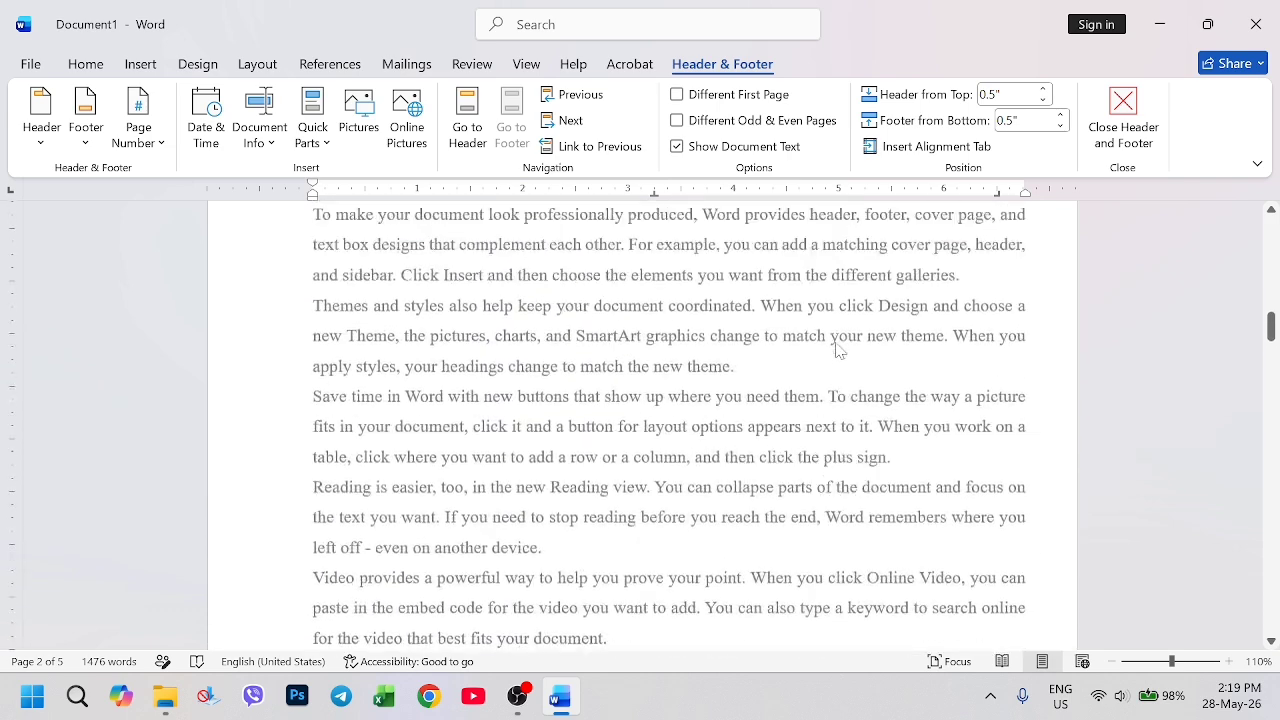
scroll(830, 355, up, 1)
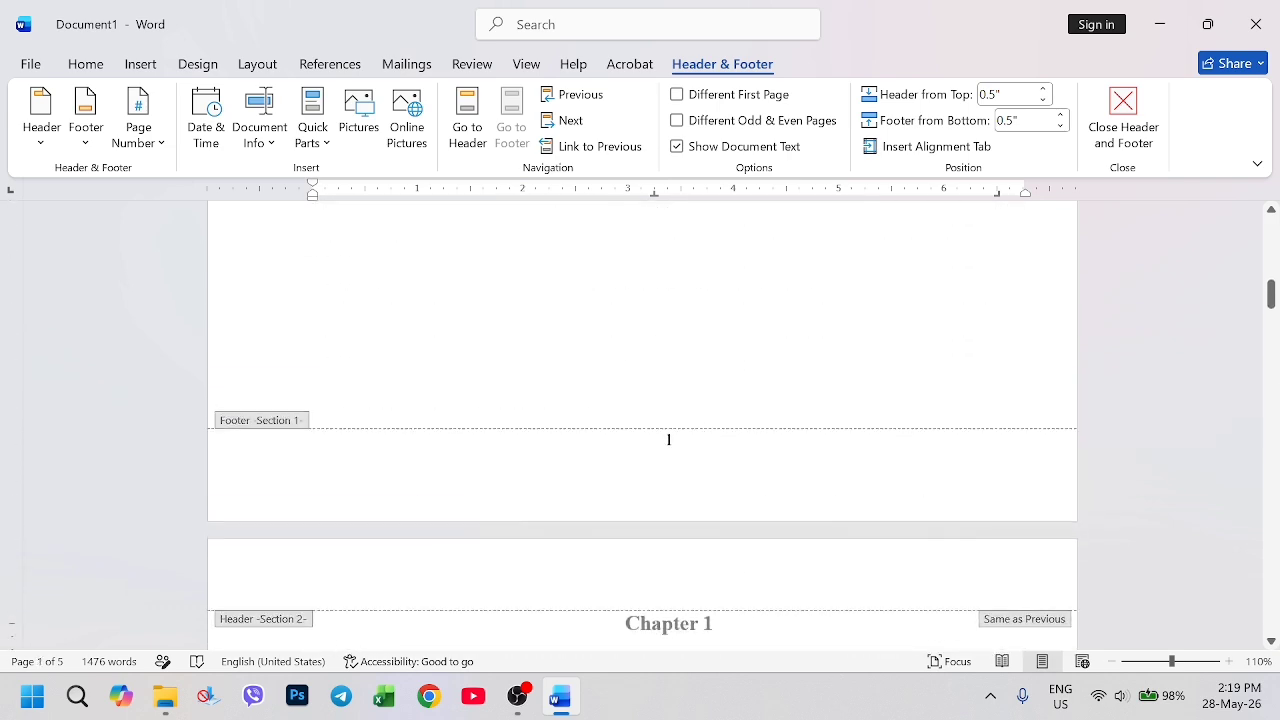
click(670, 442)
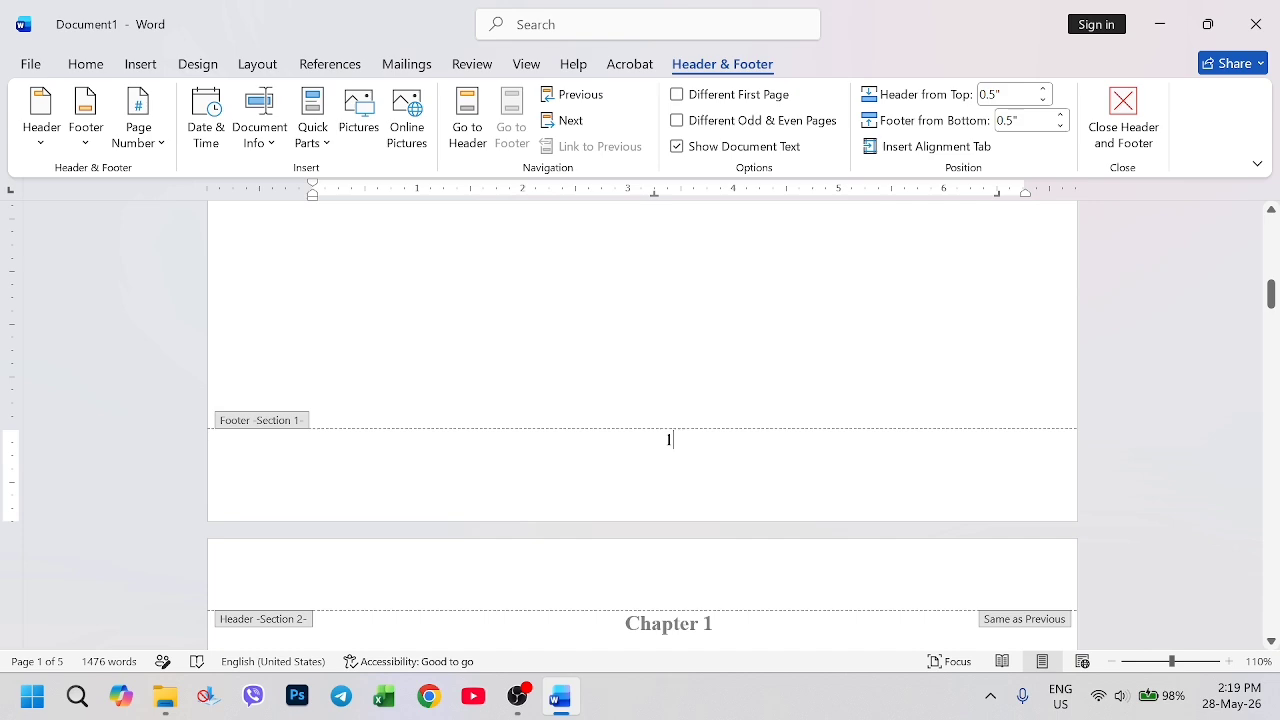
Format the page numbering of the Section 2 footer to start at 1 instead of continuing from the previous section.
scroll(691, 446, down, 8)
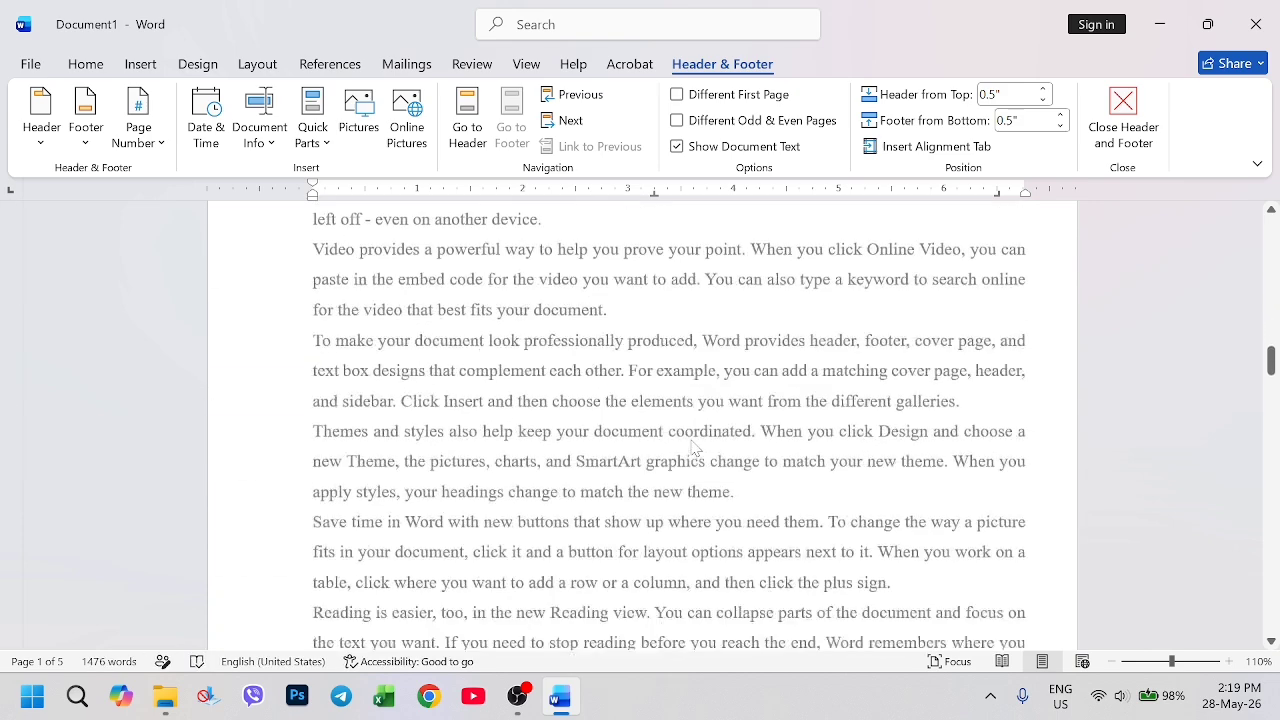
scroll(691, 446, down, 4)
click(690, 478)
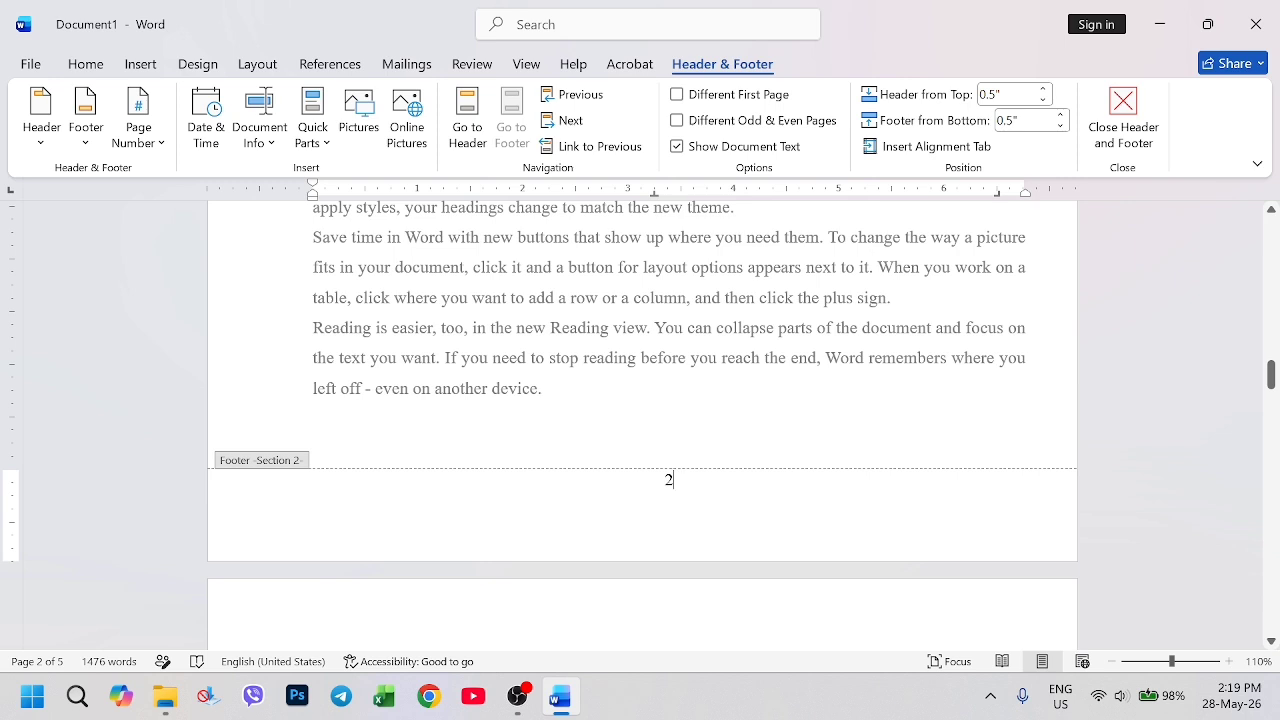
drag(674, 480, 643, 487)
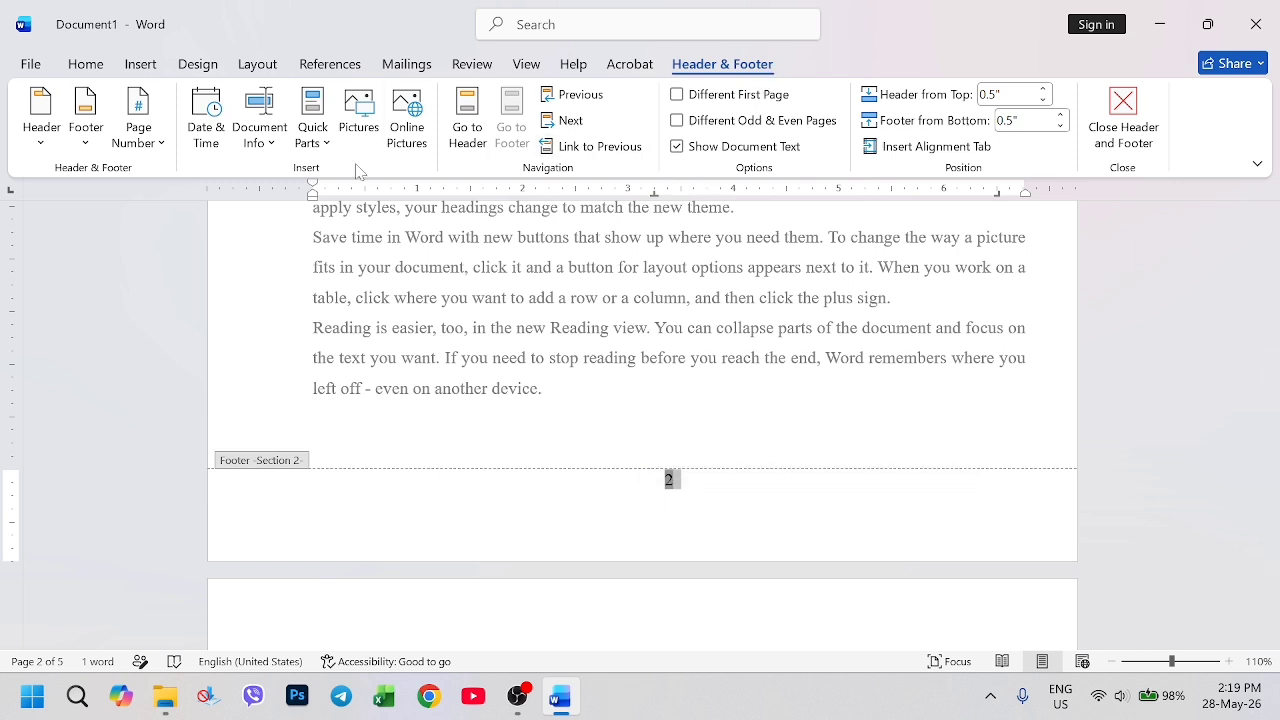
click(145, 148)
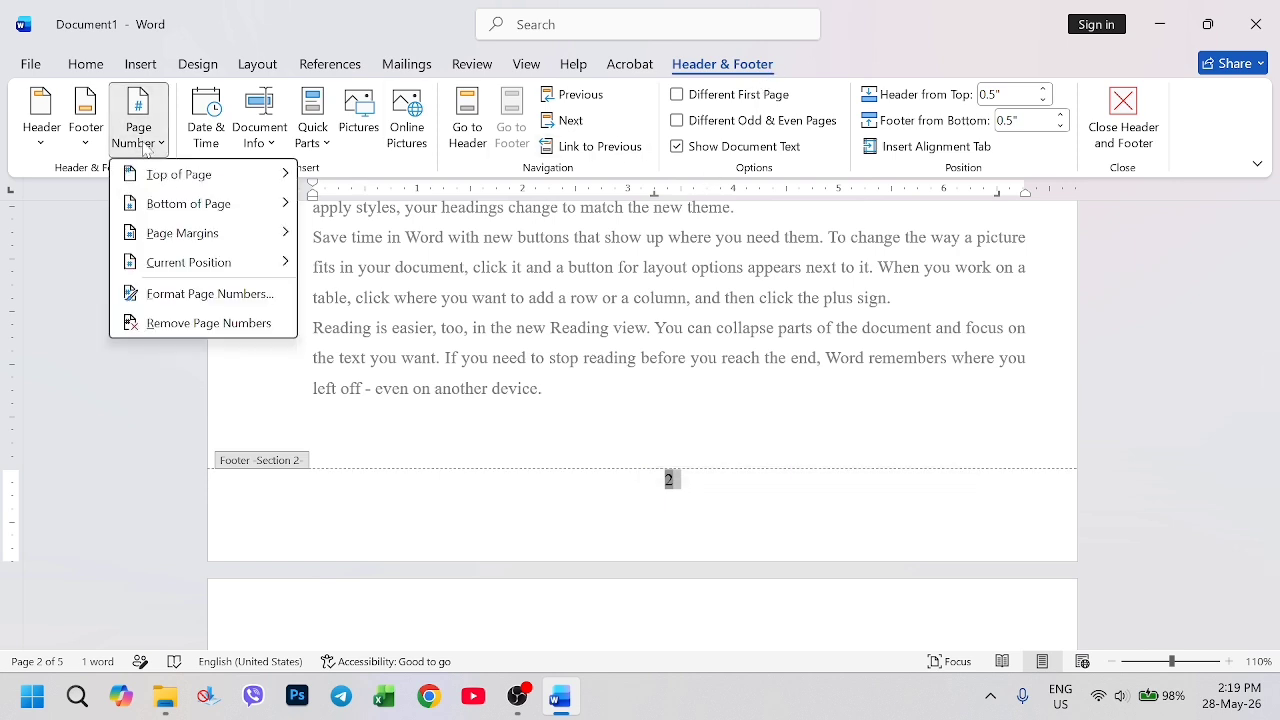
click(225, 293)
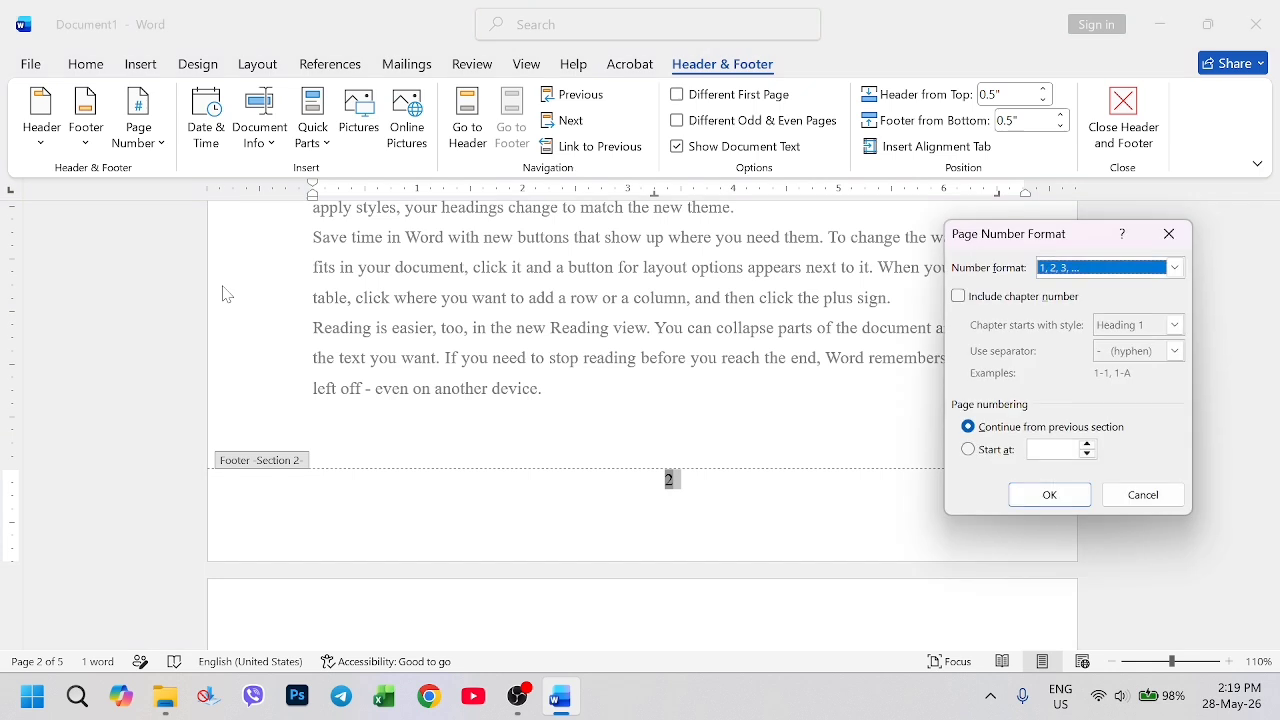
click(1003, 455)
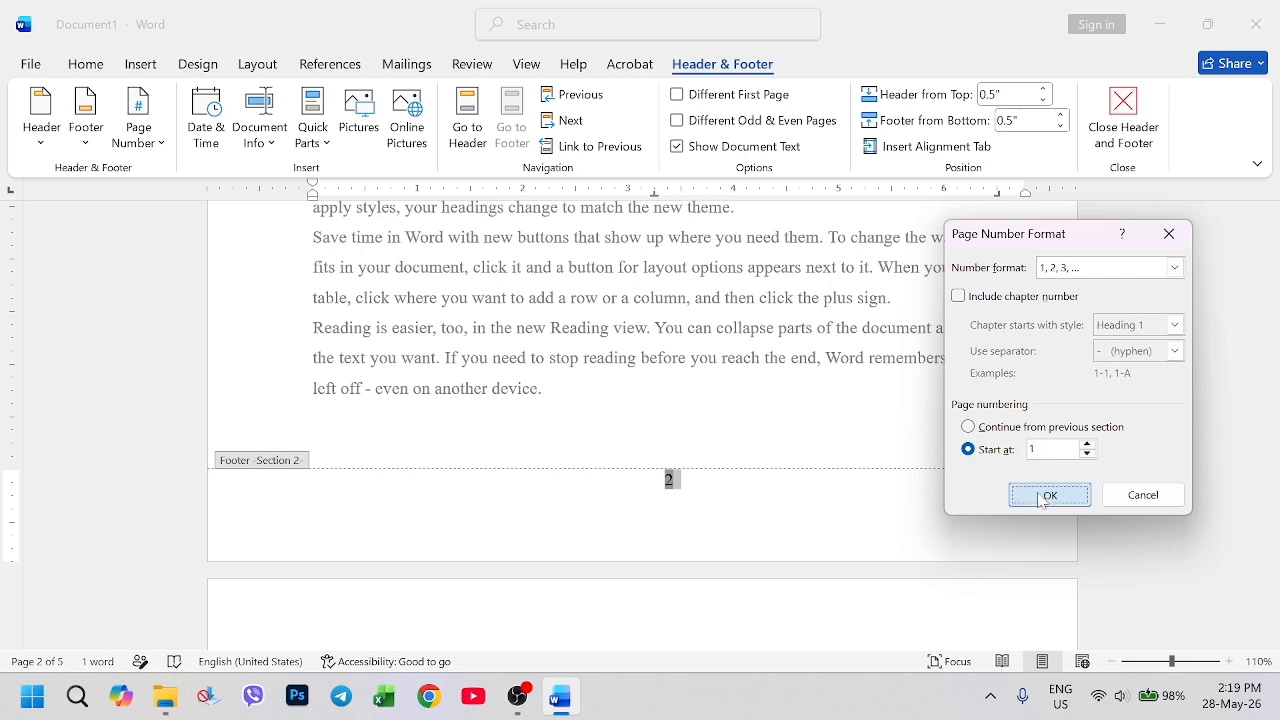
click(1049, 494)
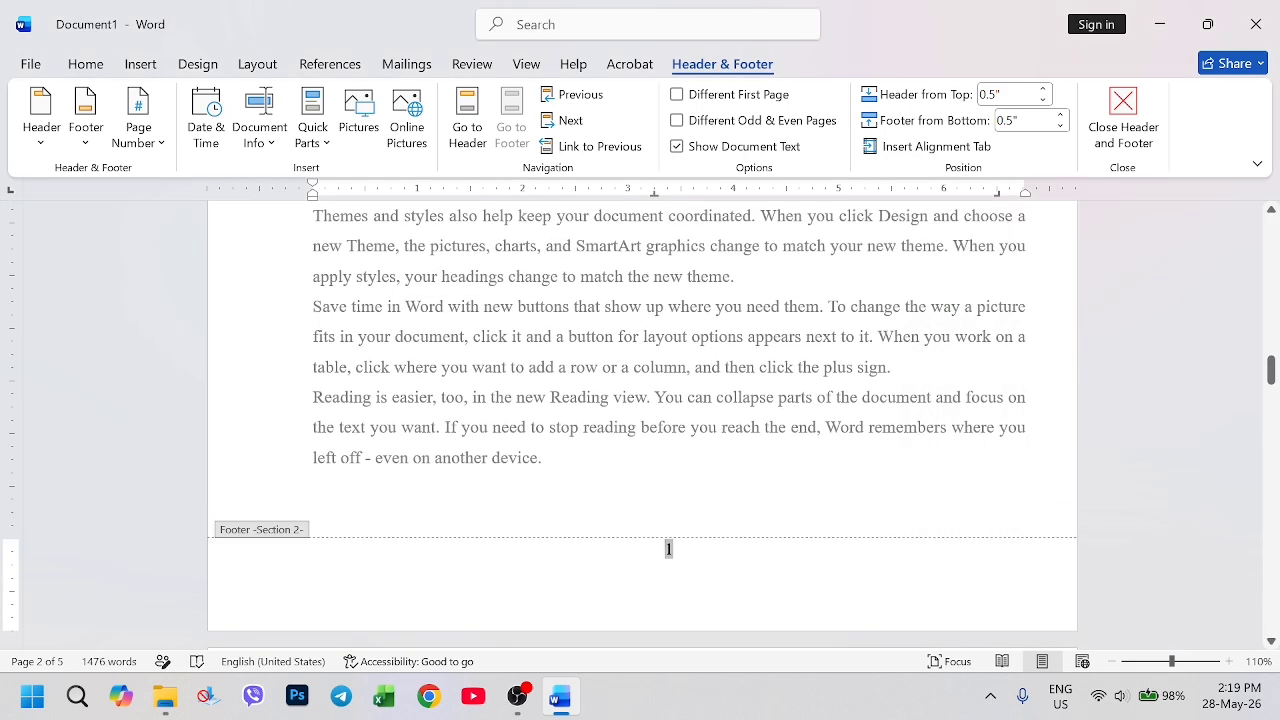
Review the Section 2 footer numbering, and leave footer editing to return to the Chapter 1 body text.
scroll(700, 549, up, 5)
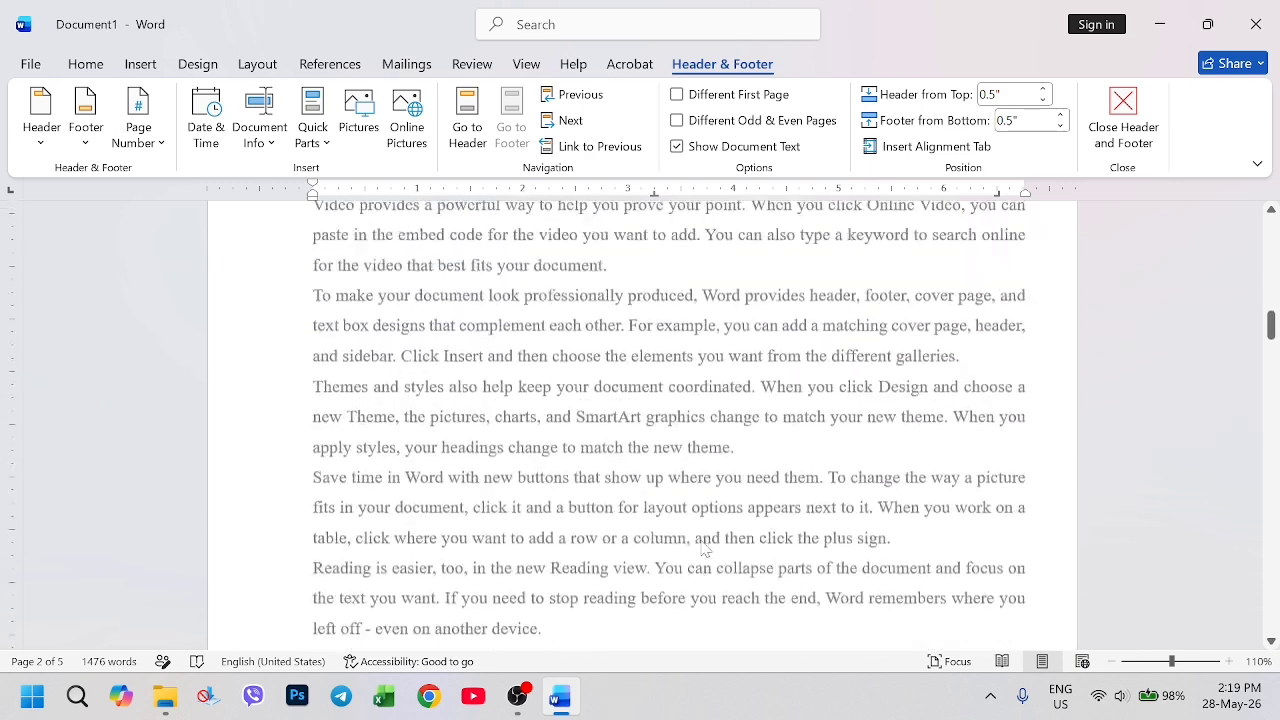
scroll(705, 549, down, 10)
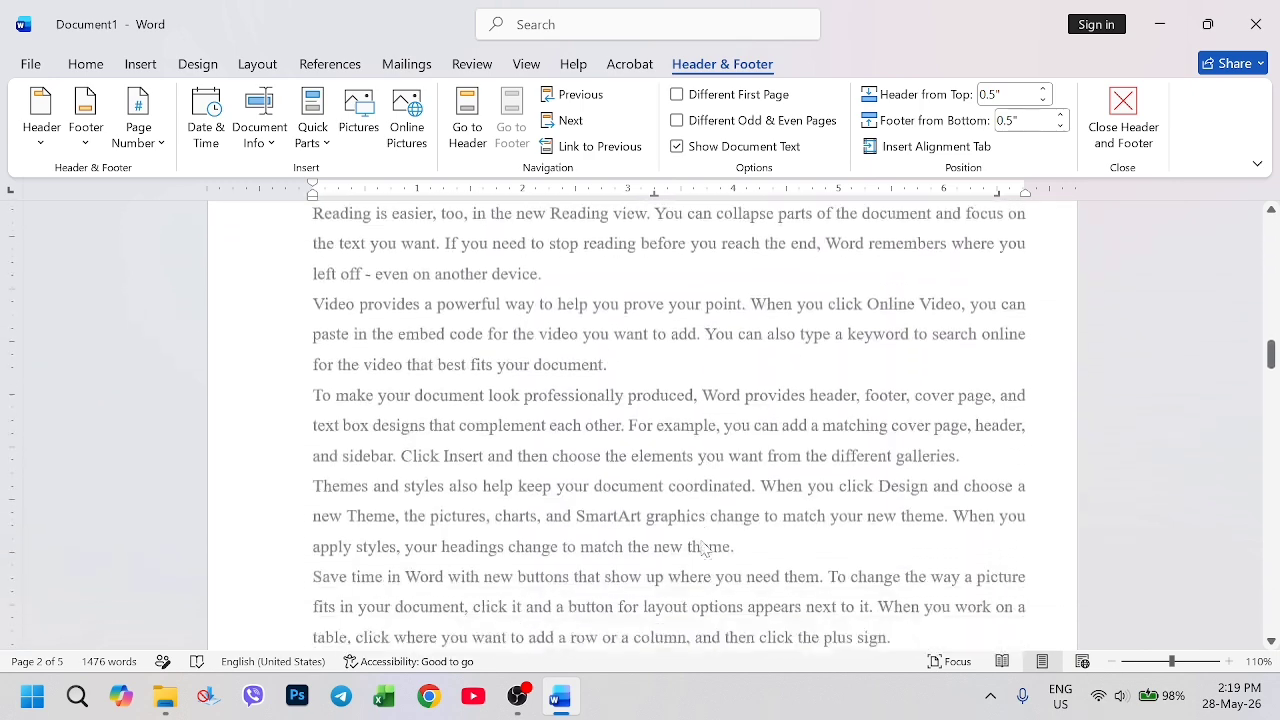
scroll(705, 549, down, 3)
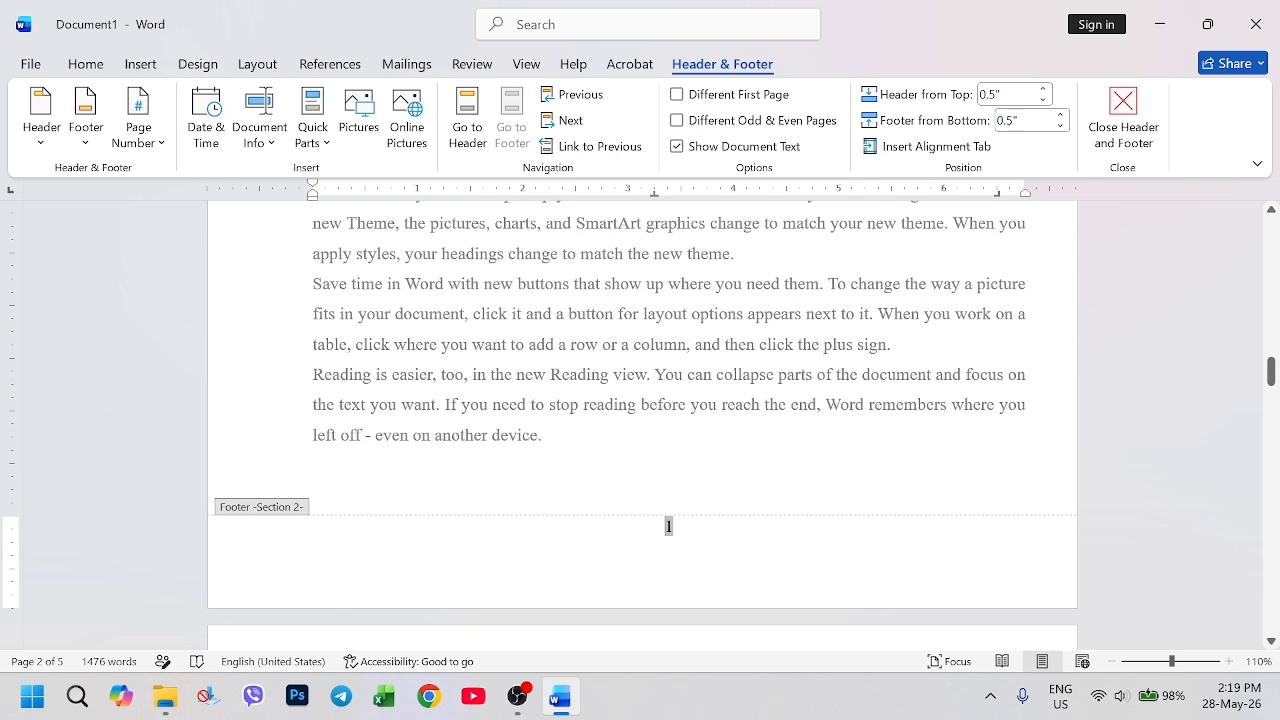
scroll(703, 548, up, 4)
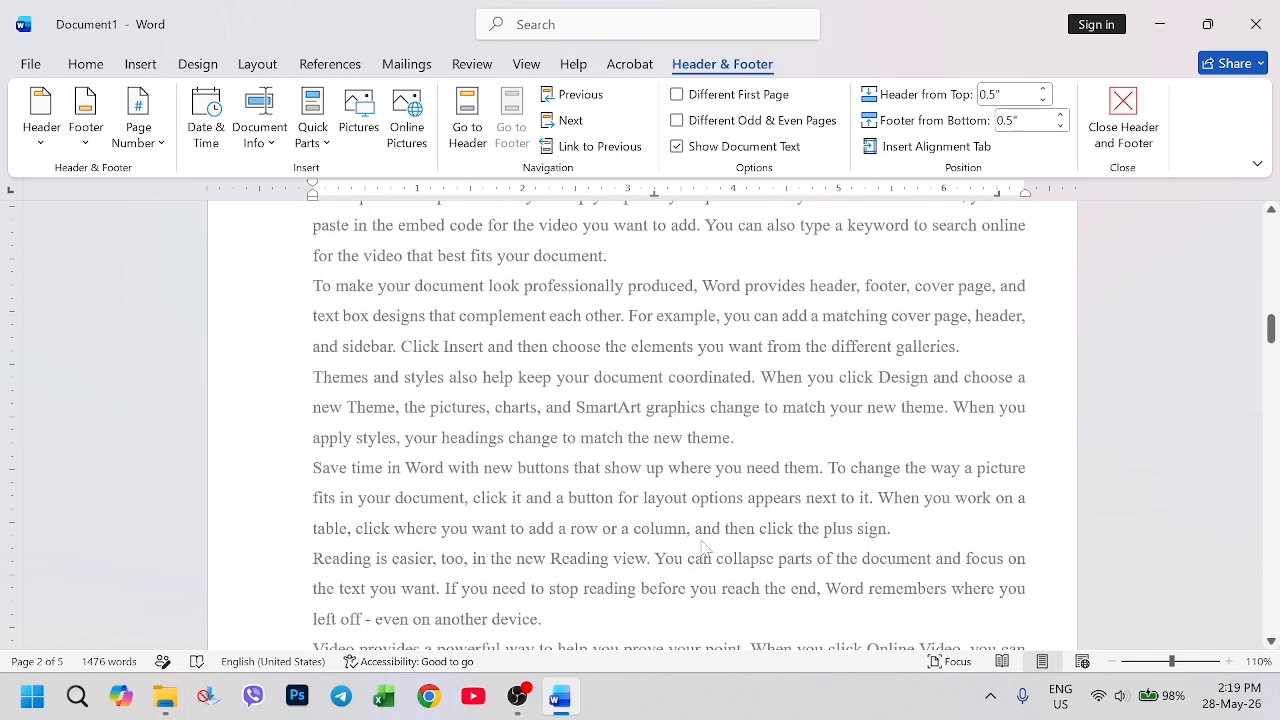
double_click(705, 549)
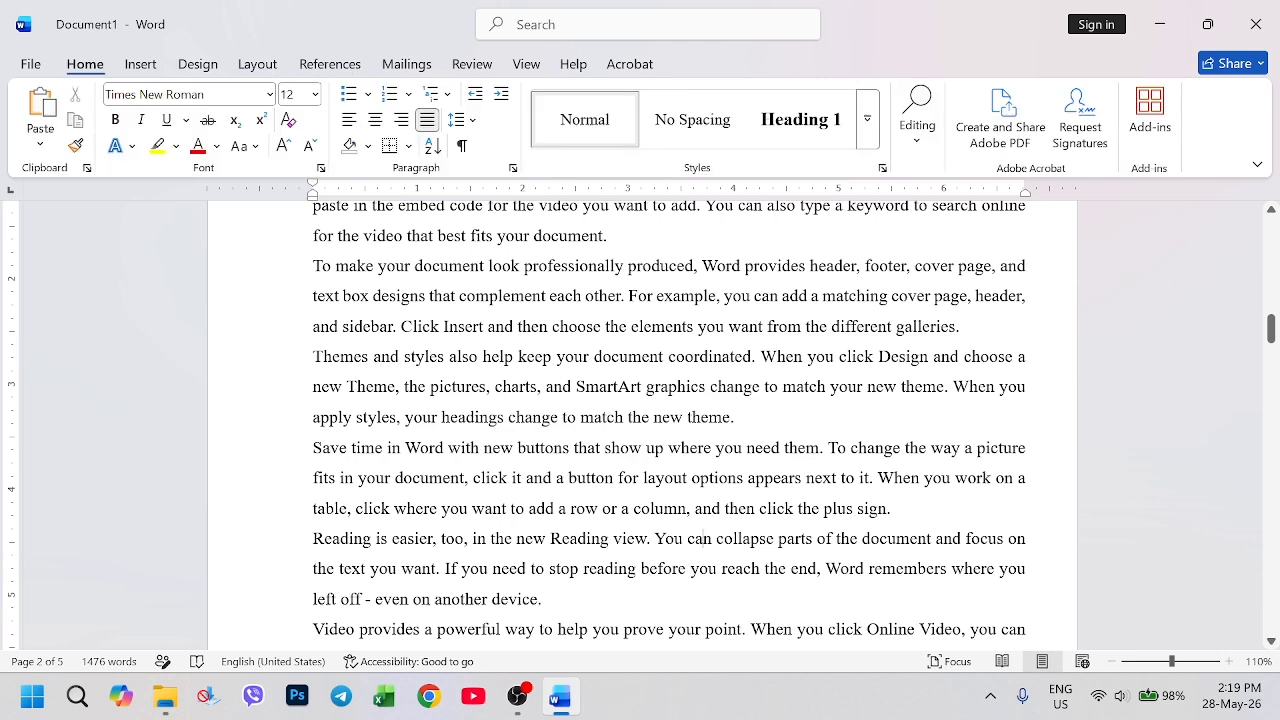
Update the entire table of contents on the first page to match the restarted page numbering.
scroll(910, 408, up, 10)
scroll(910, 408, up, 3)
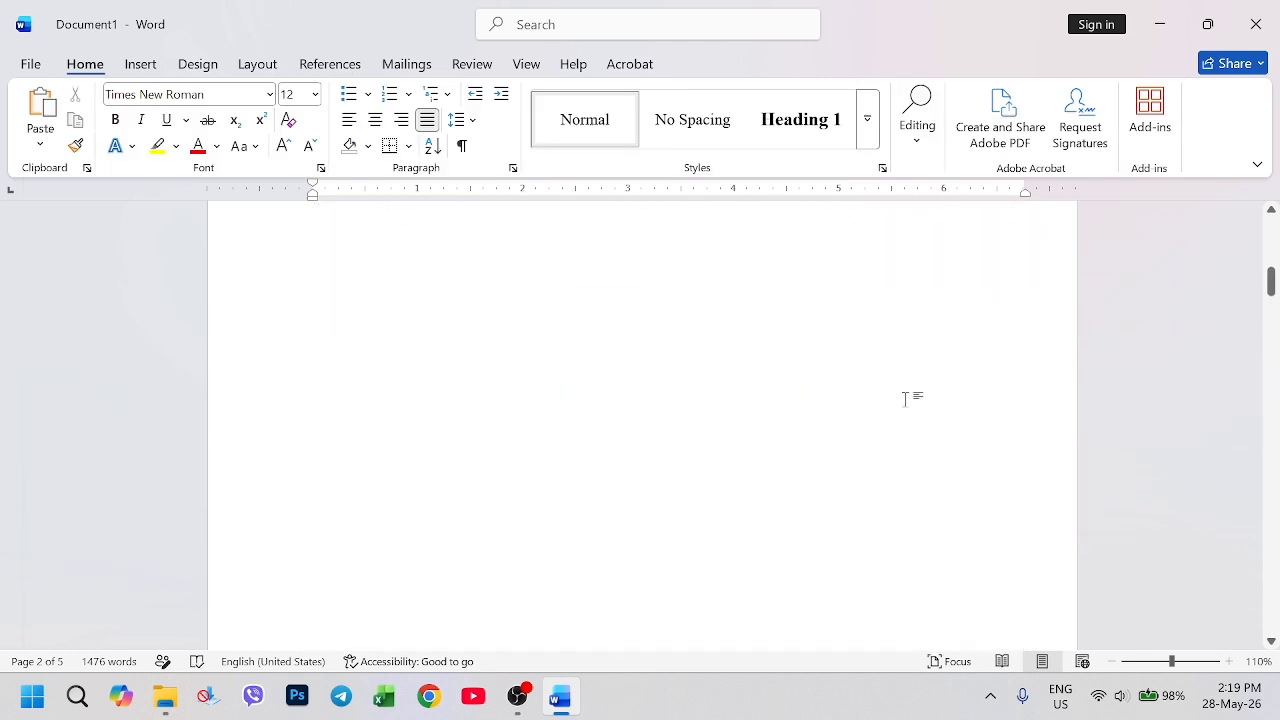
scroll(905, 399, up, 8)
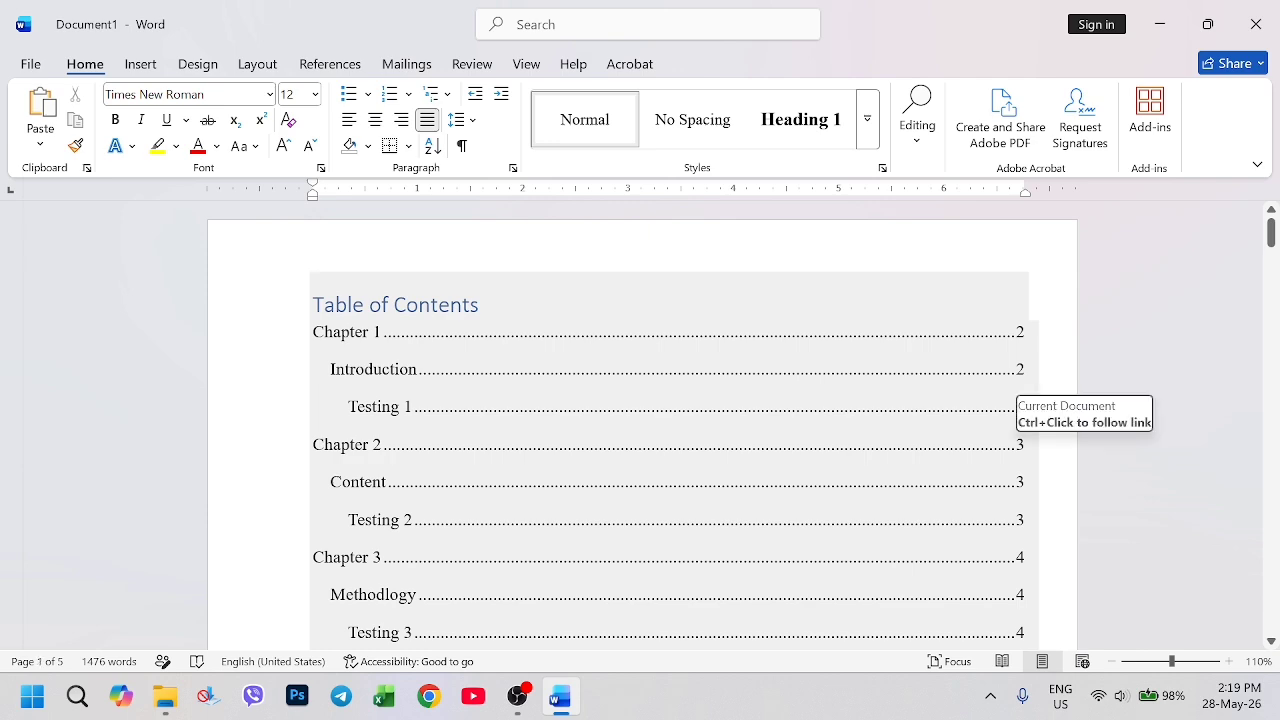
scroll(1012, 395, down, 2)
scroll(674, 420, up, 1)
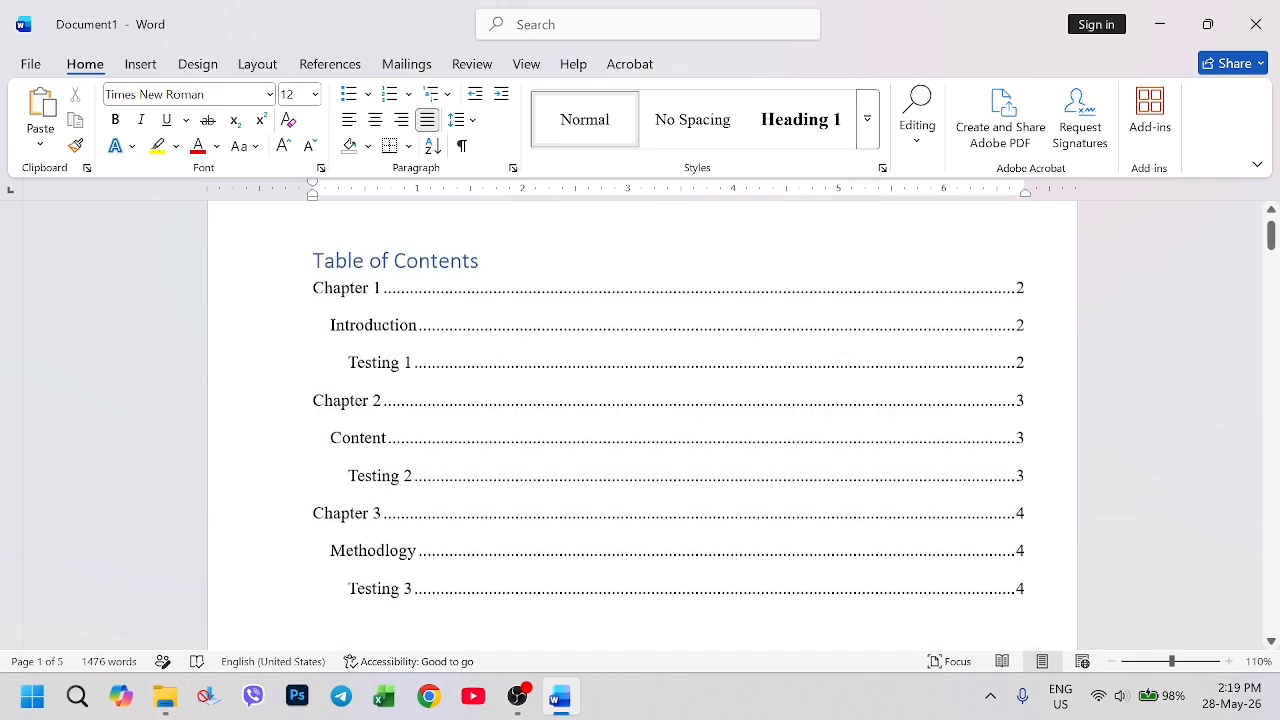
click(350, 362)
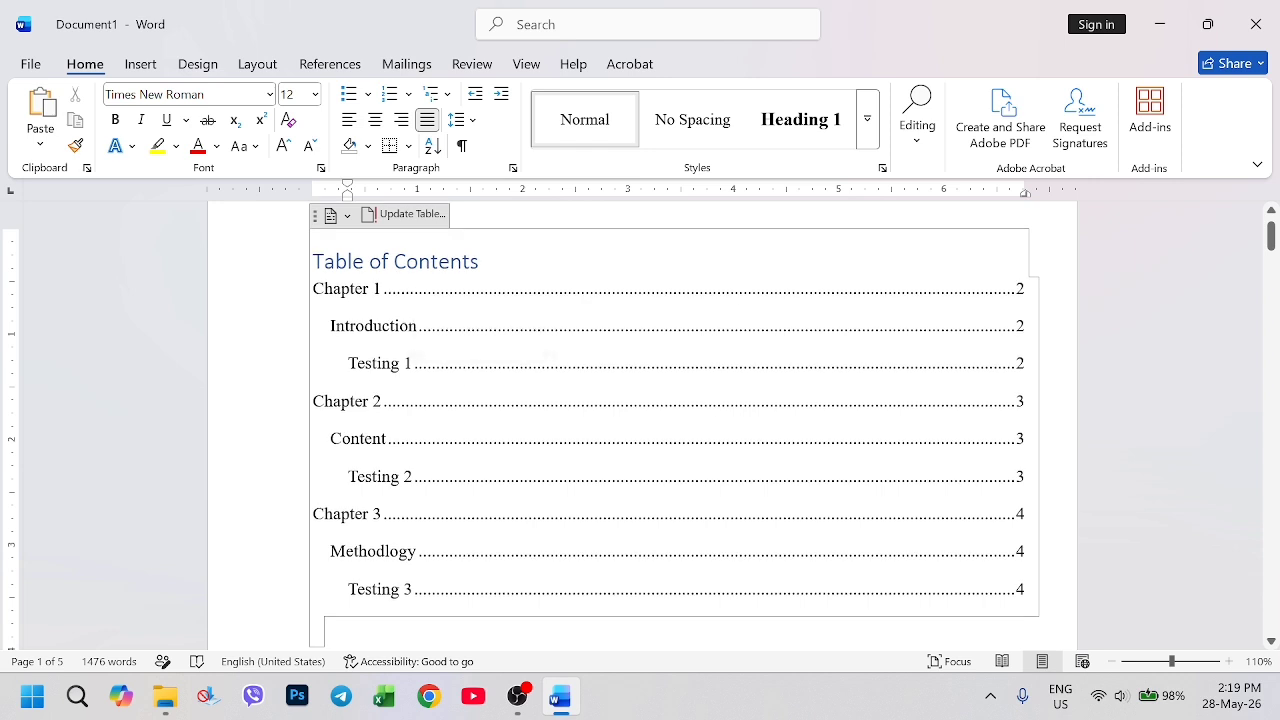
click(413, 215)
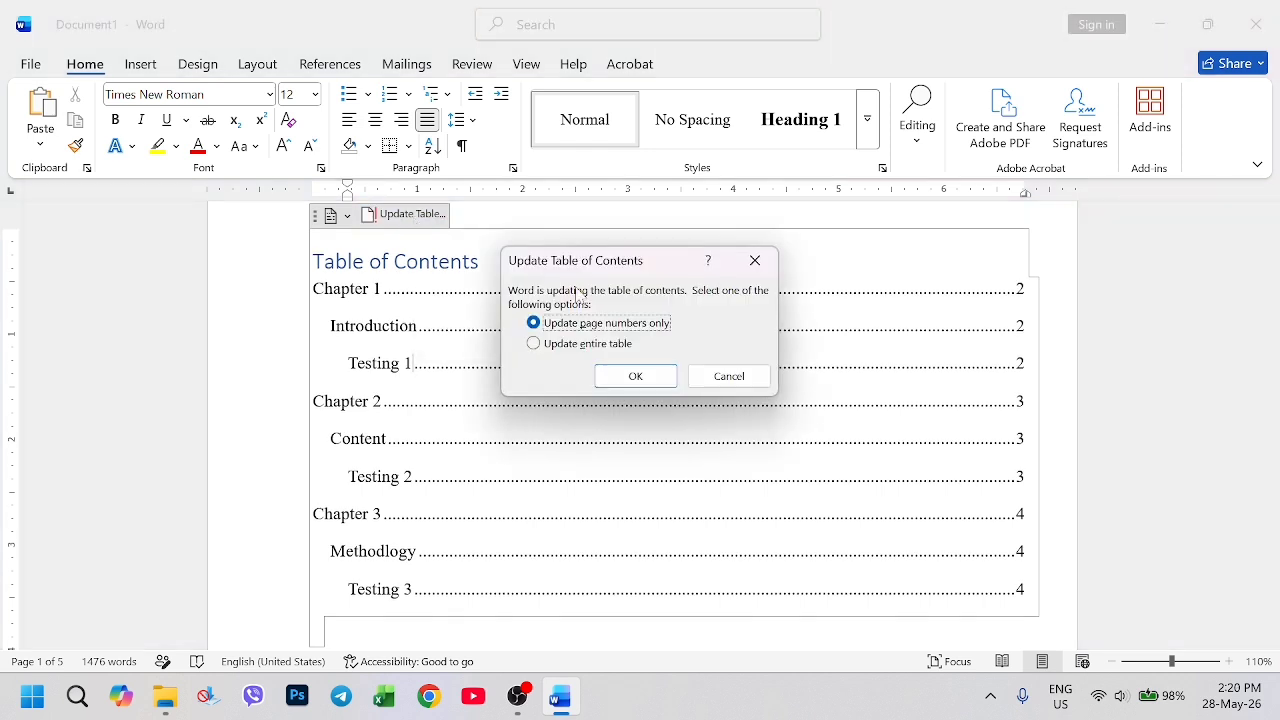
click(582, 344)
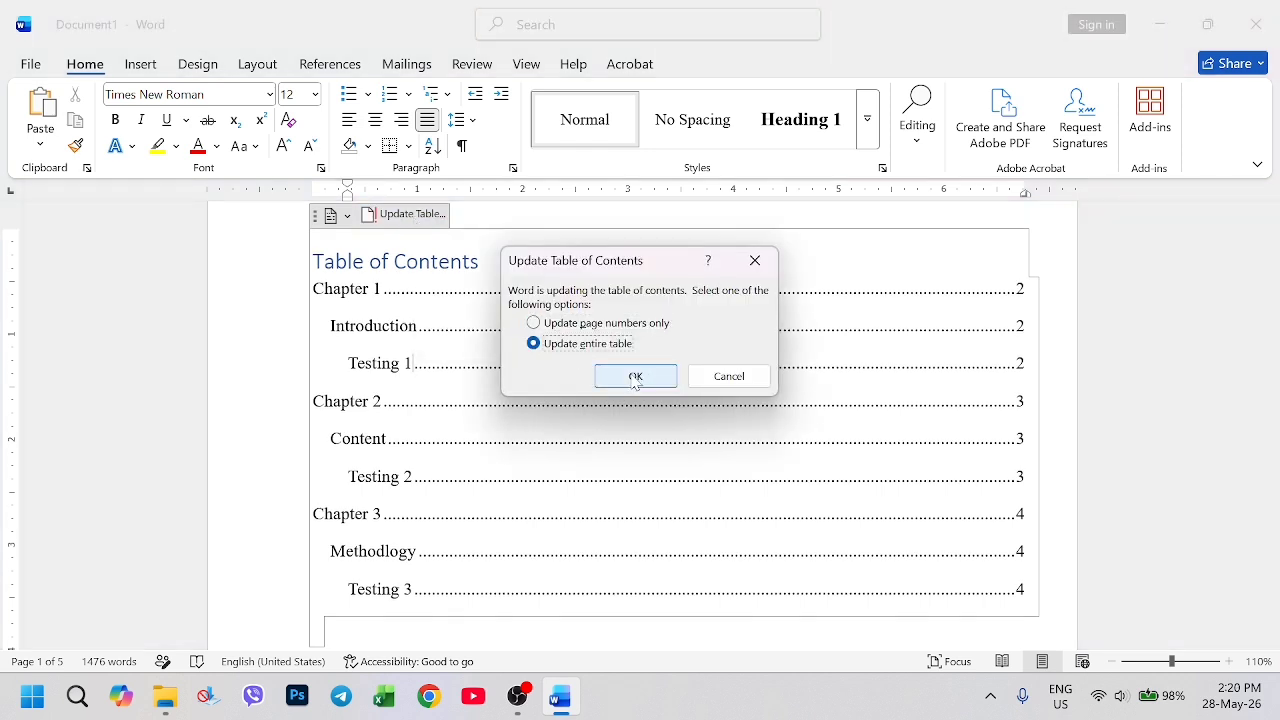
click(634, 376)
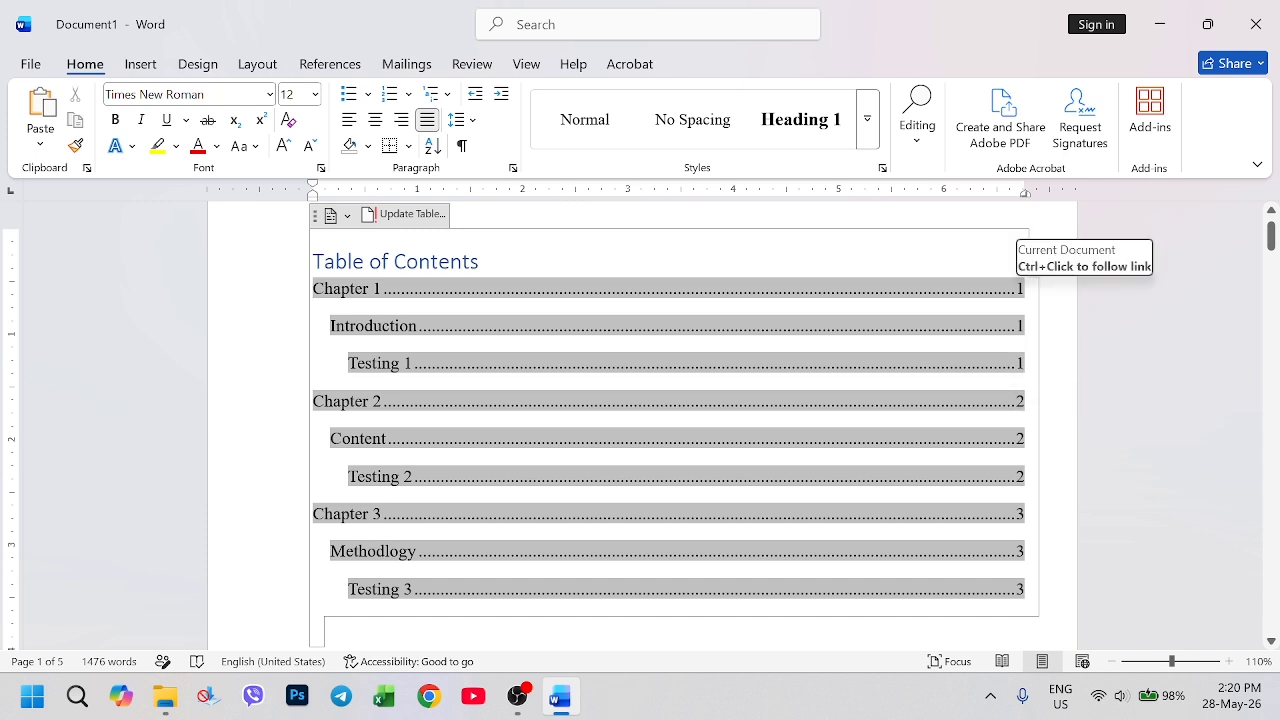
Examine the page numbers in the table of contents, the bottom of its page and the start of Chapter 1.
scroll(1020, 285, down, 1)
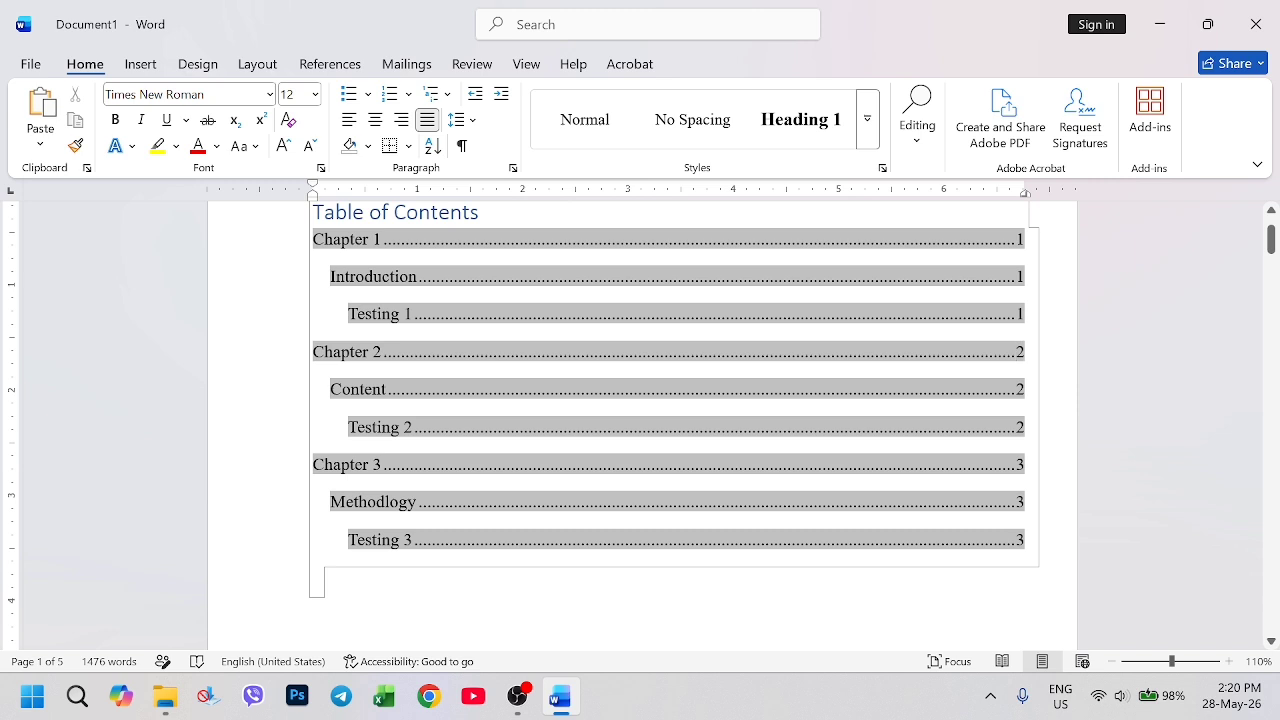
scroll(640, 420, down, 10)
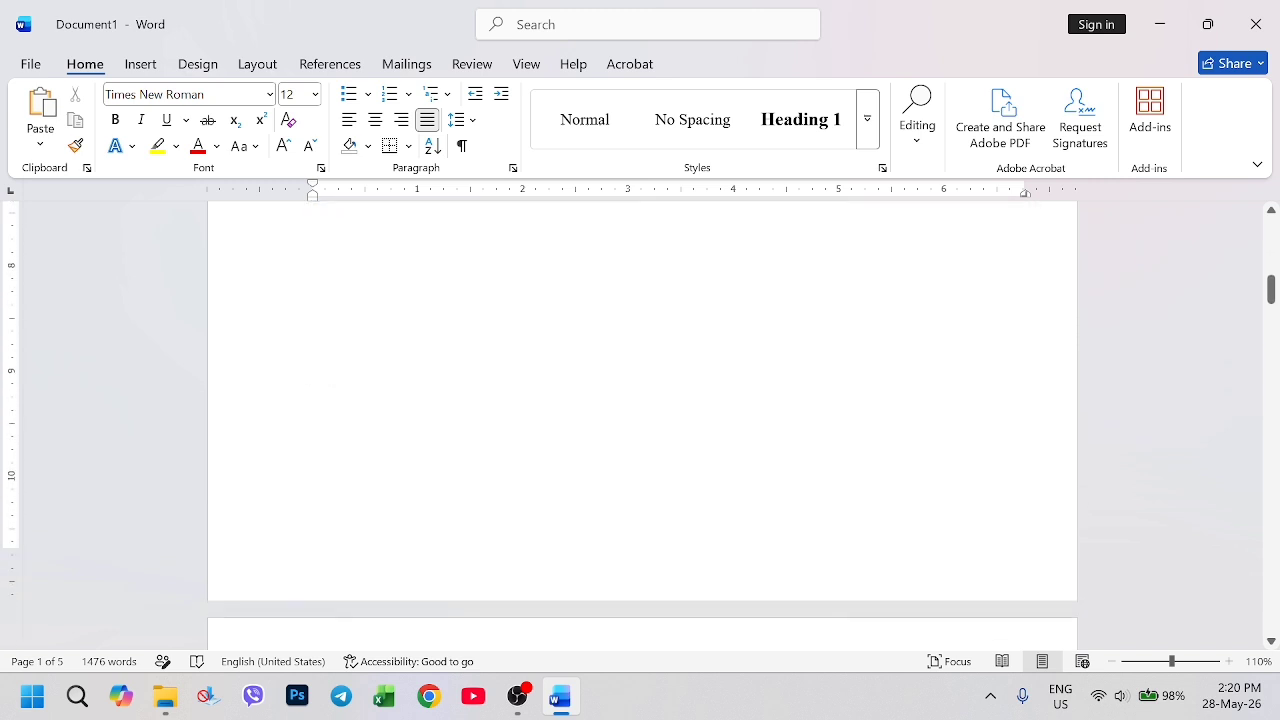
scroll(640, 420, up, 10)
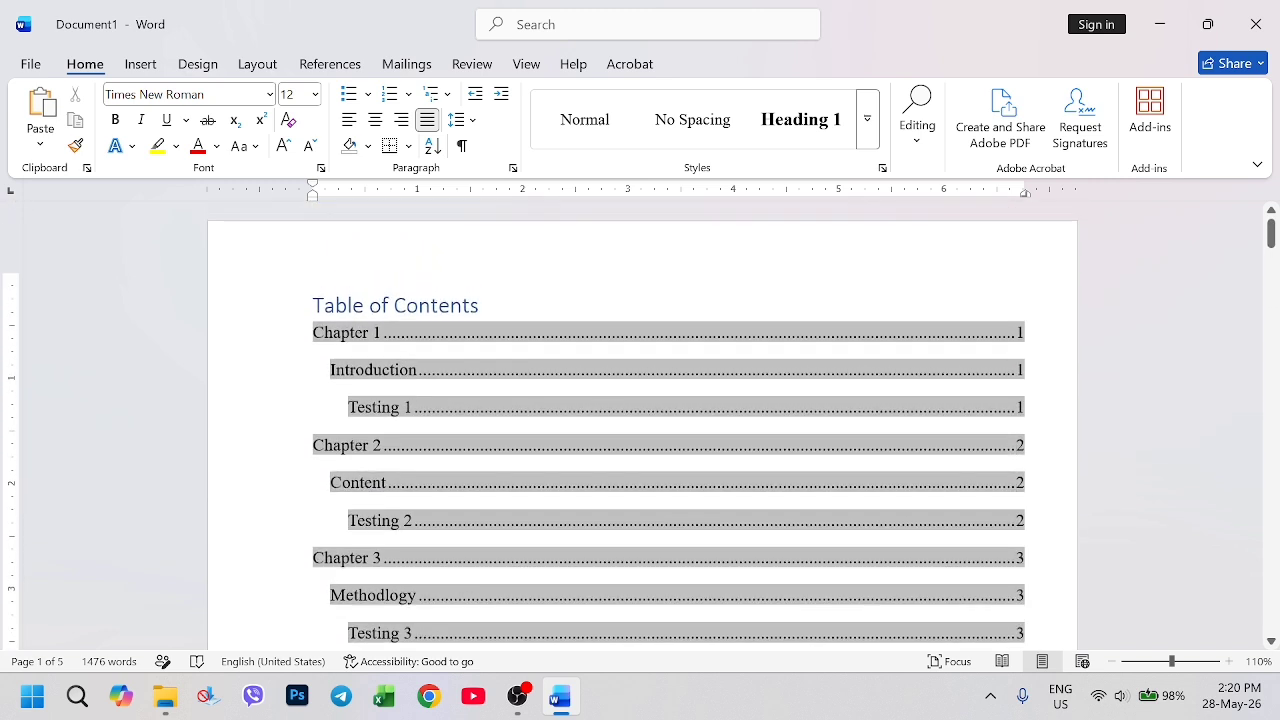
click(1018, 445)
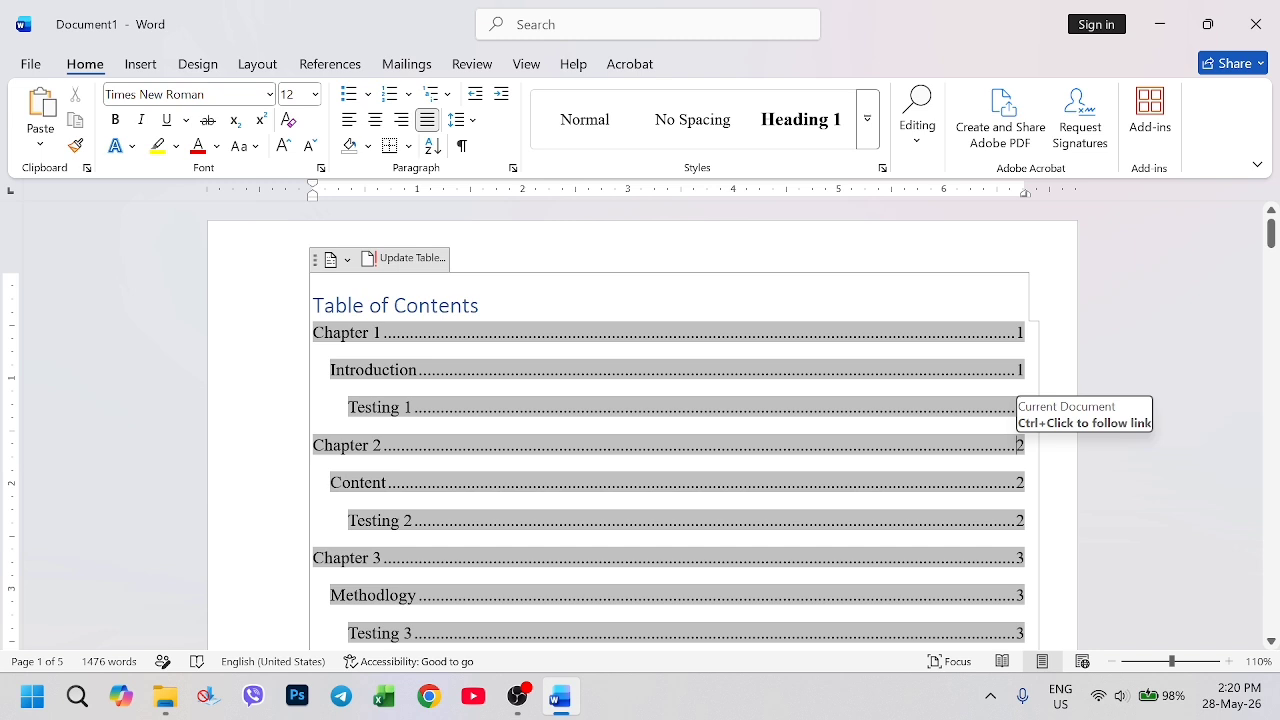
scroll(1018, 445, down, 7)
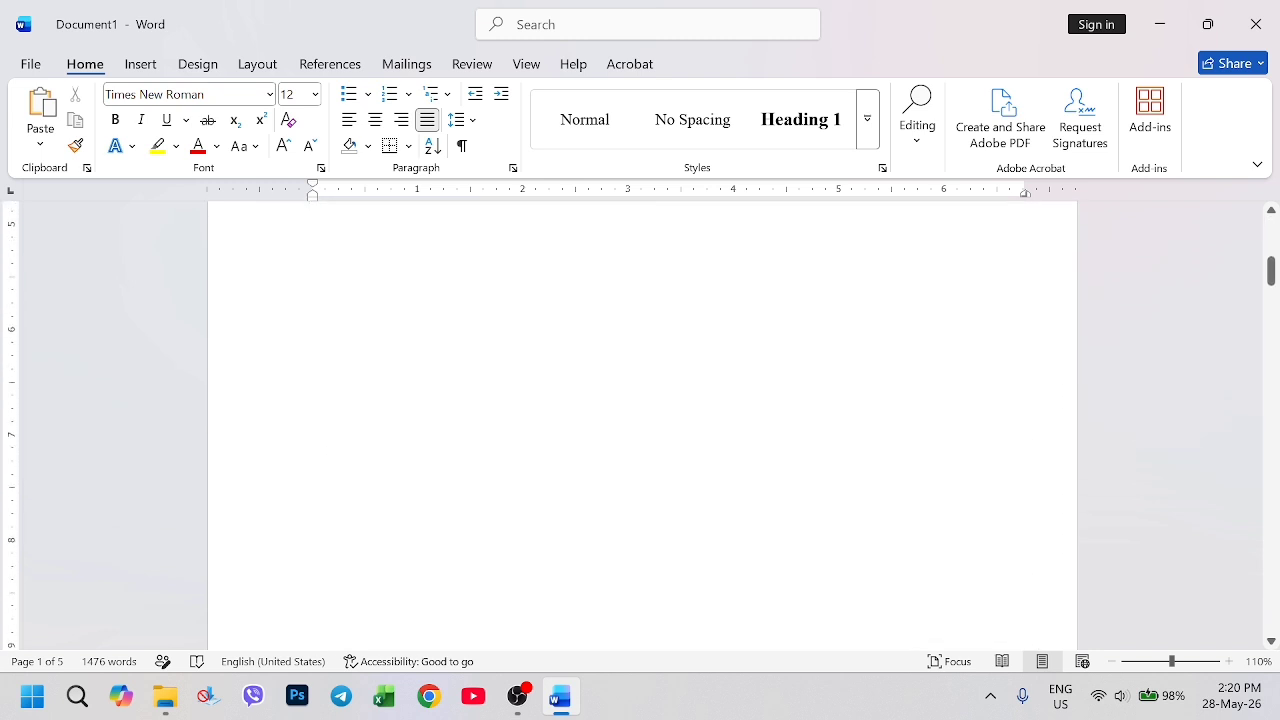
scroll(797, 461, down, 3)
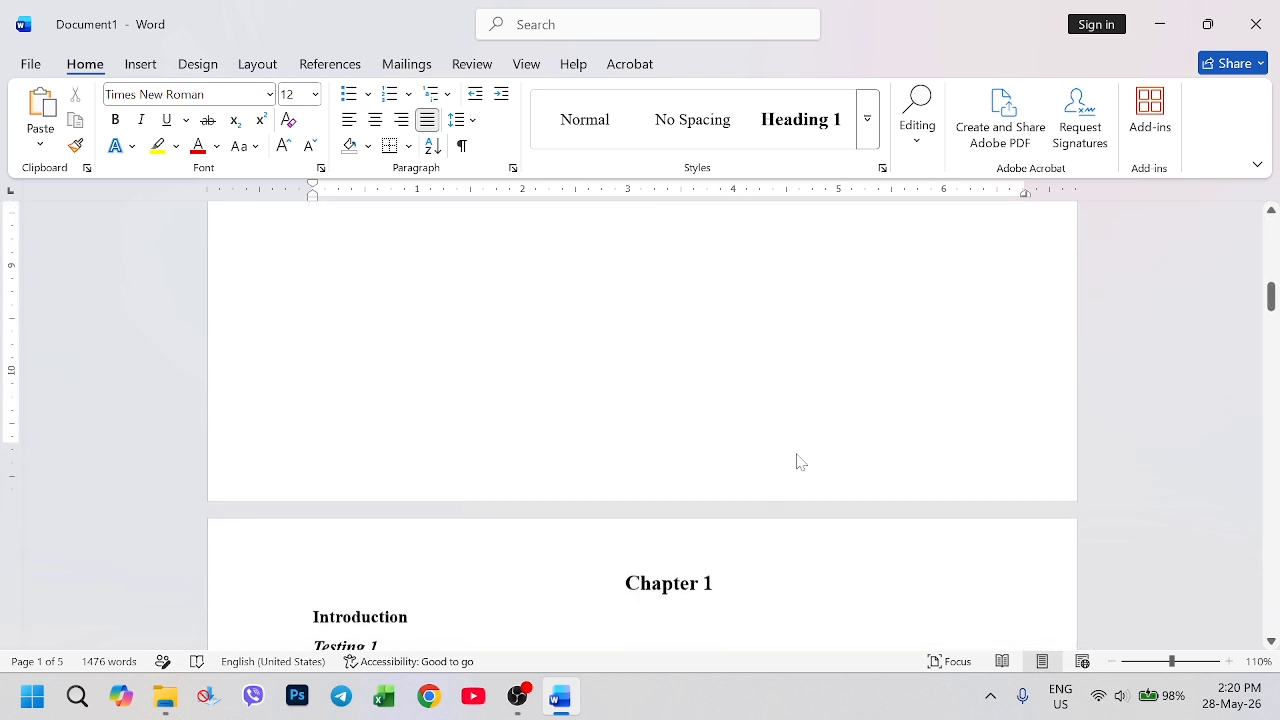
scroll(800, 462, up, 10)
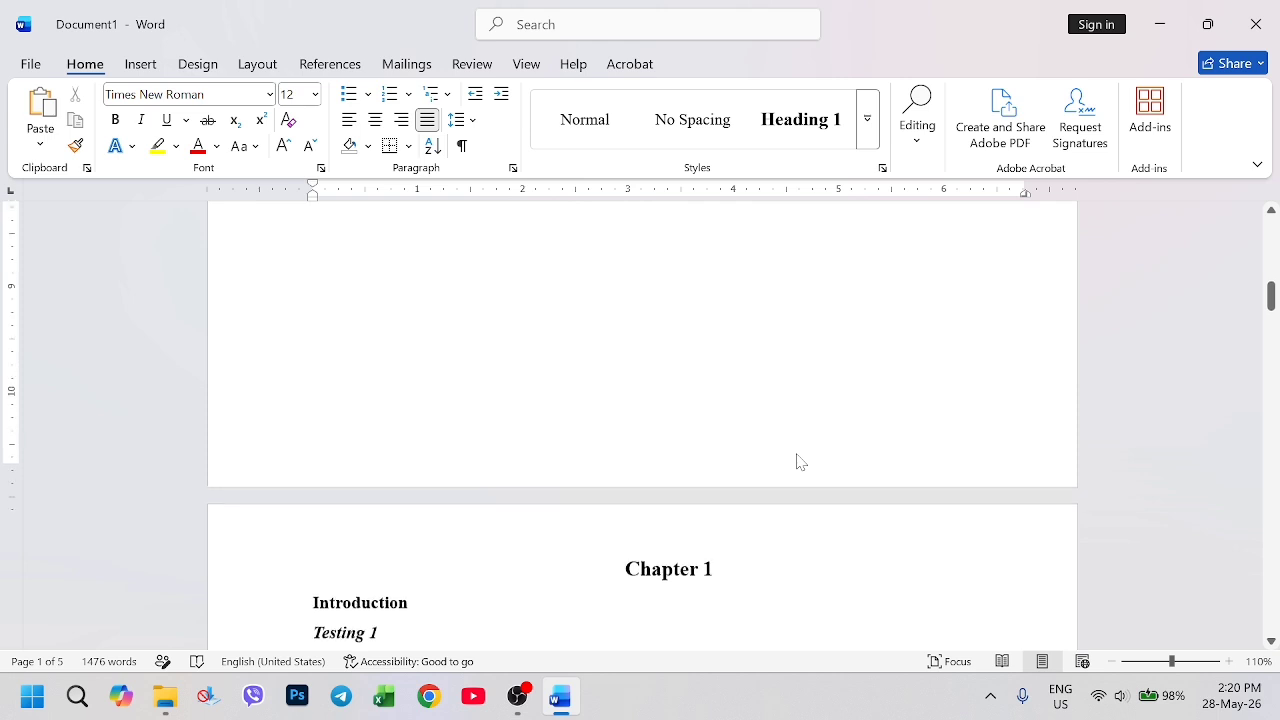
scroll(1018, 404, up, 1)
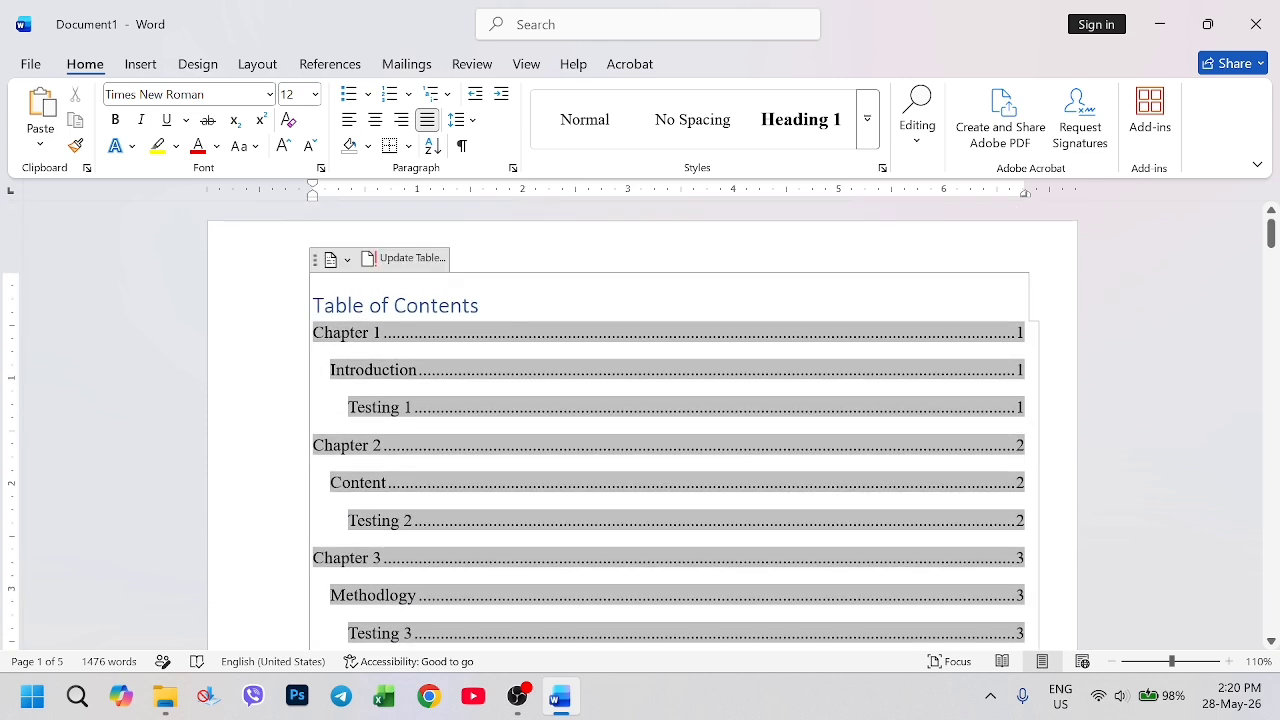